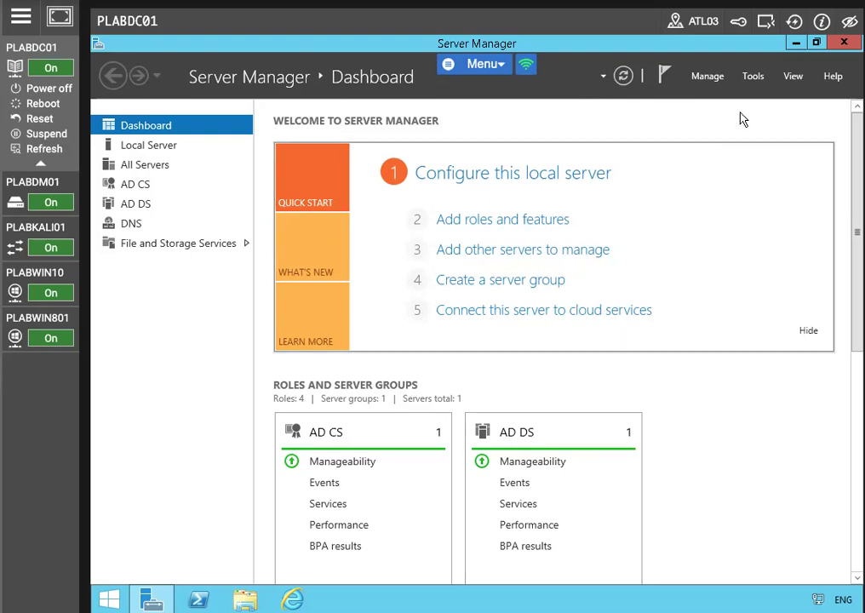
Step: Open Computer Management and show Disk Management with Disk 0's System Reserved and C: partitions
left_click(805, 52)
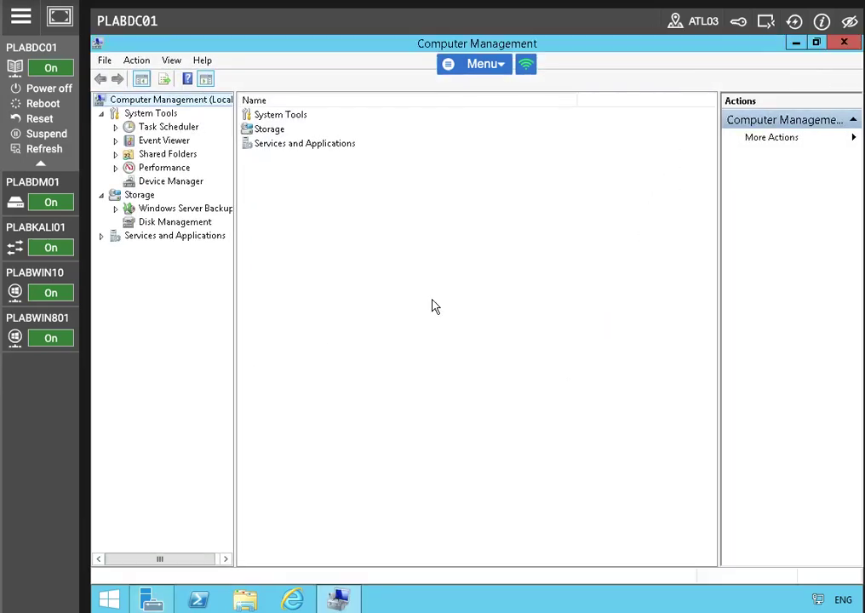
left_click(166, 210)
left_click(170, 223)
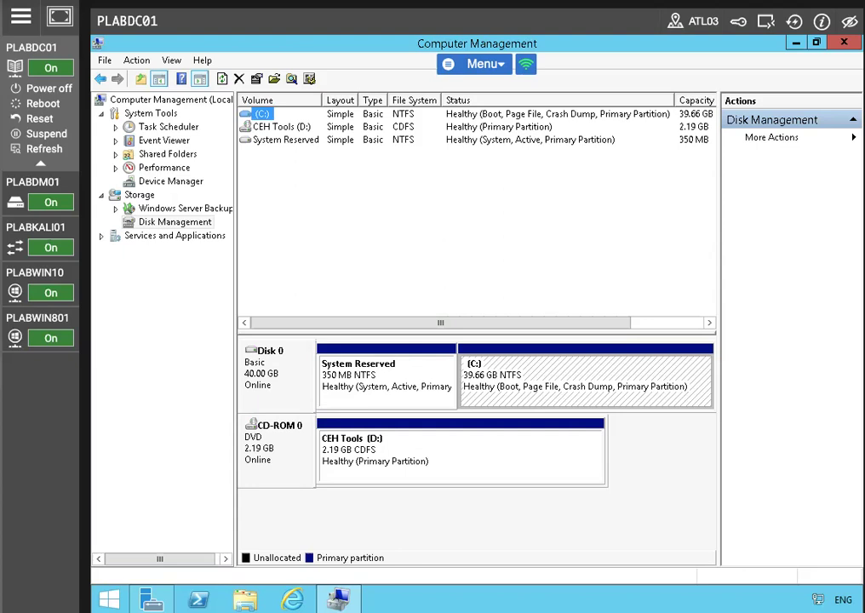
Step: Shrink the C: volume by 10000 MB, leaving 9.77 GB unallocated on Disk 0
right_click(531, 363)
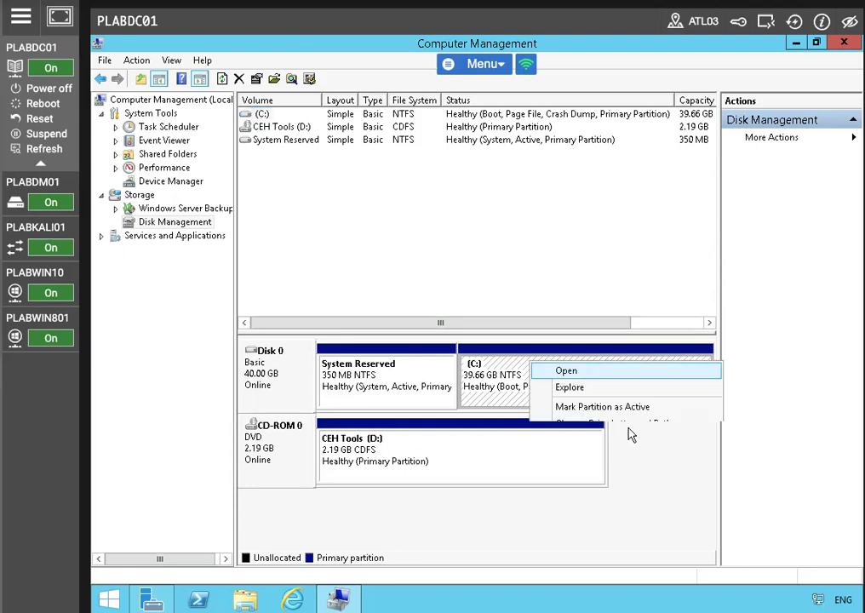
left_click(506, 387)
right_click(506, 387)
left_click(568, 497)
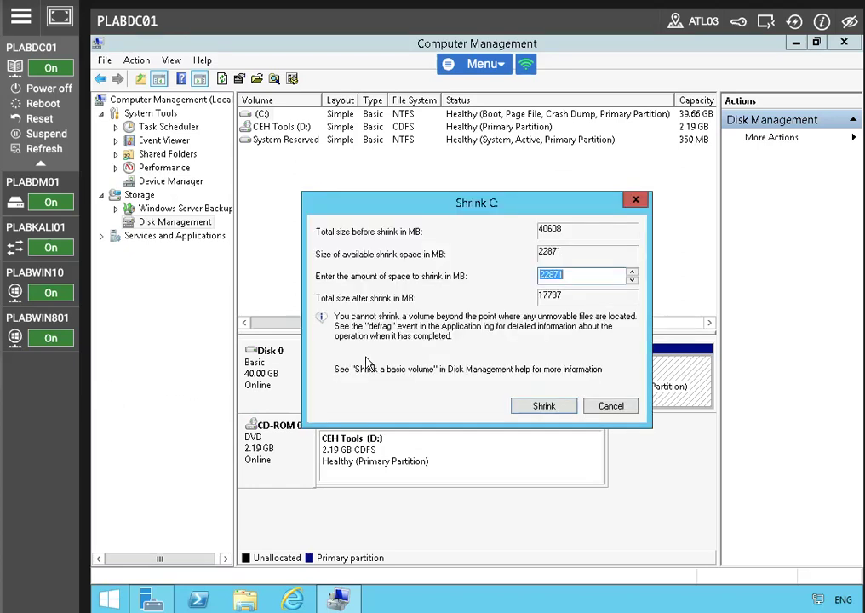
type("10")
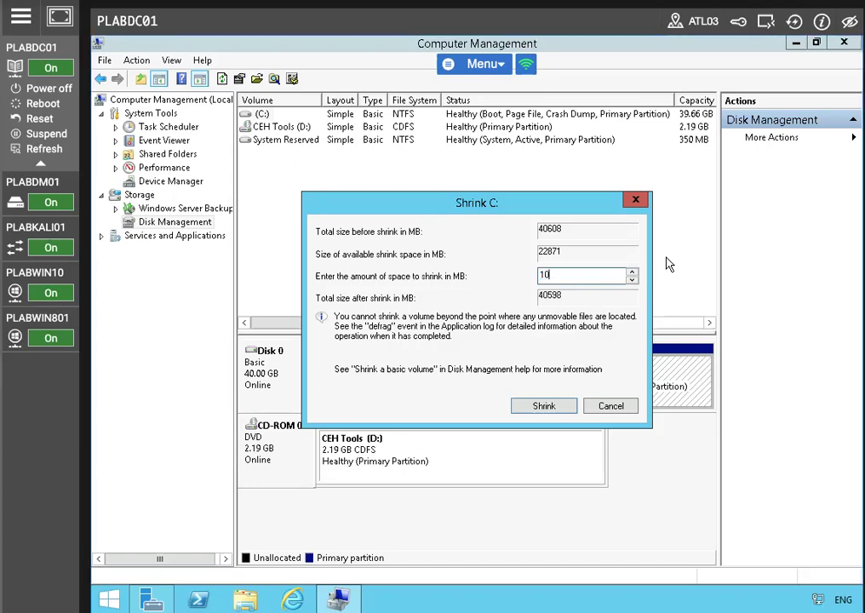
type("000")
left_click(545, 406)
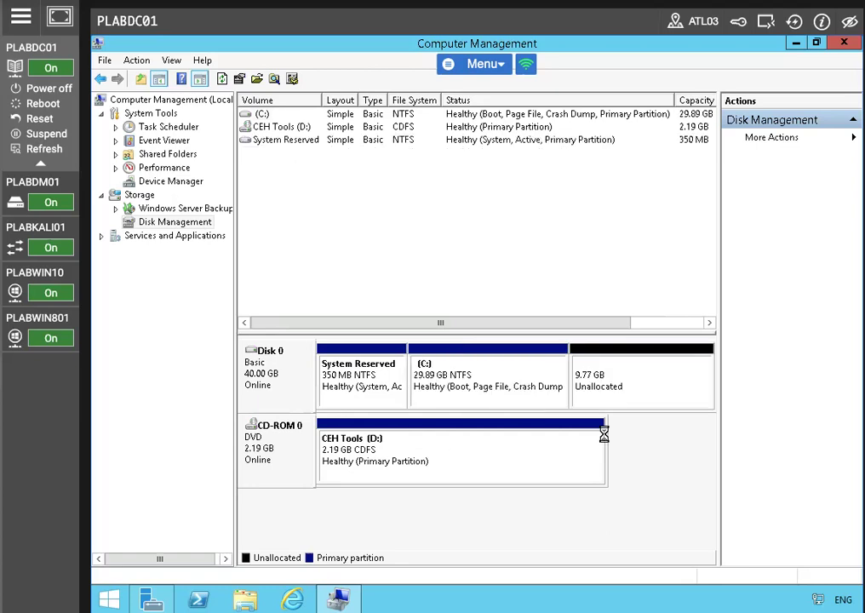
right_click(600, 384)
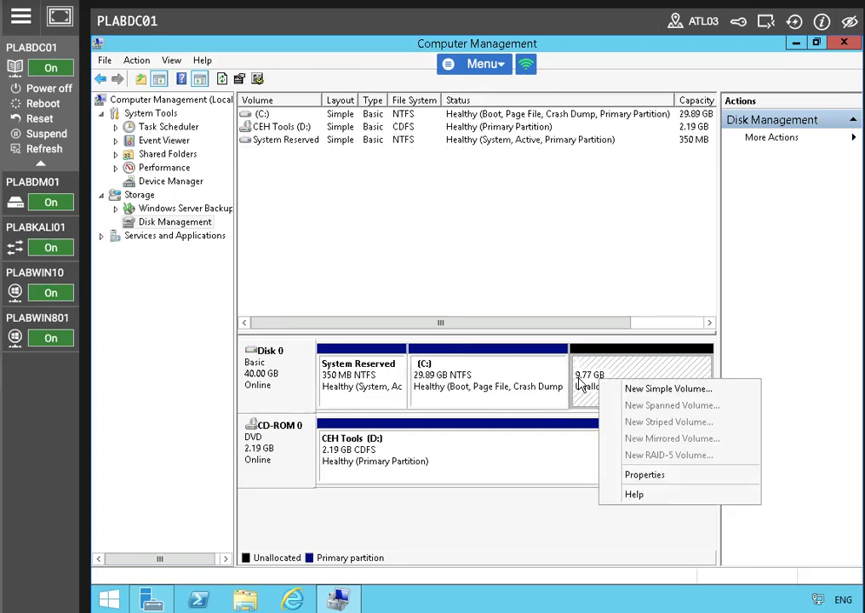
Step: Create a 9999 MB NTFS simple volume as drive E: labelled 'WSUS Update'
left_click(673, 393)
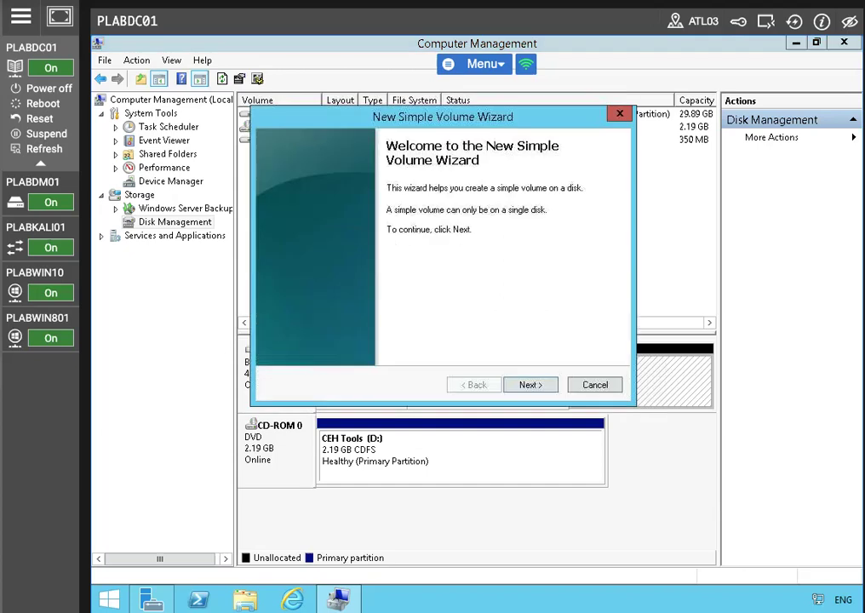
left_click(531, 385)
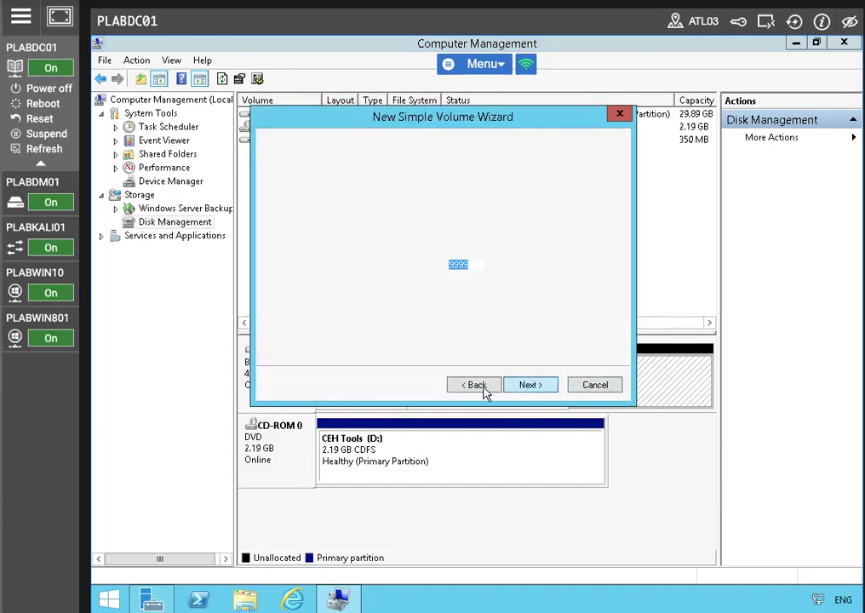
left_click(529, 387)
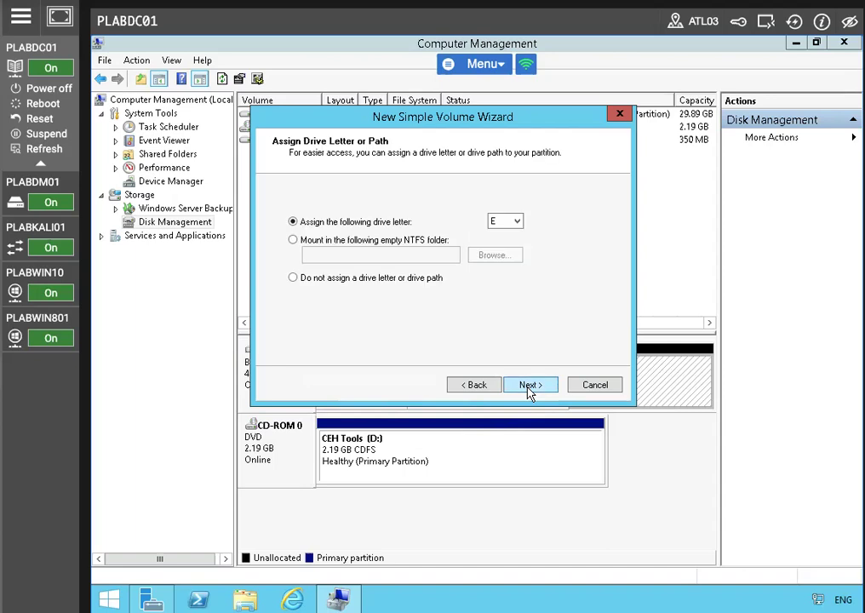
left_click(529, 387)
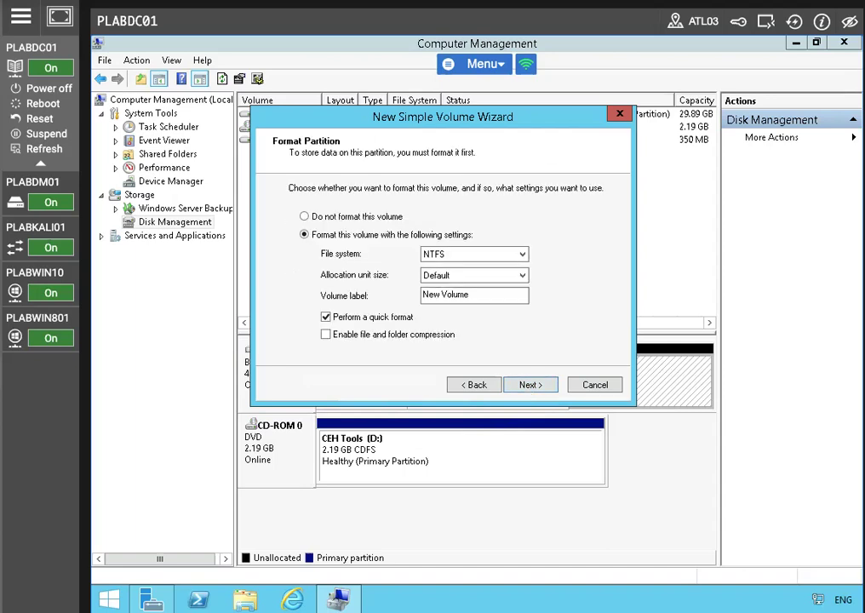
left_click(473, 295)
left_click_drag(474, 295, 393, 305)
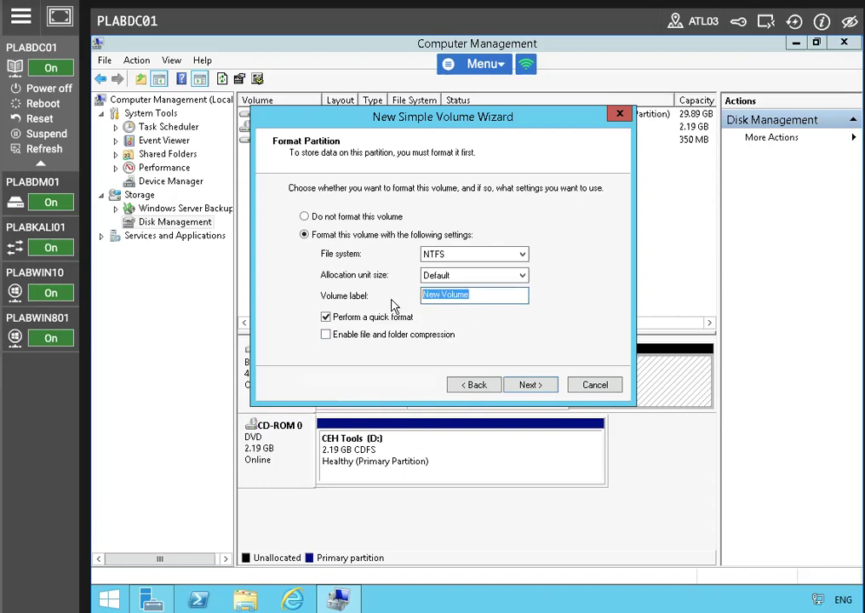
type("WSU")
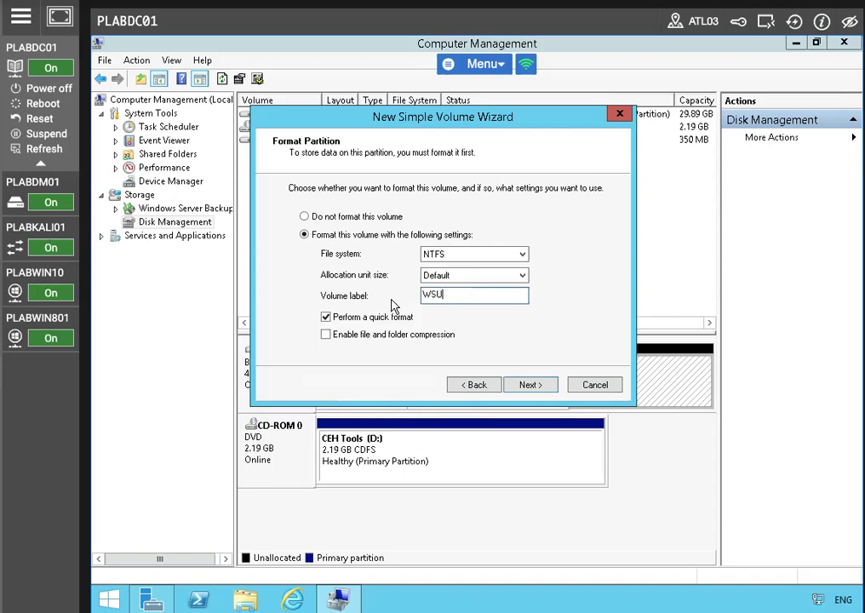
type("S Update")
left_click(537, 386)
left_click(533, 387)
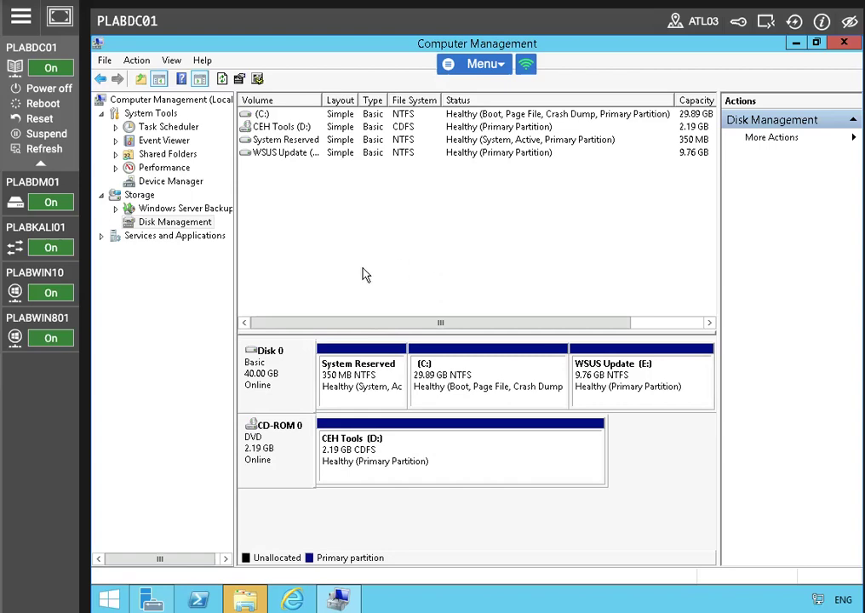
left_click(198, 600)
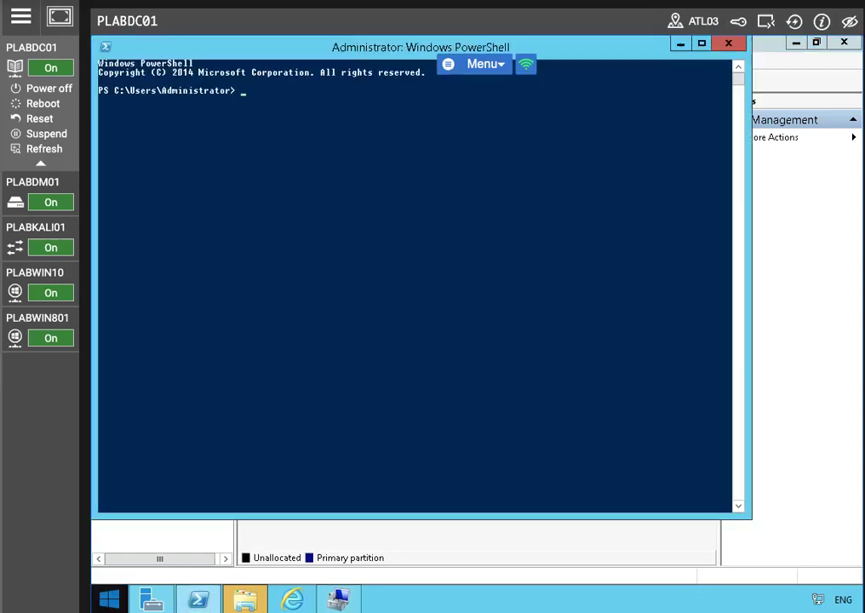
Step: From C:\, run Add-WindowsFeature for UpdateServices, UpdateServices-WidDB and UpdateServices-Services with management tools
type("cd\\")
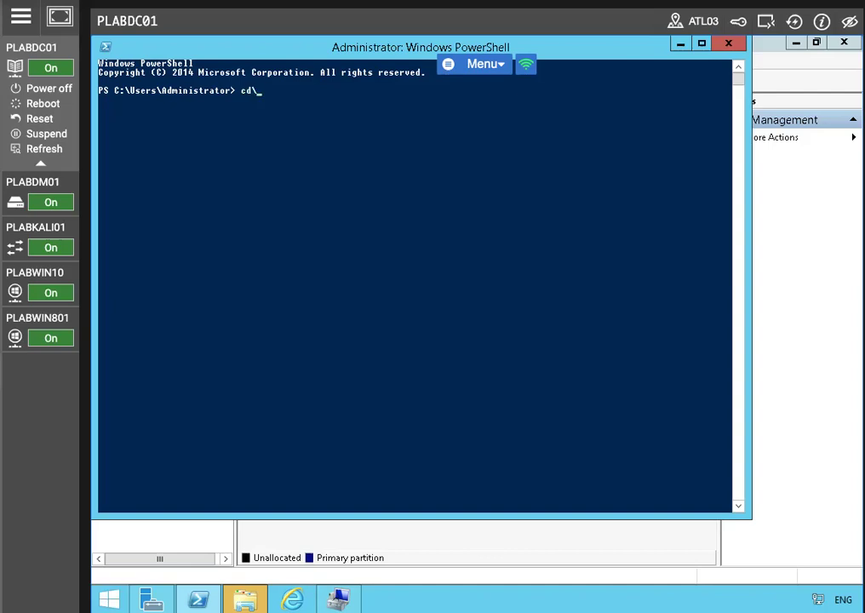
key("Return")
type("Add-Windows")
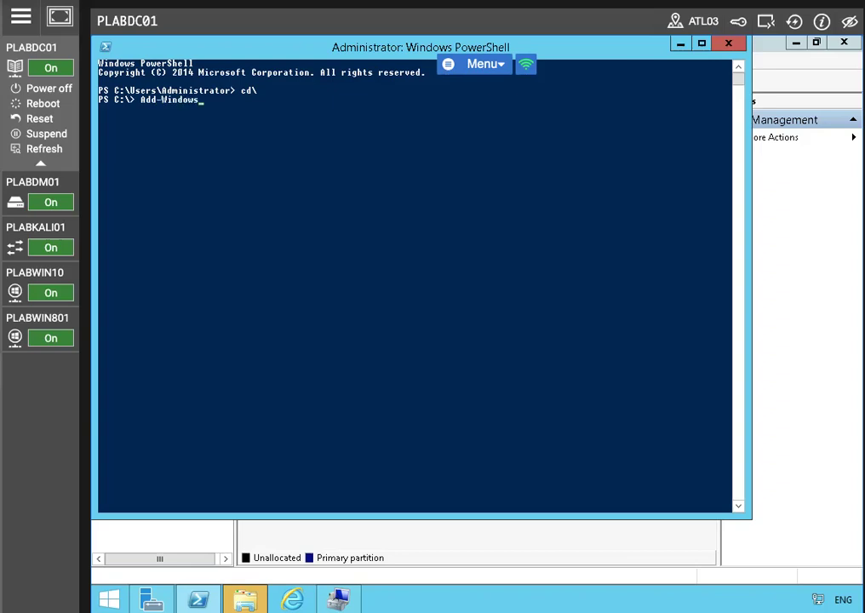
type("Feature UpdateServices,Updates")
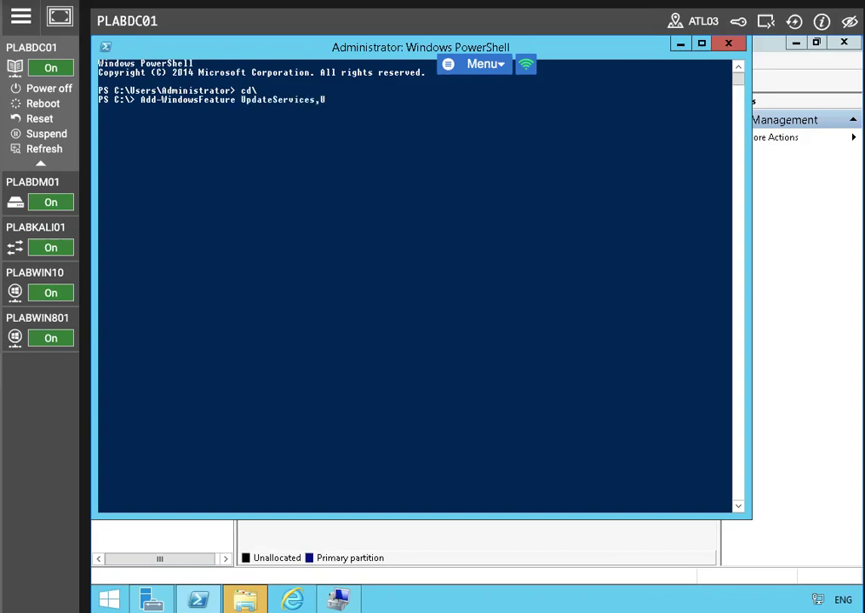
key("BackSpace")
type("Service")
type("s")
type("-Wi")
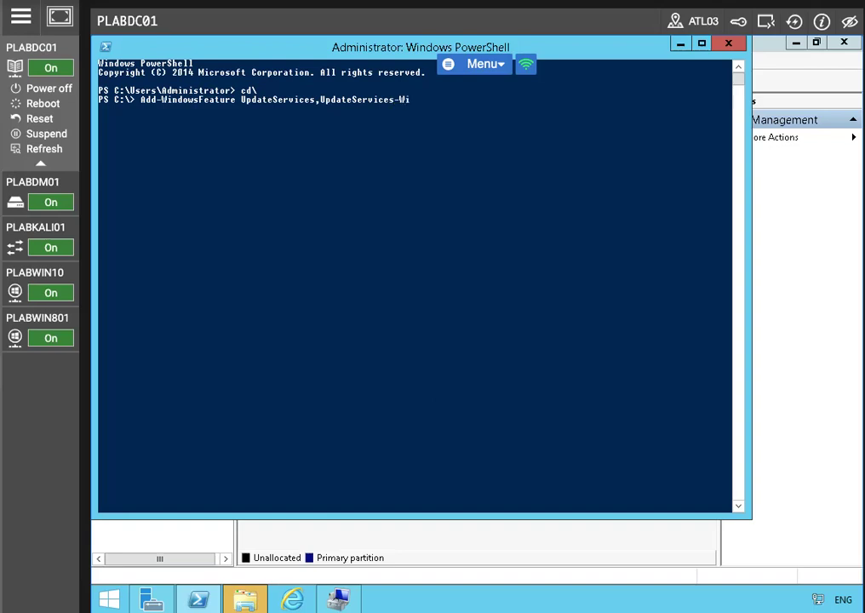
type("dDB,UpdateServices")
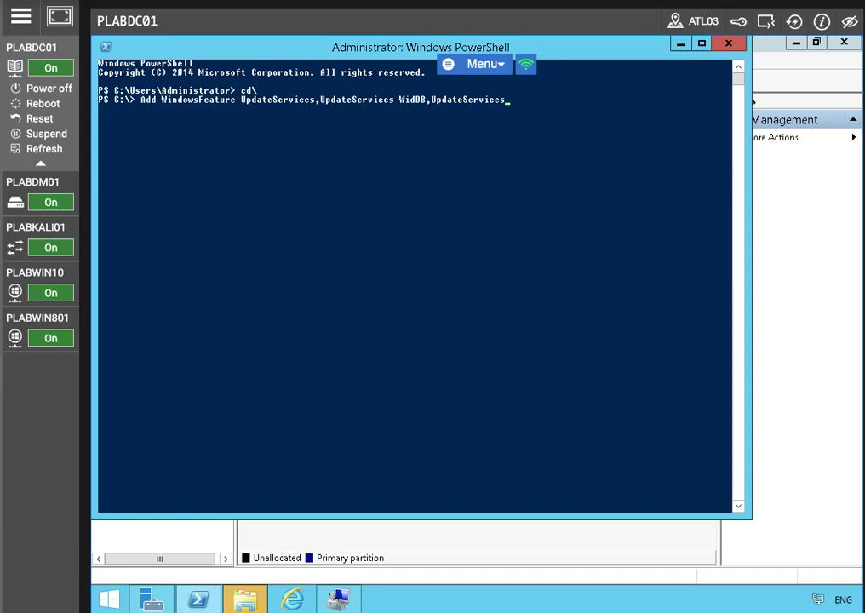
type("-Services -IncludeManagee")
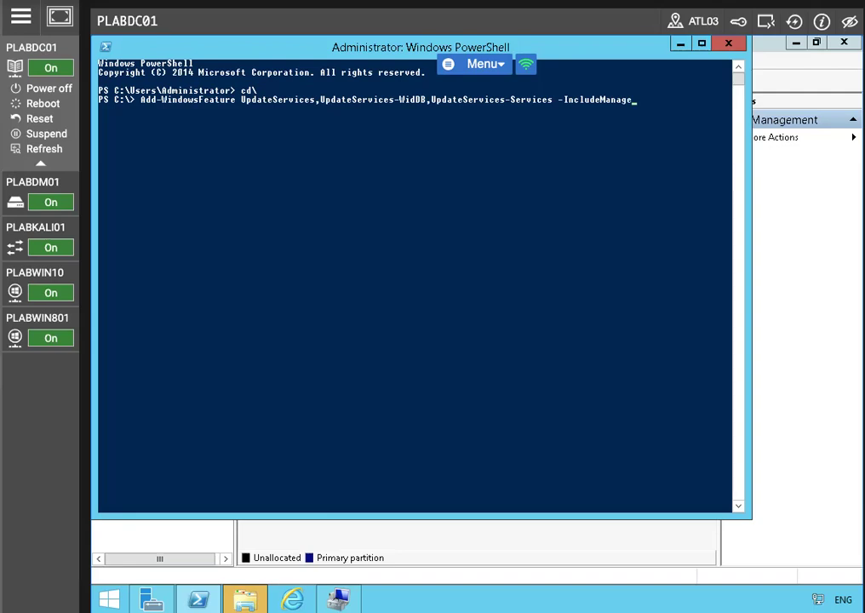
key("BackSpace")
type("mentTools")
key("Return")
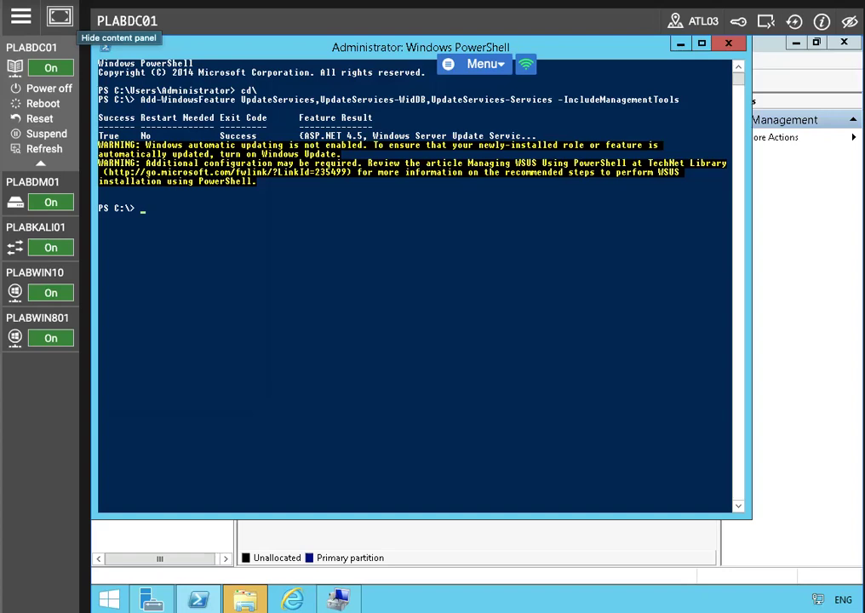
Step: Set SchUseStrongCrypto to DWORD 1 for .NET Framework v4.0.30319, then return to Server Manager
left_click(52, 20)
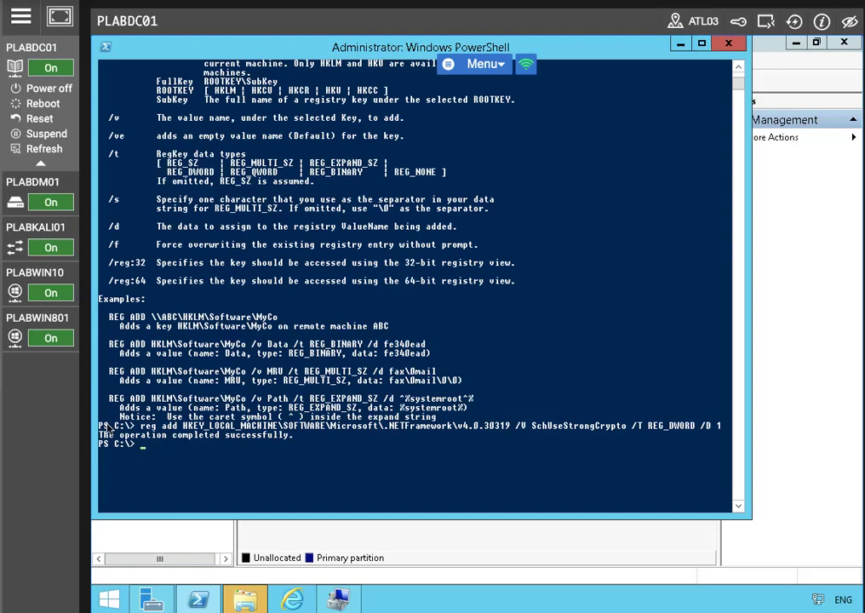
left_click_drag(145, 429, 733, 430)
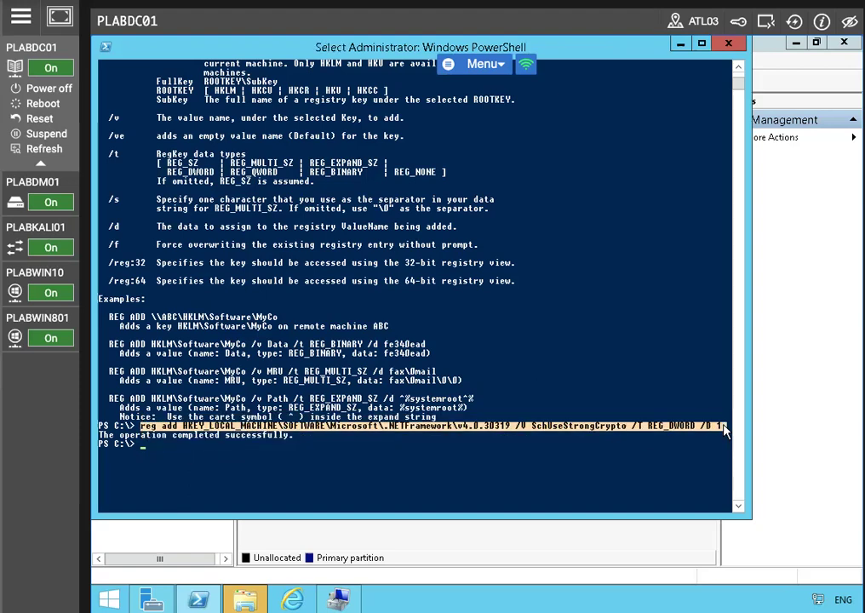
left_click(144, 443)
scroll(199, 439, "down", 1)
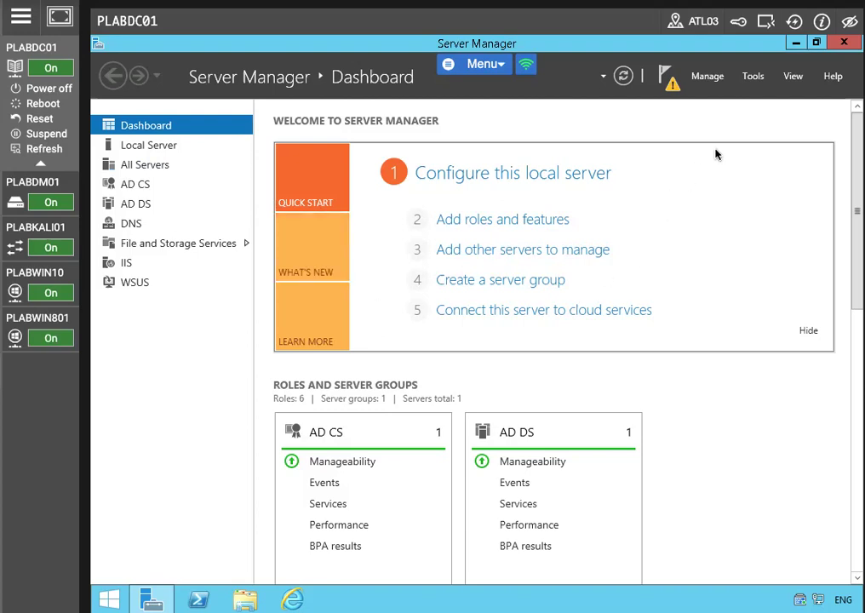
Step: Refresh the dashboard and launch Windows Server Update Services from the Tools menu
left_click(621, 77)
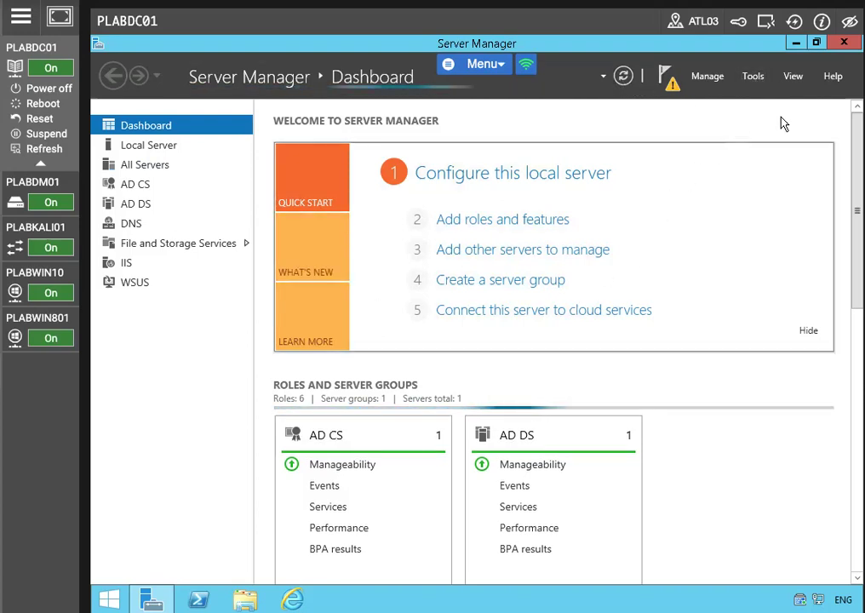
left_click(751, 78)
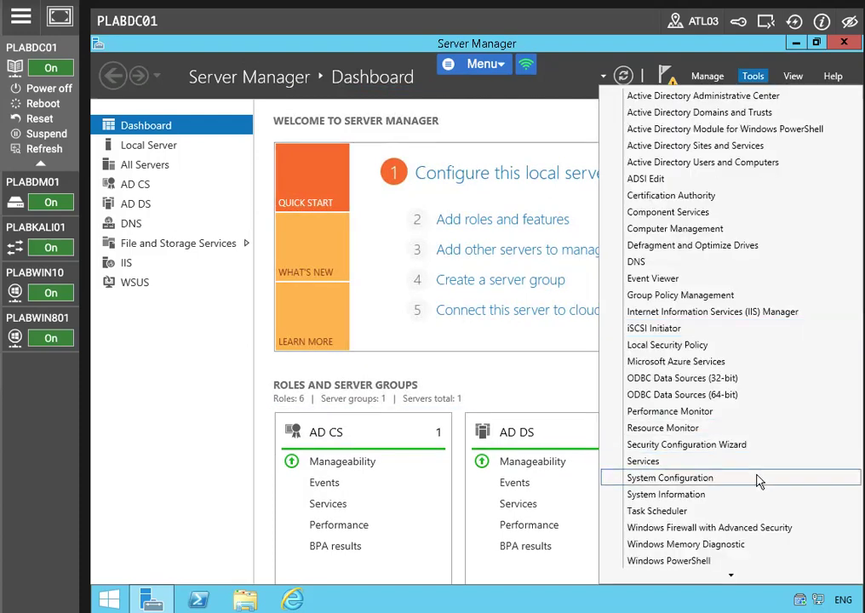
scroll(732, 545, "down", 3)
left_click(715, 575)
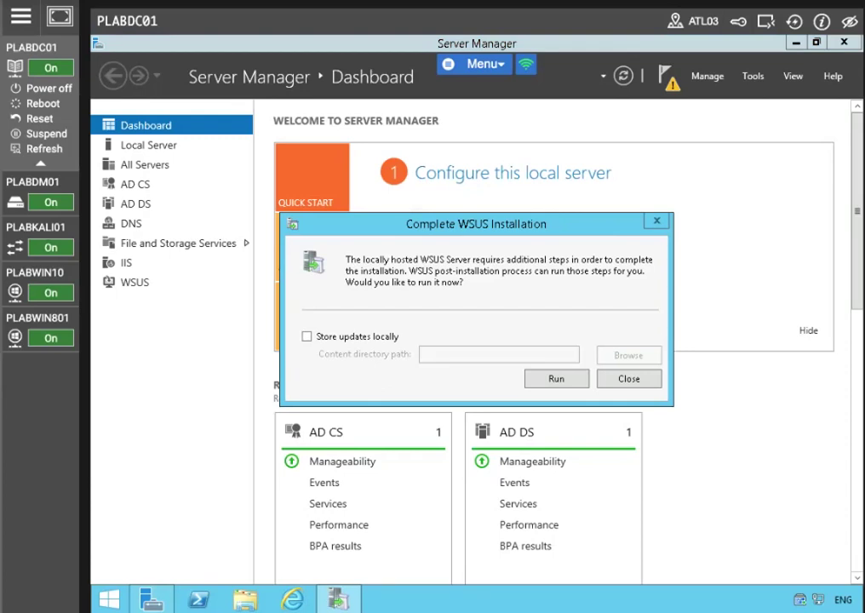
Step: Store updates locally in e:\WSUS Updates and run the post-installation tasks
left_click(309, 338)
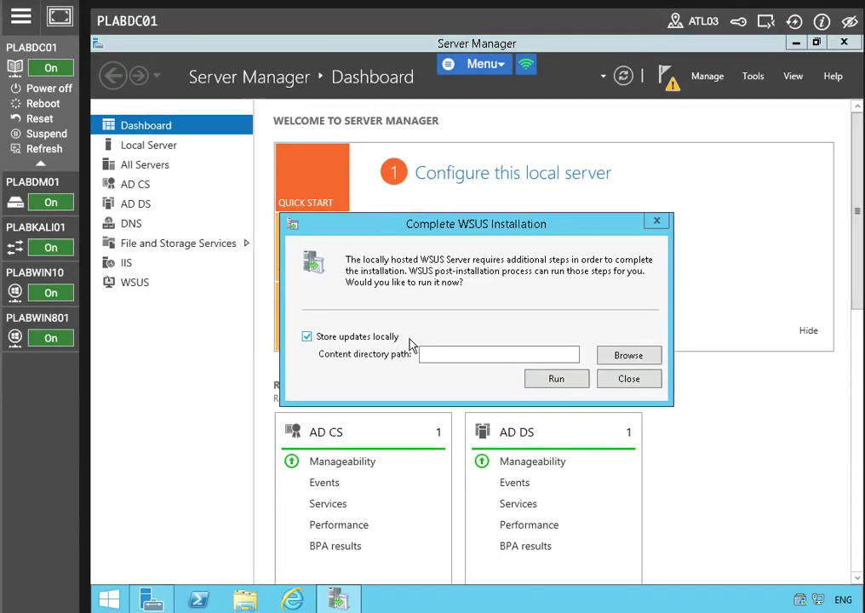
left_click(478, 349)
type("e:\\WSUS Updates")
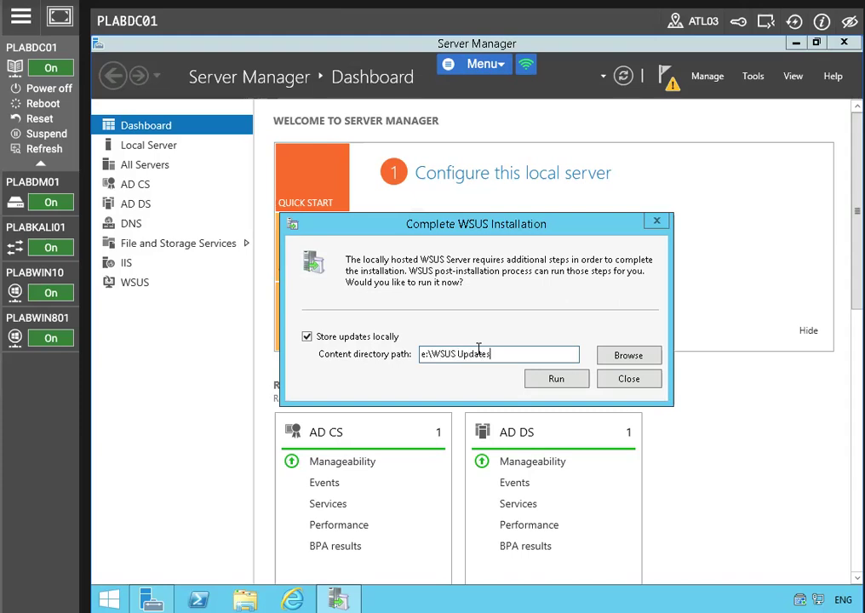
left_click(531, 385)
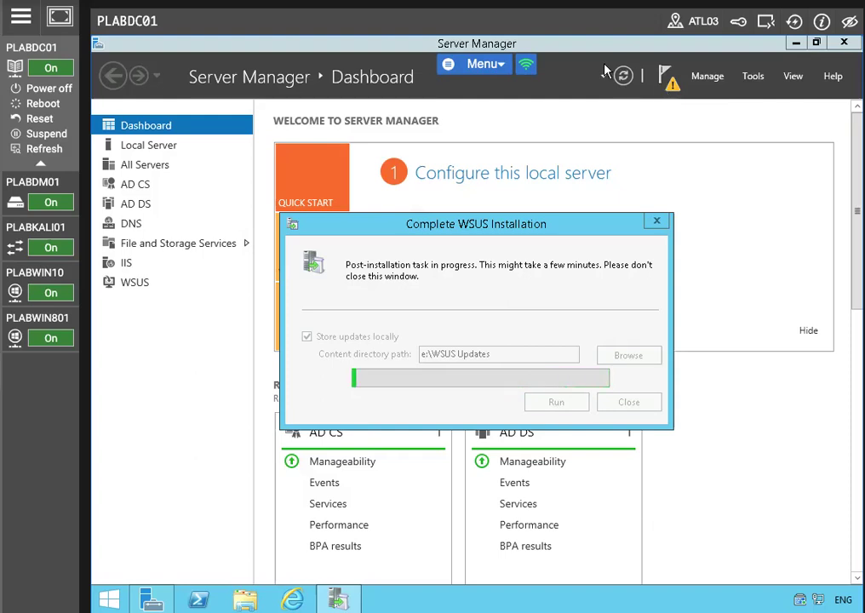
mouse_move(51, 234)
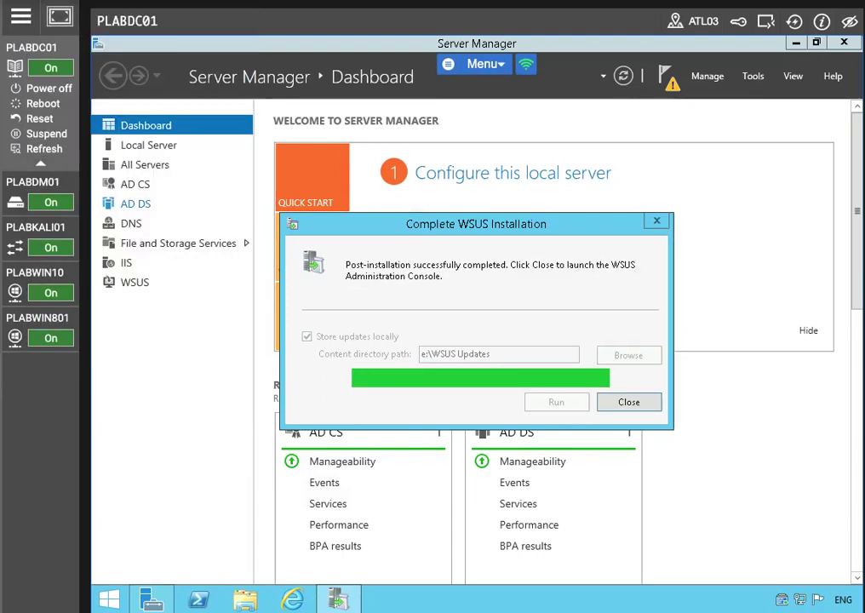
left_click(630, 404)
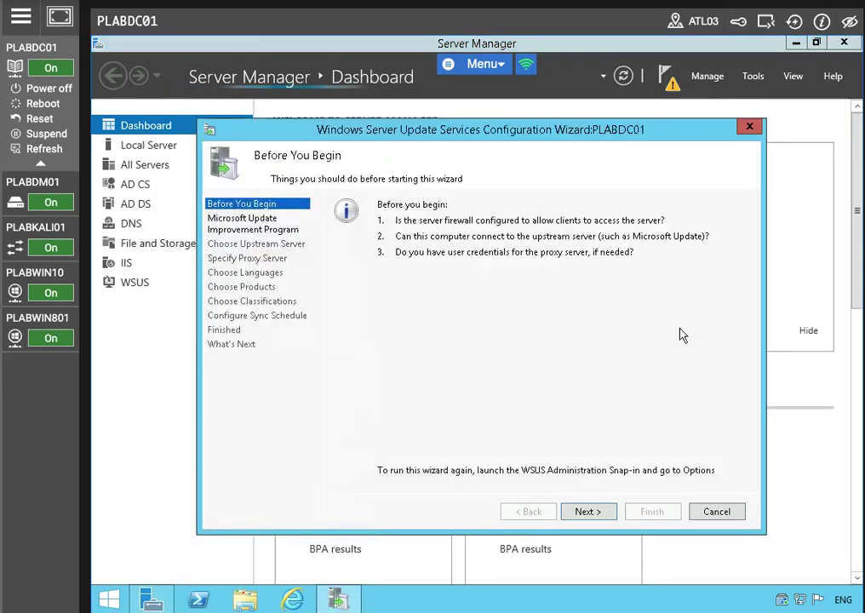
Step: Advance past the introduction and improvement program pages to the proxy server settings
left_click(592, 516)
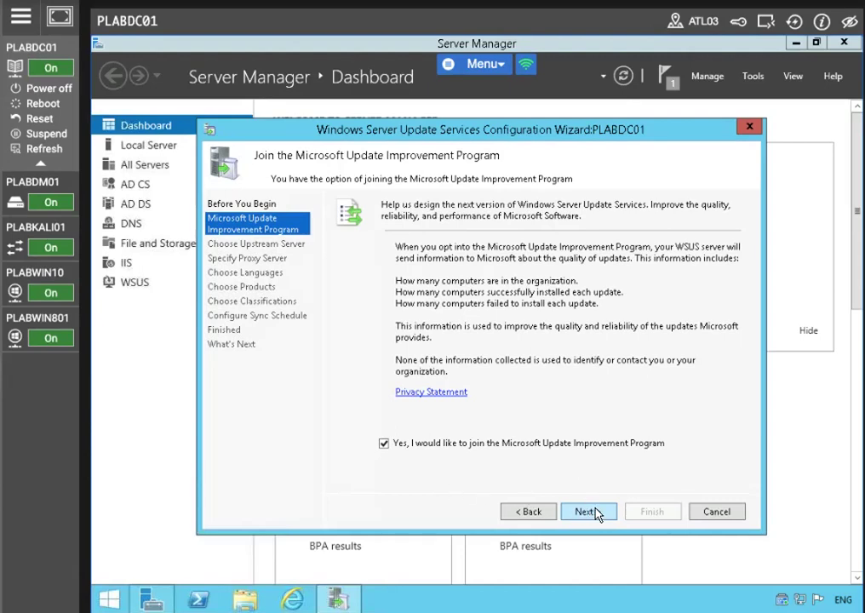
left_click(596, 511)
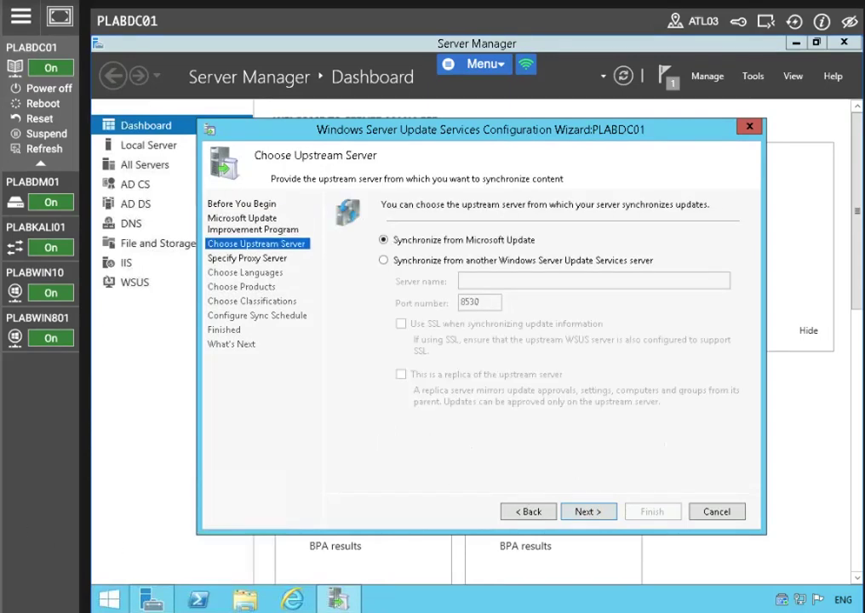
left_click(579, 517)
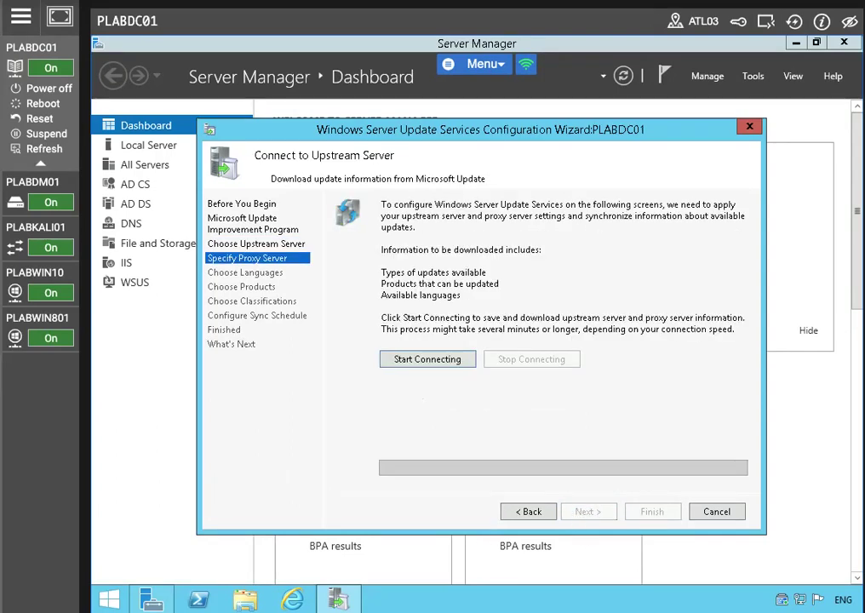
left_click(545, 519)
Step: Sync through proxy server 'proxy' on port 8080 and connect to the upstream server
left_click(385, 251)
left_click(505, 268)
type("proxy")
key("Tab")
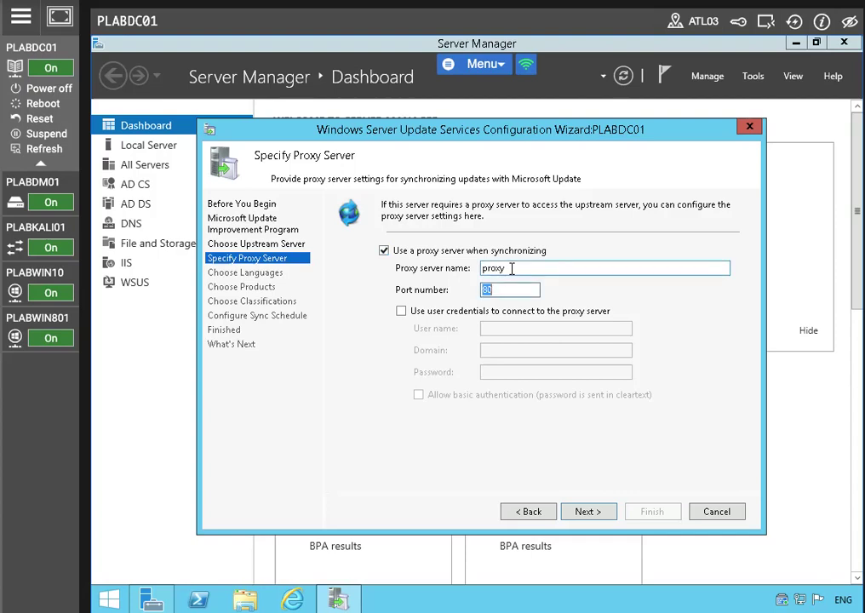
type("8080")
left_click(587, 513)
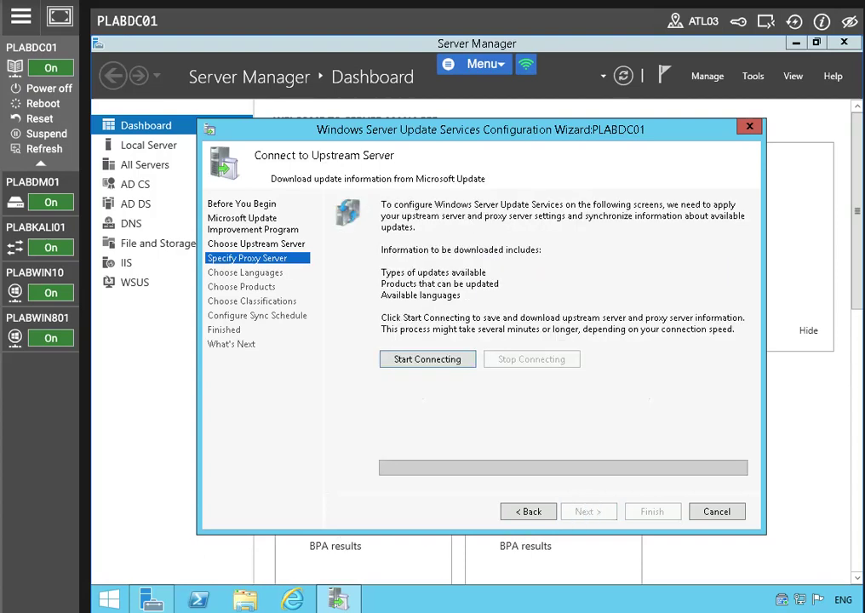
left_click(403, 360)
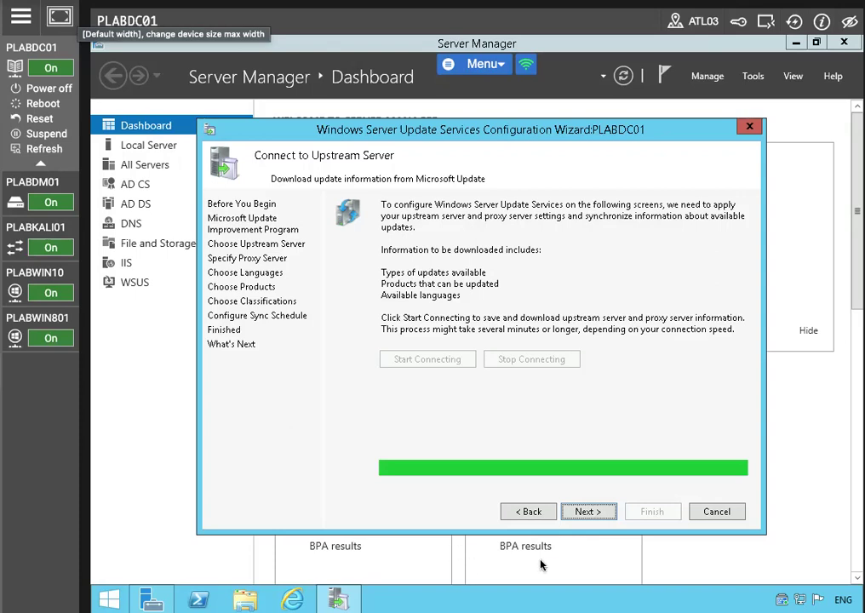
Step: Continue past the upstream connection and keep English as the update language
left_click(588, 511)
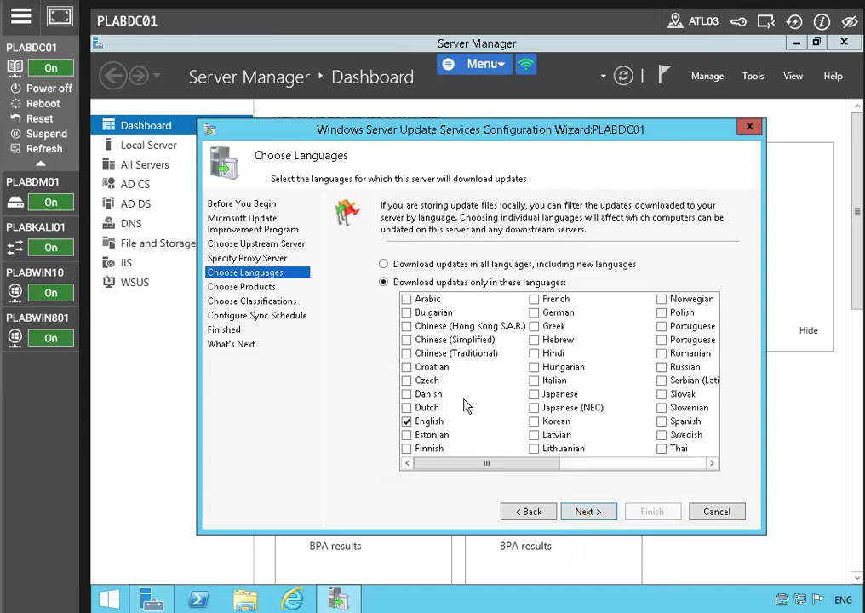
left_click_drag(500, 461, 565, 483)
left_click(585, 513)
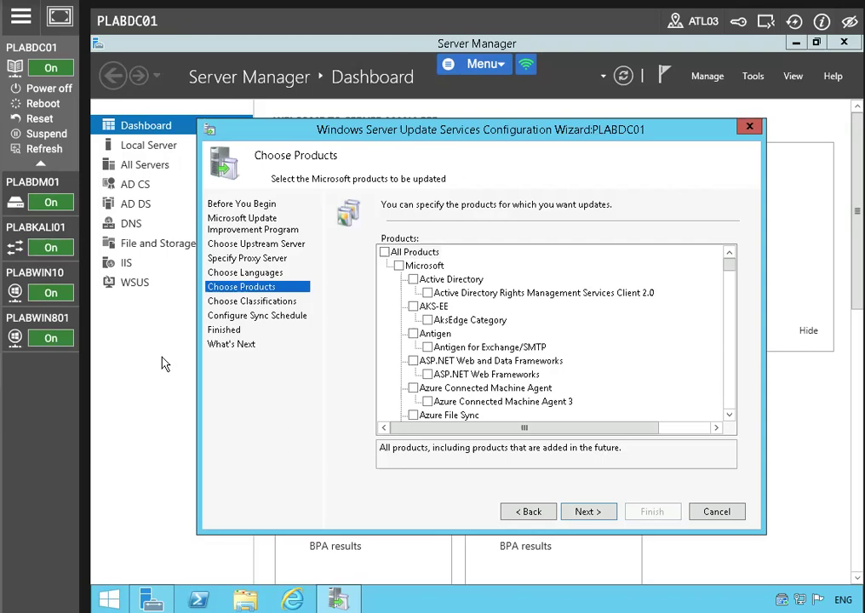
Step: Clear the All Products selection on the Choose Products page
left_click(385, 251)
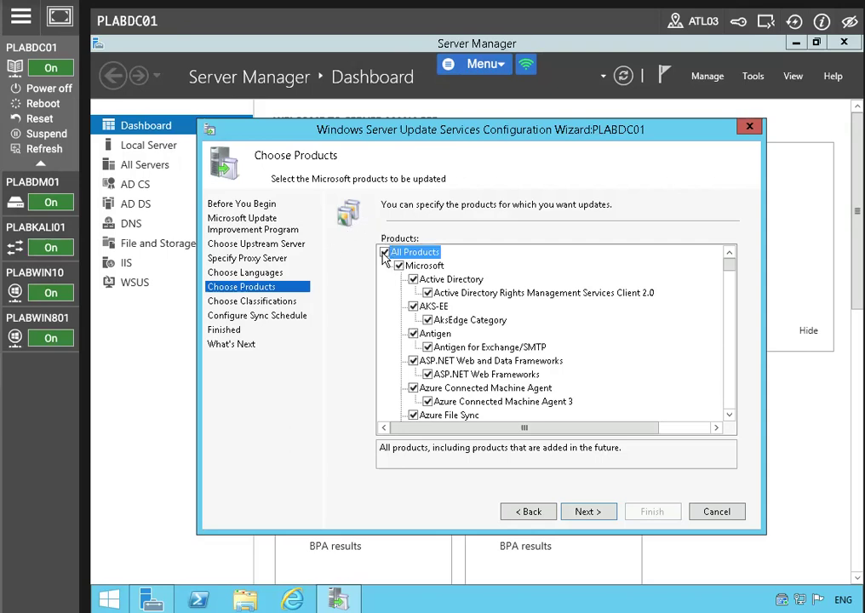
scroll(453, 308, "down", 1)
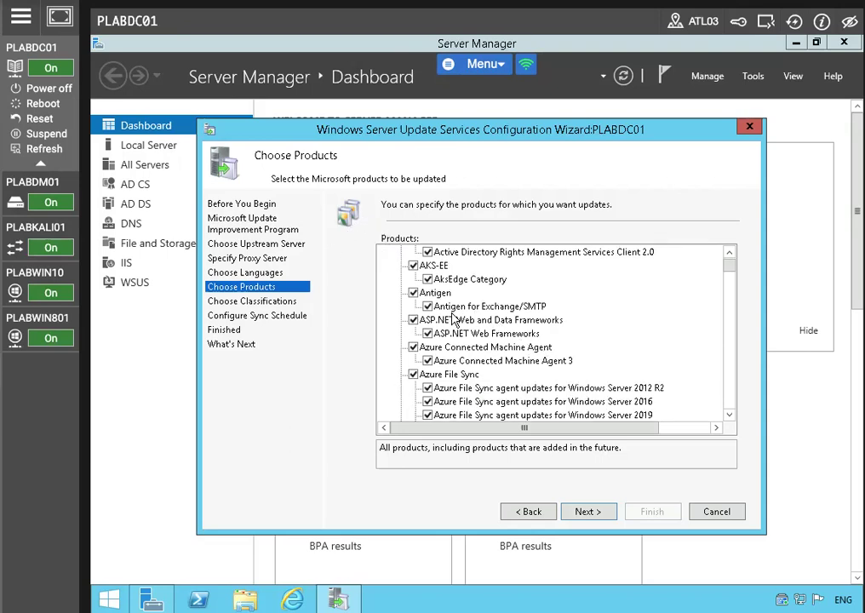
scroll(453, 319, "up", 1)
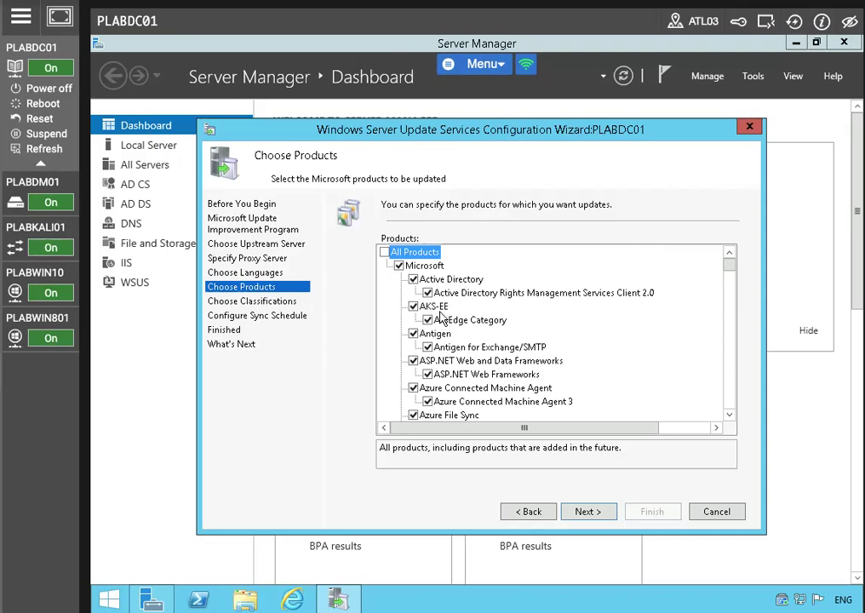
left_click(384, 253)
left_click(385, 253)
left_click(385, 253)
Step: Tick Windows 8.1 as the only synchronized product
scroll(487, 324, "down", 5)
scroll(487, 323, "down", 15)
scroll(506, 327, "down", 8)
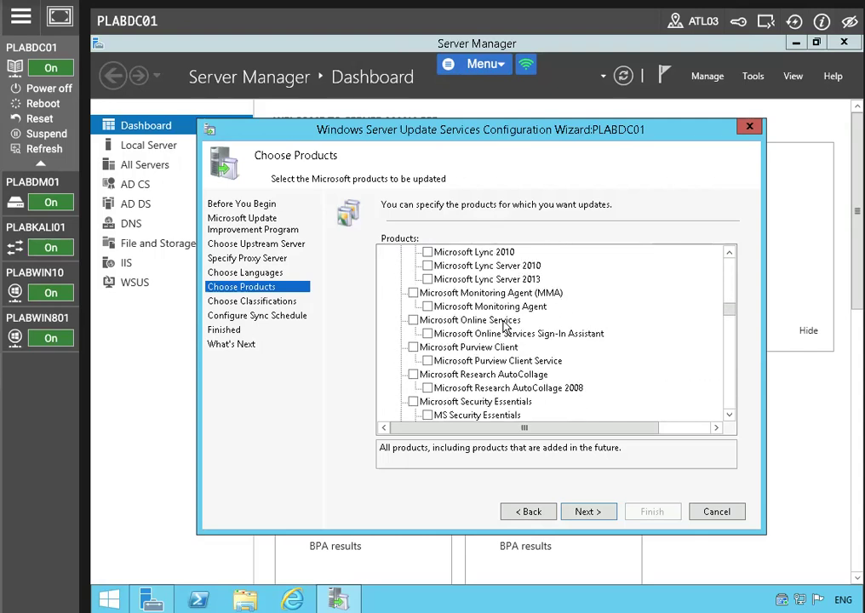
left_click(726, 415)
left_click_drag(725, 417, 726, 415)
left_click_drag(729, 343, 728, 354)
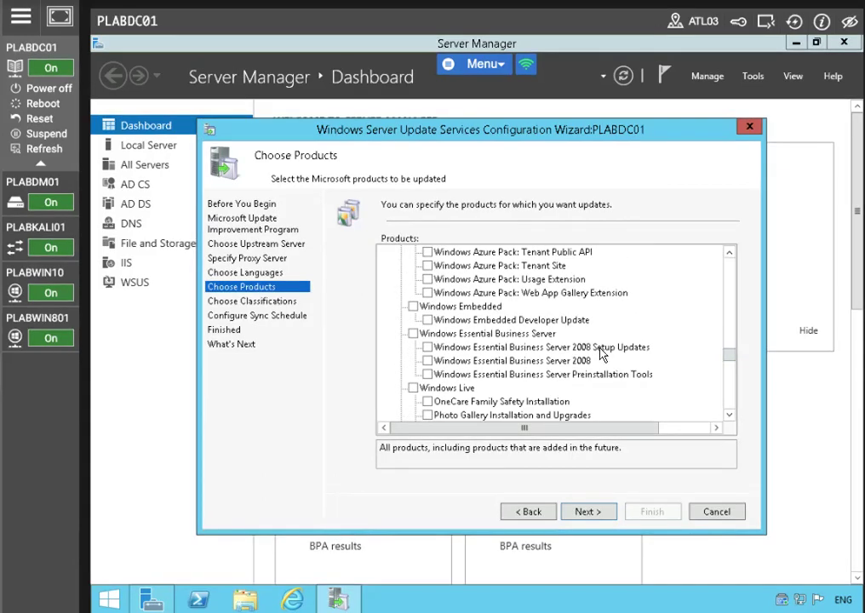
scroll(600, 353, "down", 10)
scroll(599, 356, "down", 20)
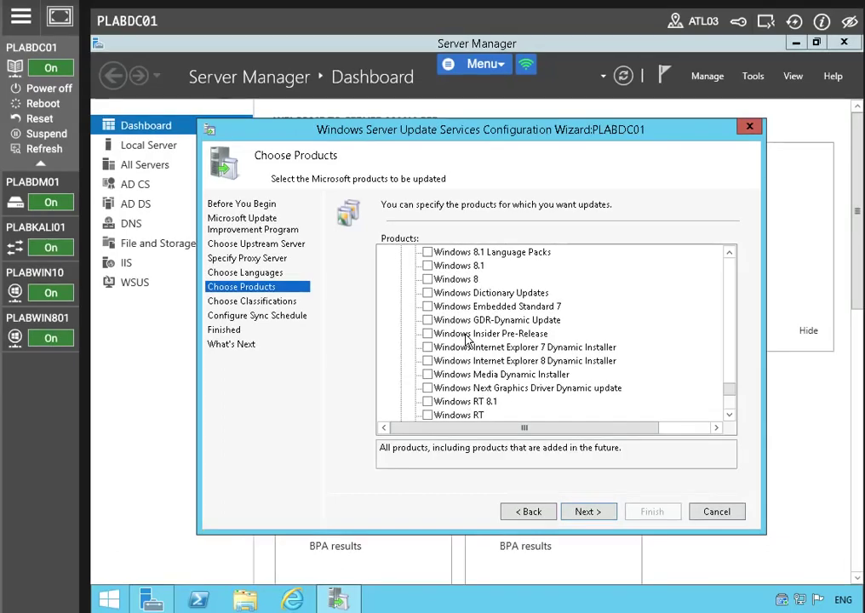
left_click(427, 266)
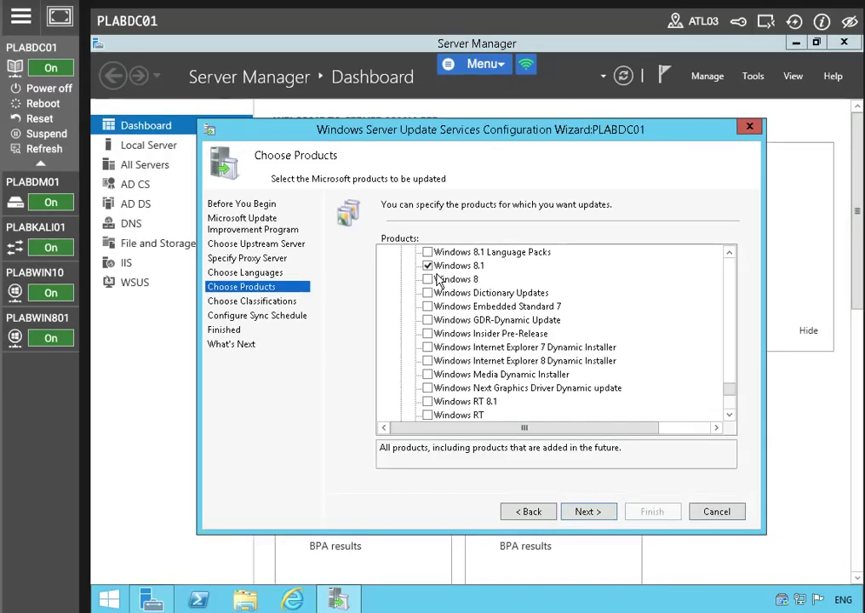
left_click(588, 511)
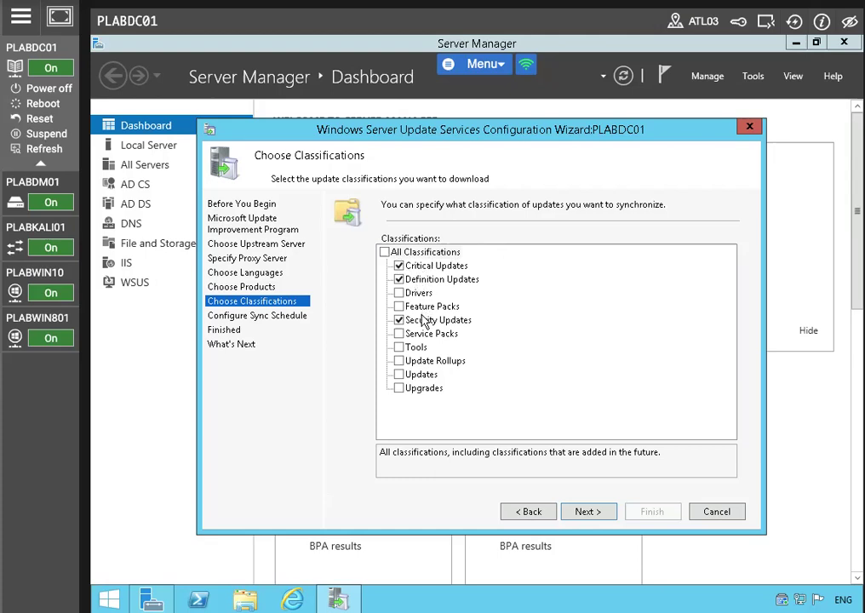
Step: Uncheck Definition Updates, keep manual syncing, and begin initial synchronization when the wizard finishes
left_click(399, 279)
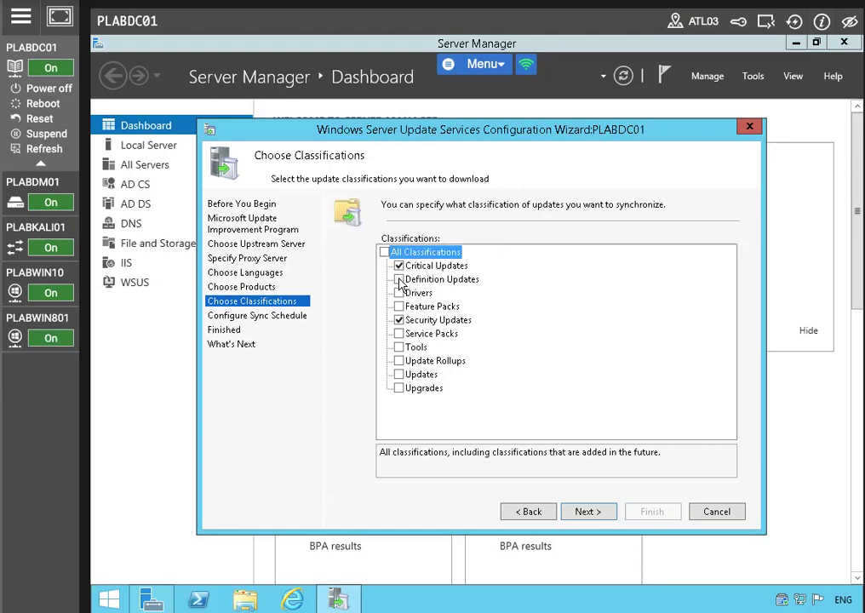
left_click(588, 511)
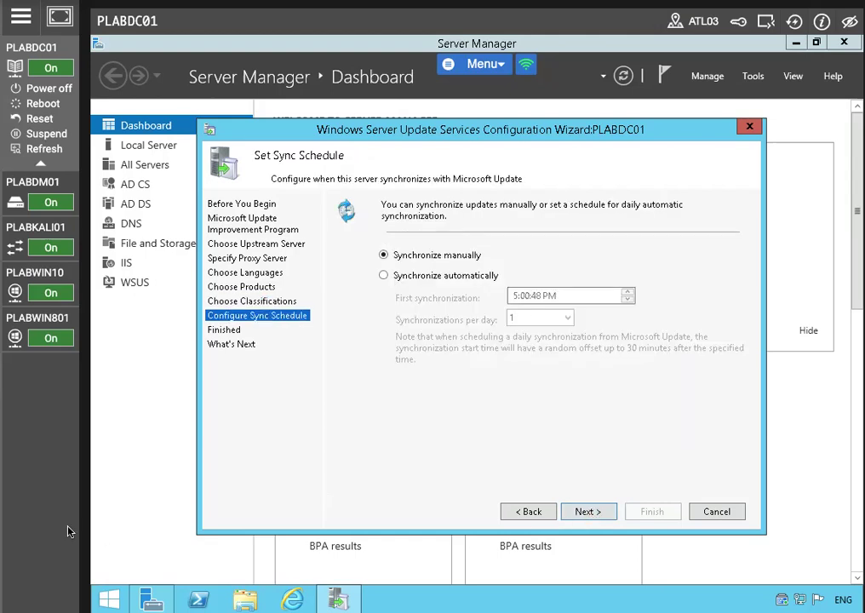
left_click(609, 511)
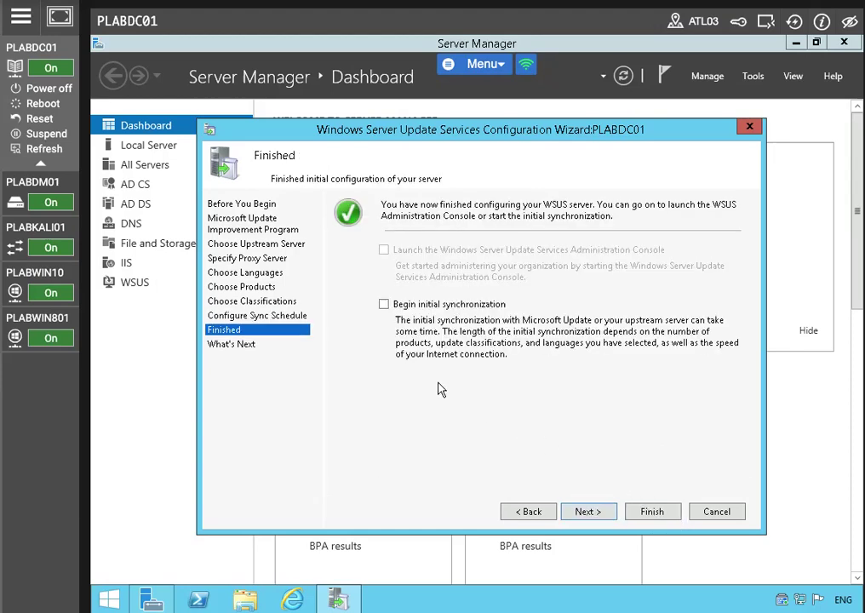
mouse_move(151, 600)
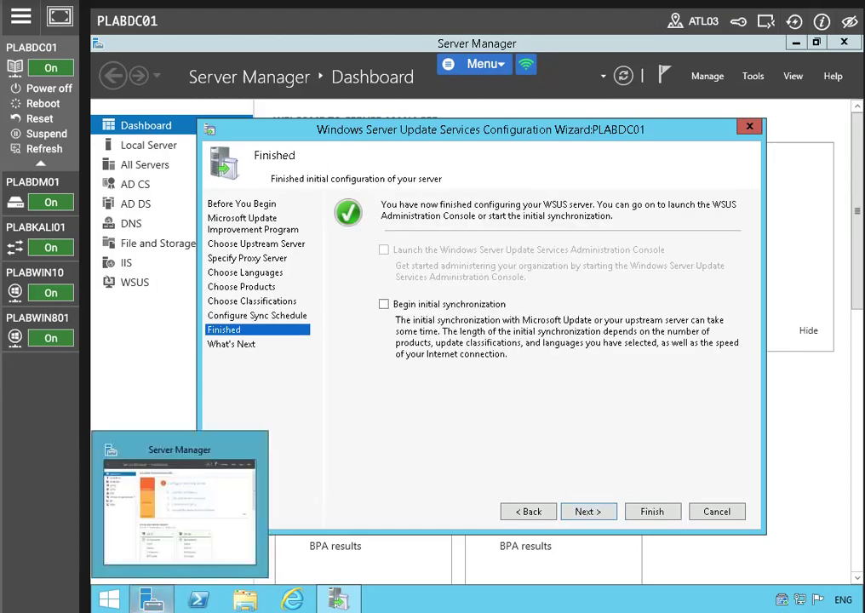
left_click(384, 304)
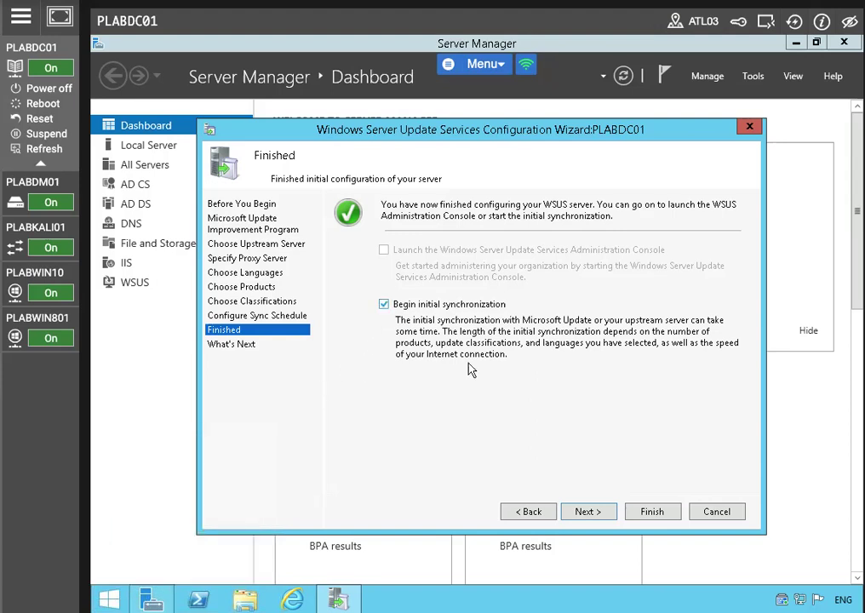
left_click(588, 512)
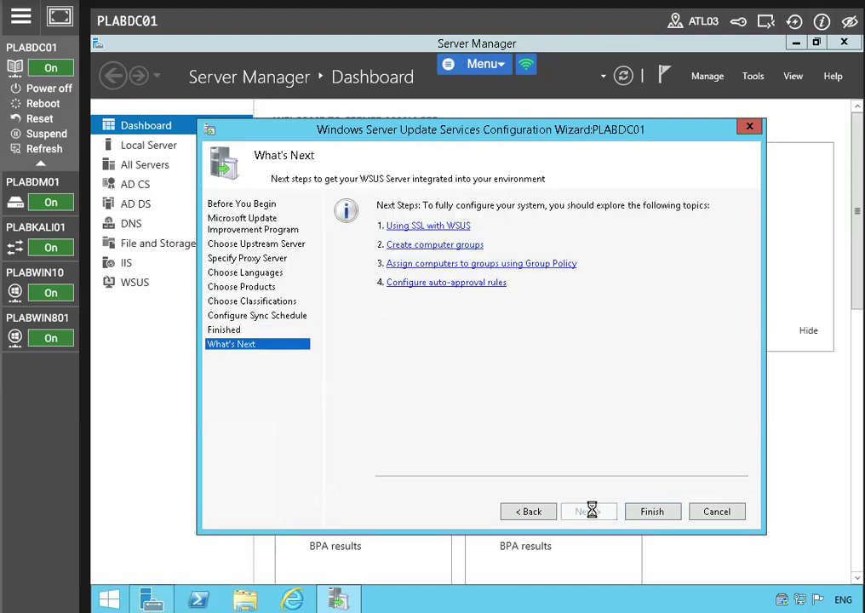
left_click(645, 513)
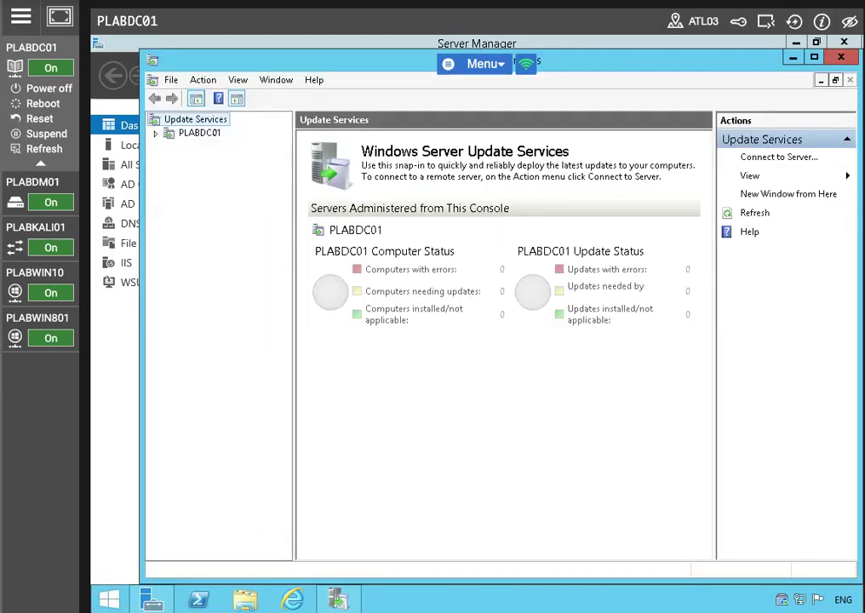
Step: Expand PLABDC01, maximize the Update Services console, and show its Synchronizations list
left_click(192, 134)
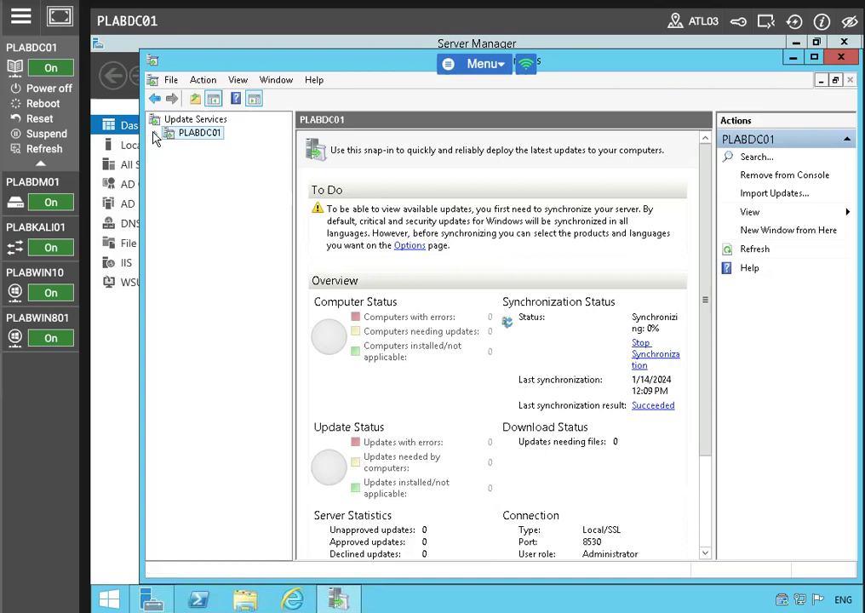
left_click(156, 134)
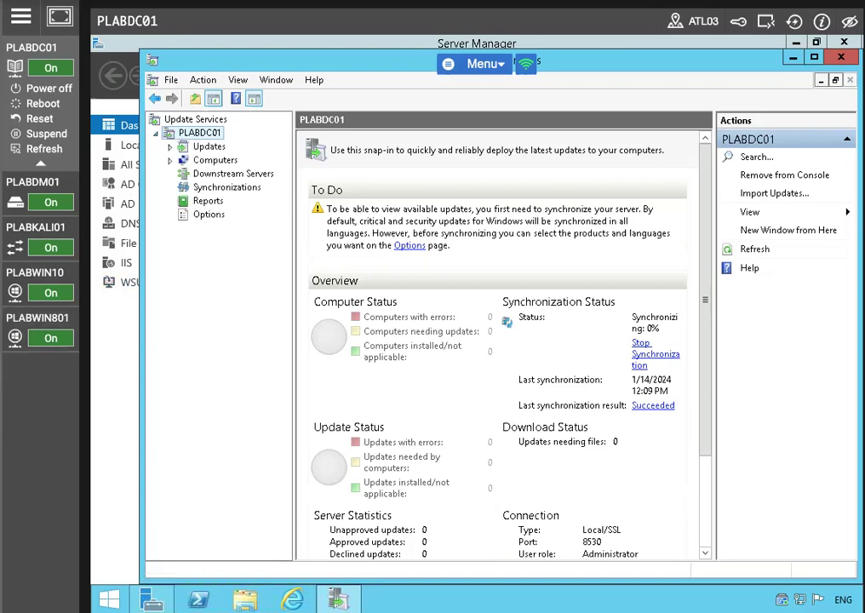
left_click_drag(717, 59, 683, 86)
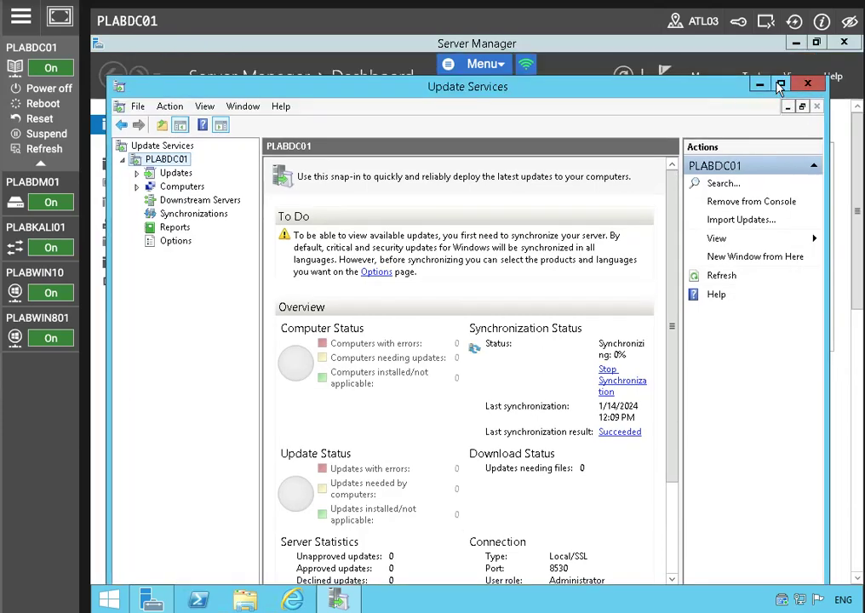
left_click(779, 86)
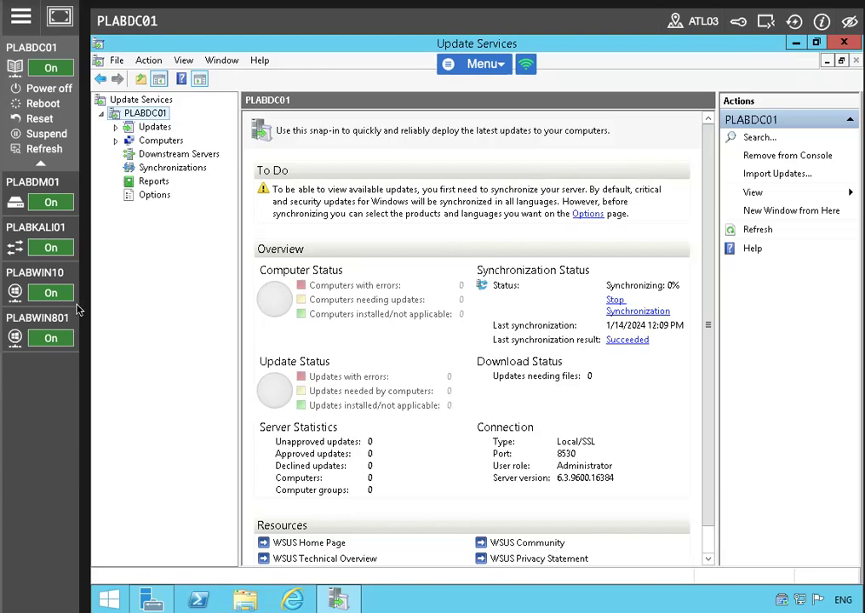
left_click(172, 167)
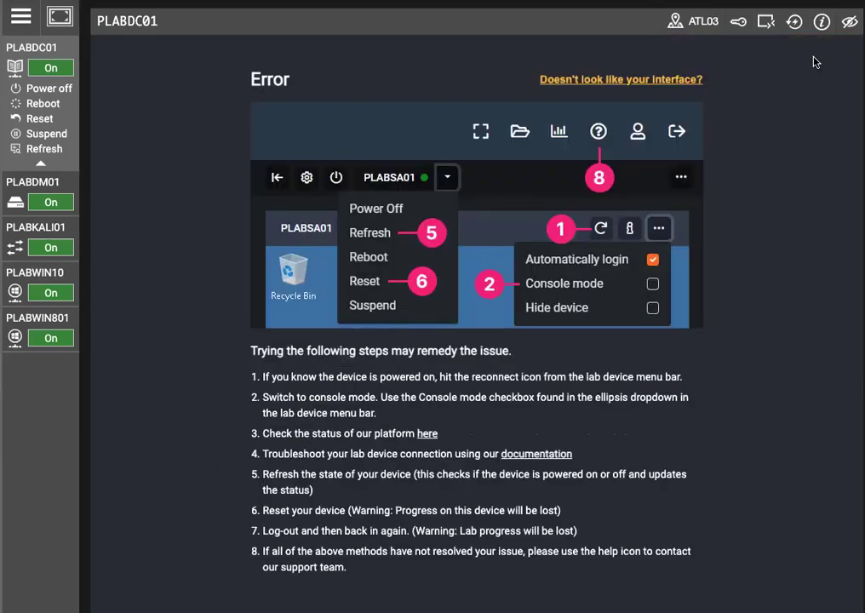
Step: Reconnect the dropped PLABDC01 remote session so IIS Manager is visible again
left_click(794, 21)
left_click(795, 28)
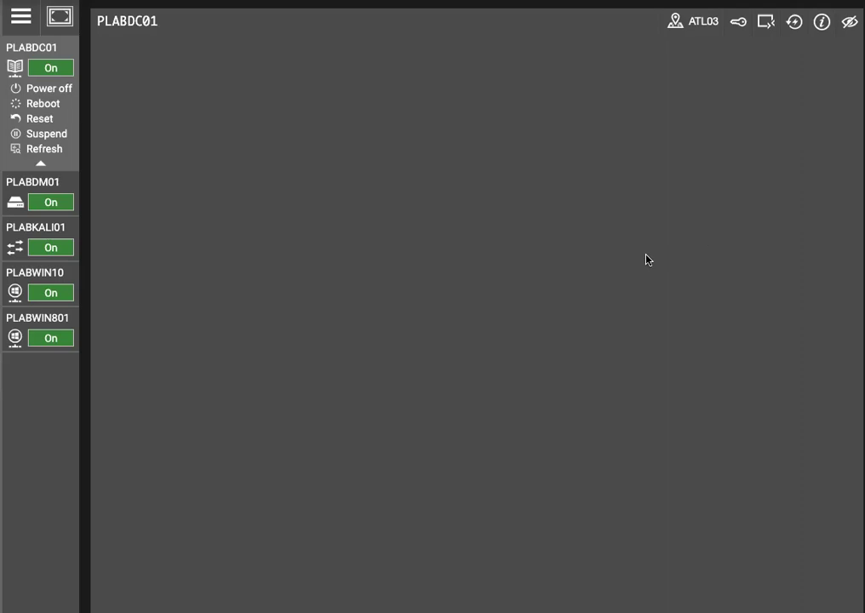
left_click(794, 27)
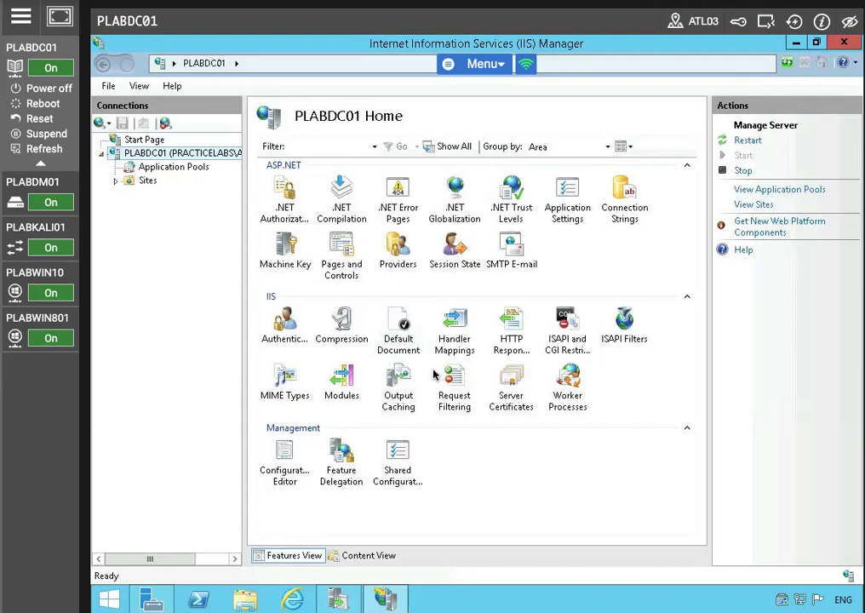
Step: Create a self-signed certificate with friendly name PLABDC01-WSUS in the Personal store
left_click(526, 394)
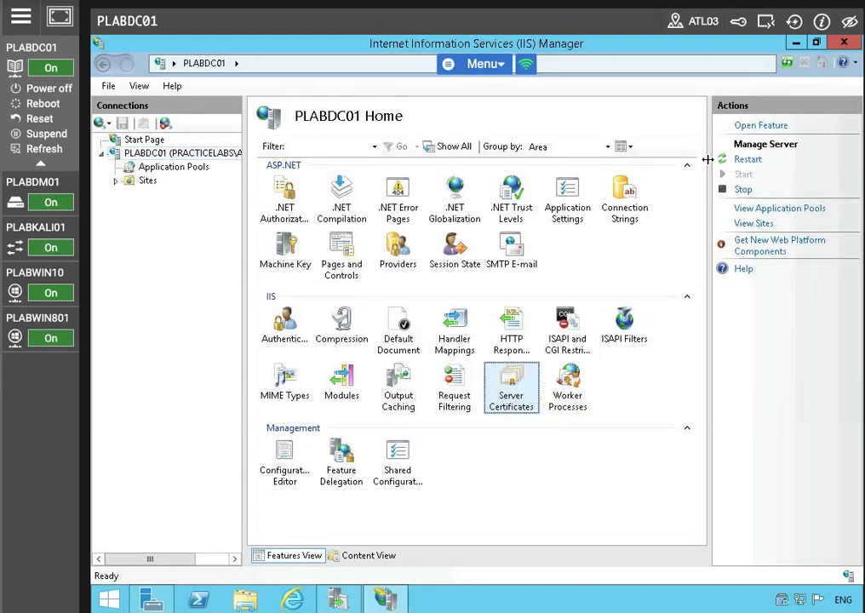
left_click(758, 126)
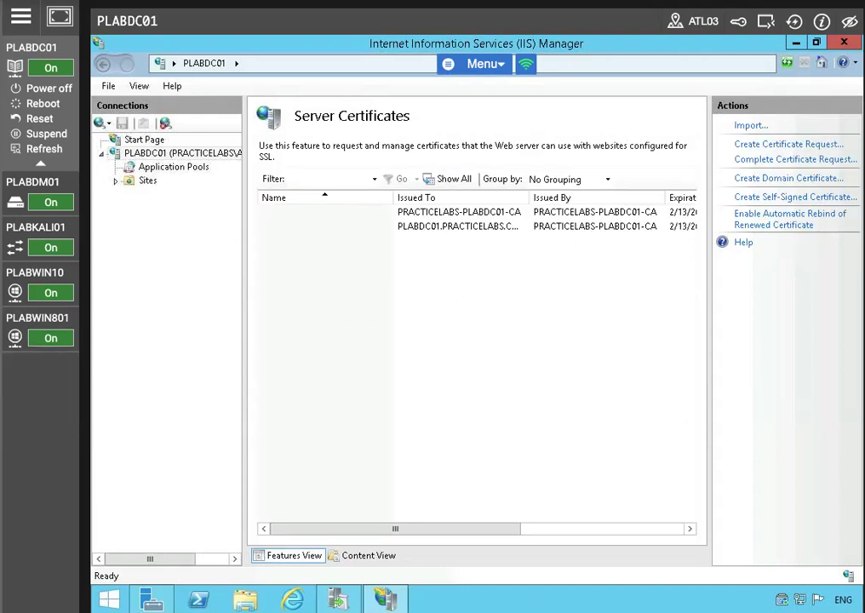
left_click(777, 198)
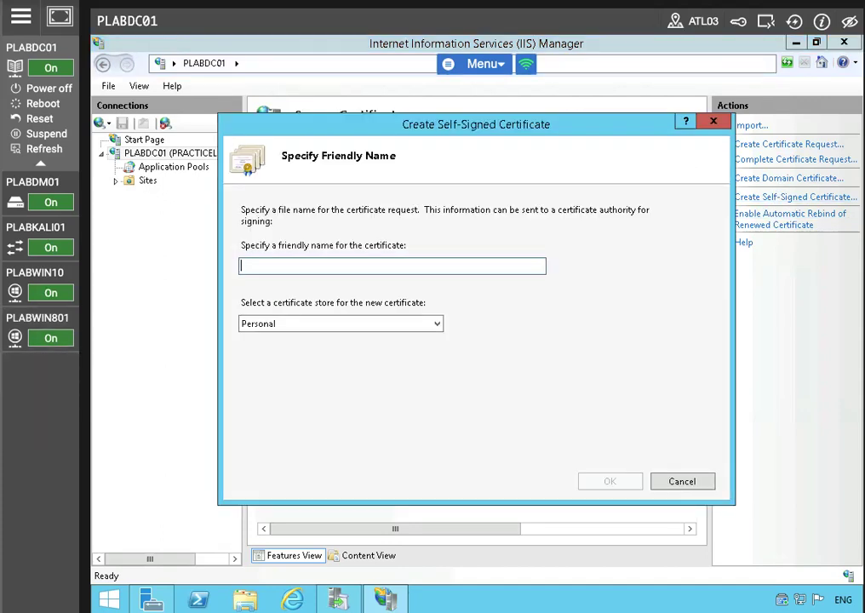
type("PLA")
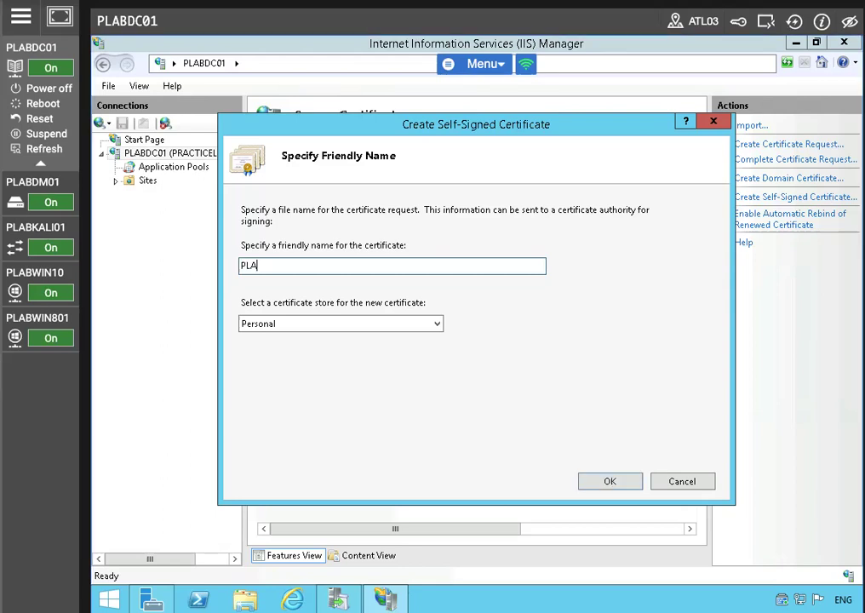
type("BDC01-WSUS")
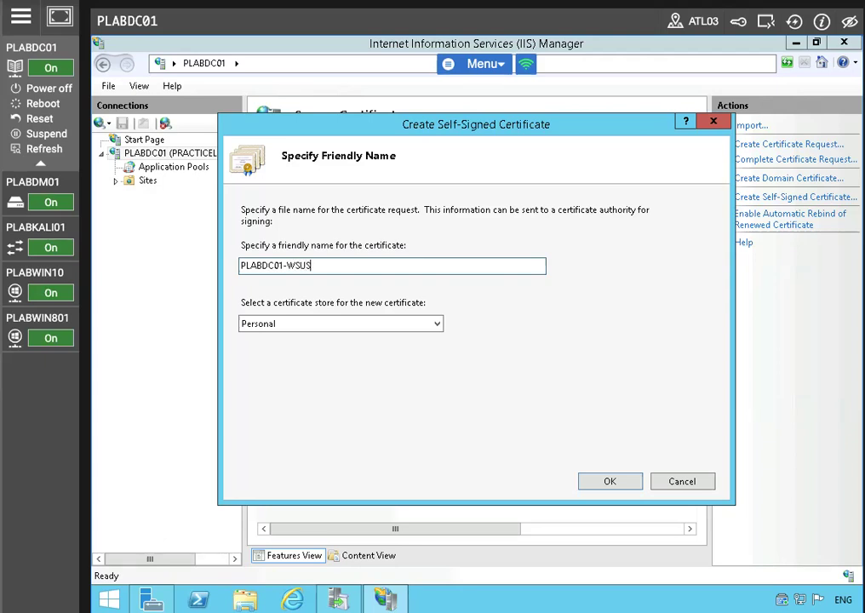
left_click(616, 480)
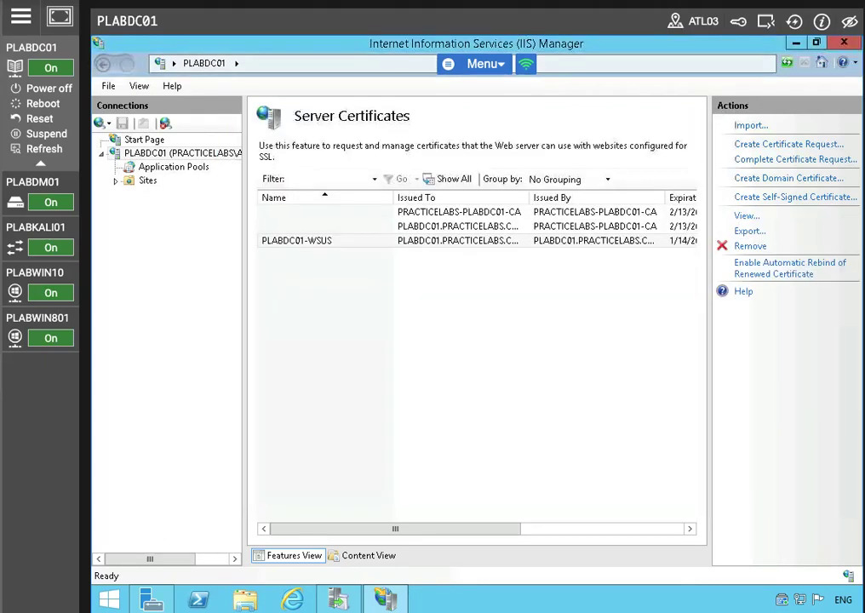
left_click(330, 241)
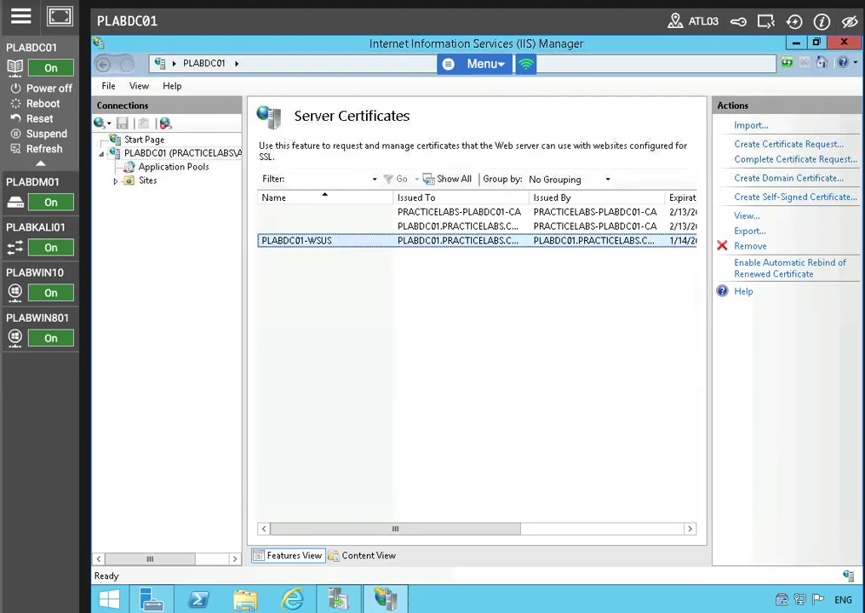
left_click(126, 182)
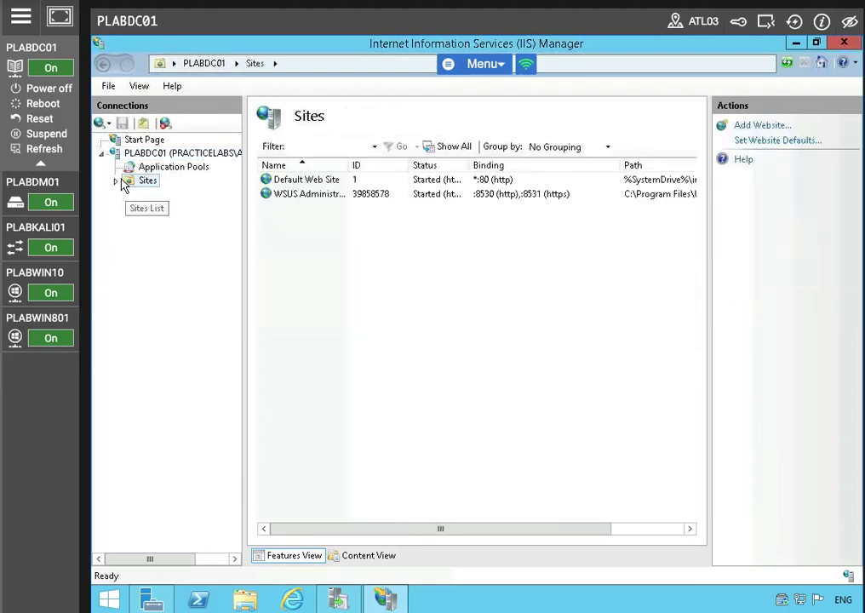
Step: Expand Sites and open the bindings of the WSUS Administration site
left_click(117, 181)
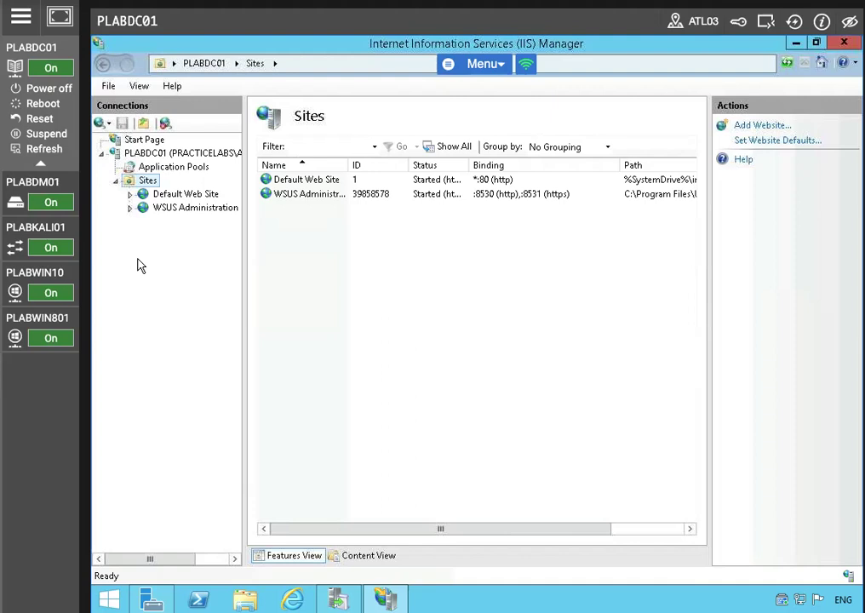
left_click(179, 195)
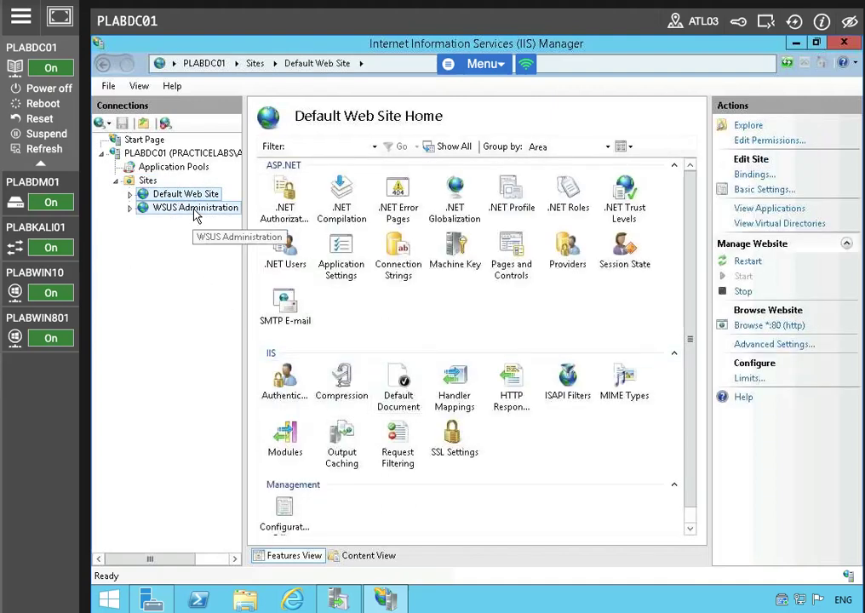
left_click(195, 208)
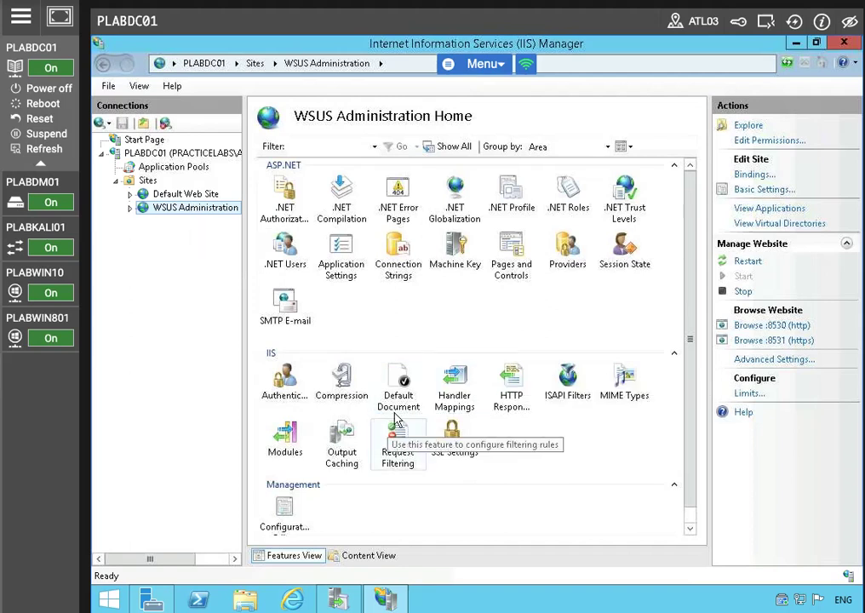
right_click(457, 430)
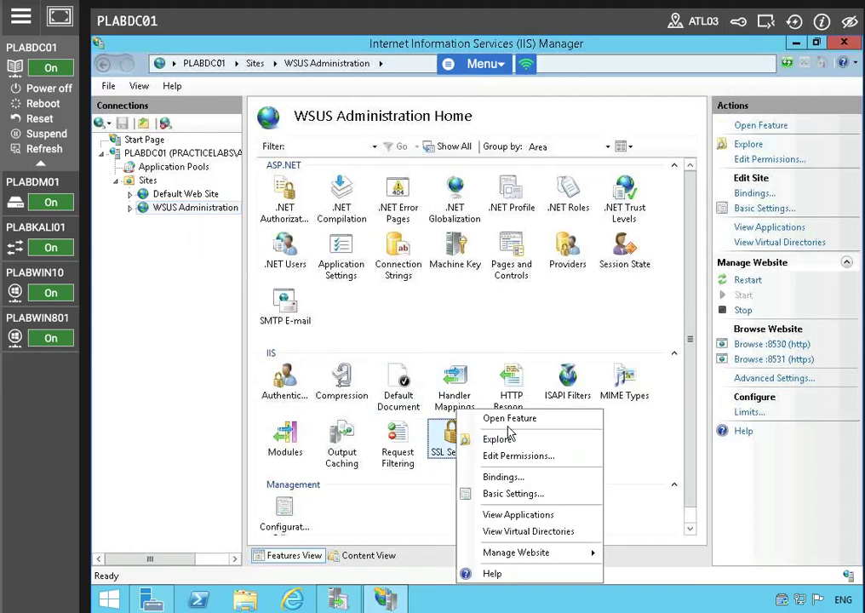
left_click(522, 481)
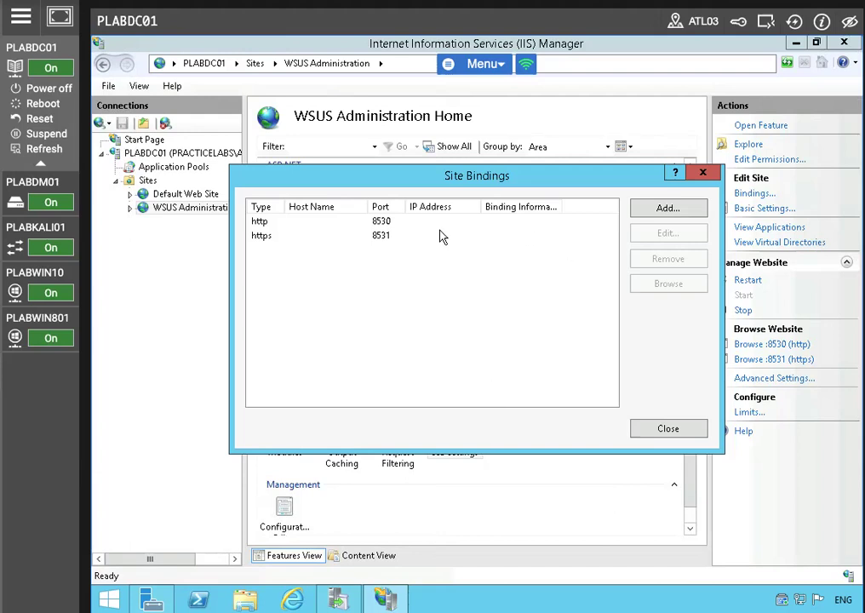
Step: Give the https 8531 binding host name plabdc01.practicelabs.com and the PLABDC01-WSUS certificate
left_click(332, 235)
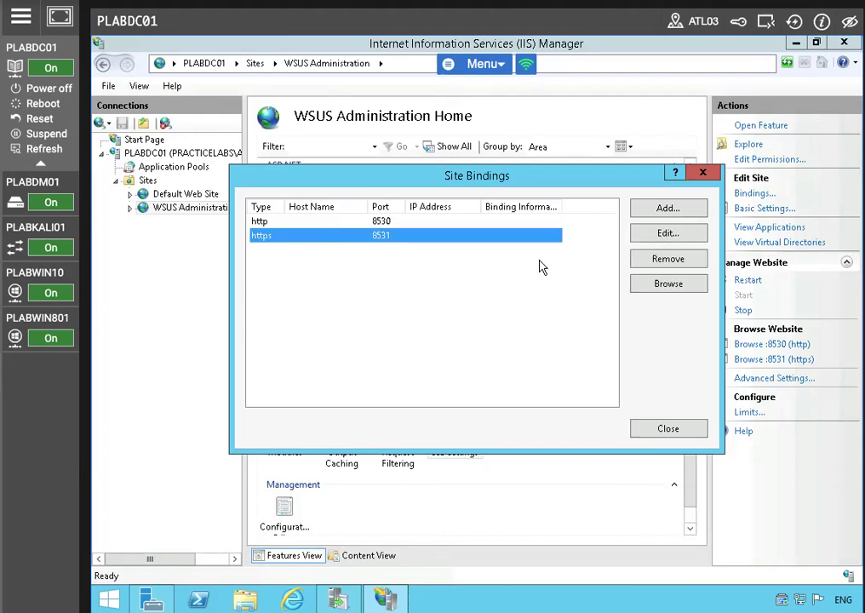
left_click(671, 235)
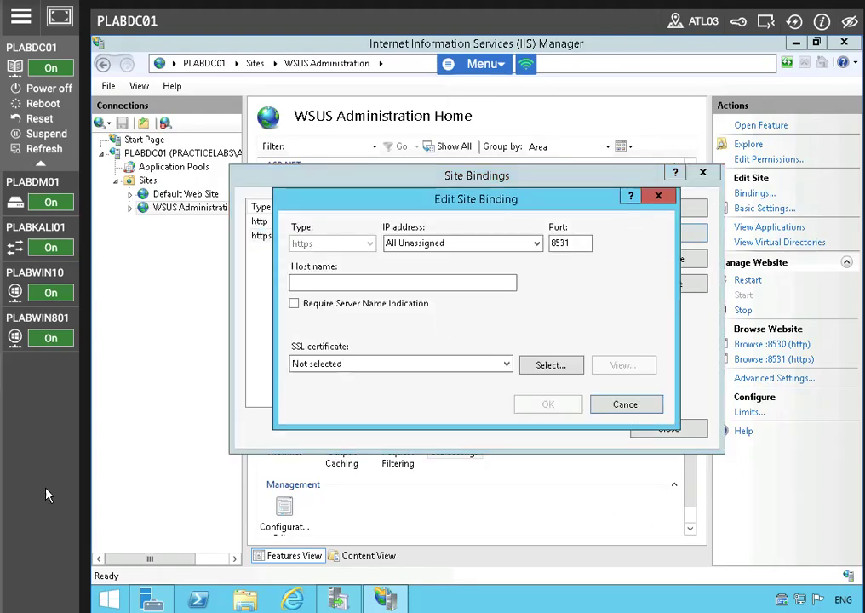
left_click(373, 283)
type("pla")
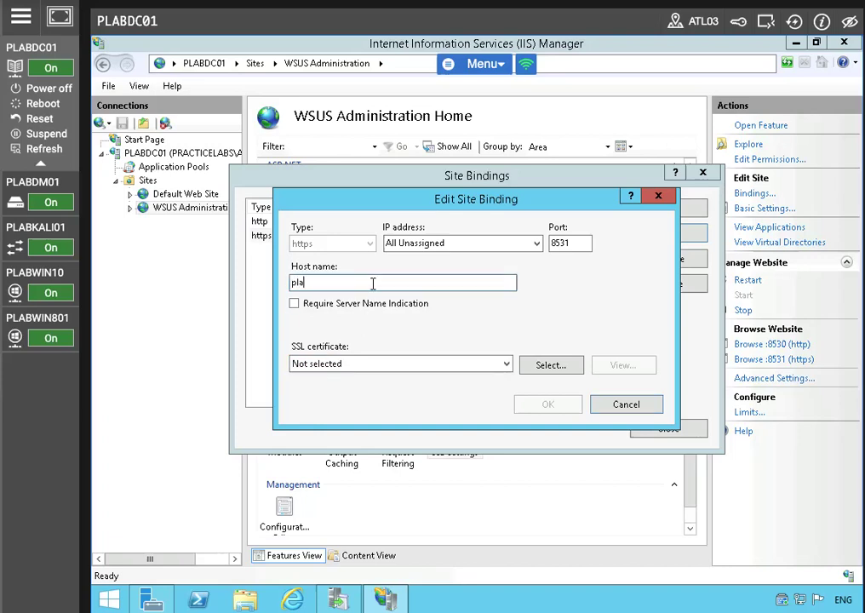
type("bdc01.practicelabs.com")
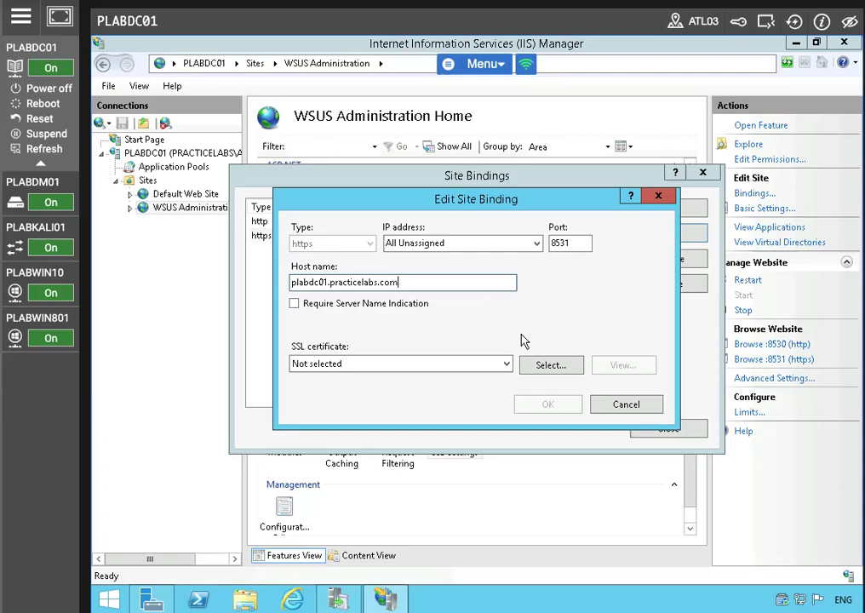
left_click(354, 363)
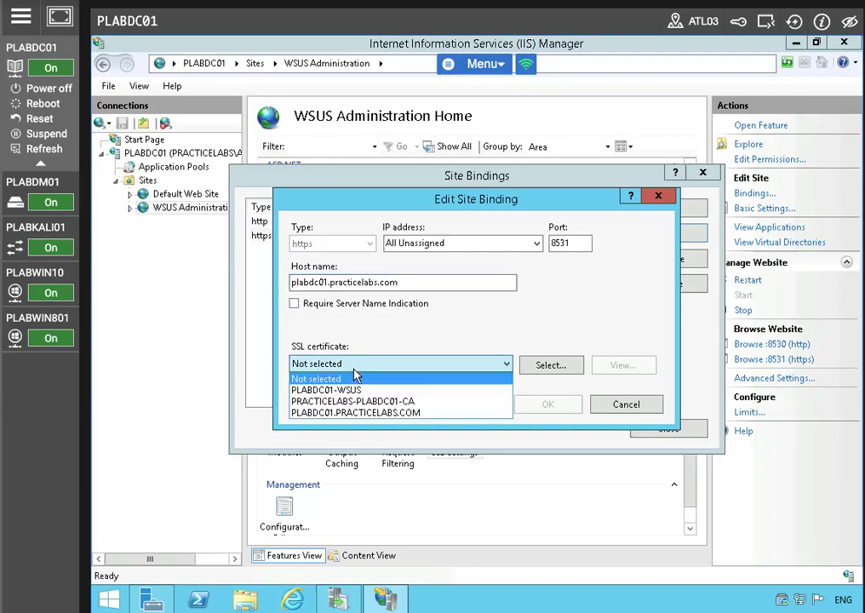
left_click(421, 392)
left_click(562, 408)
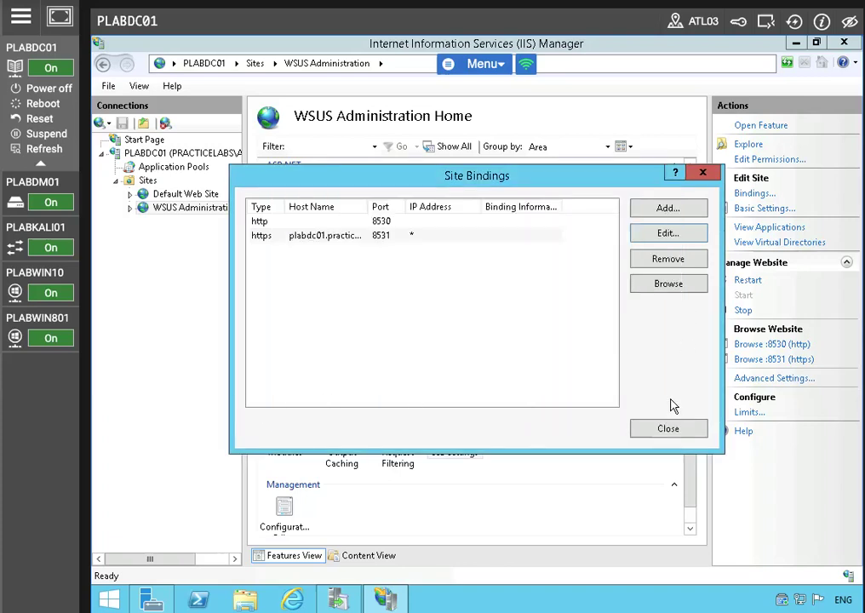
left_click(667, 429)
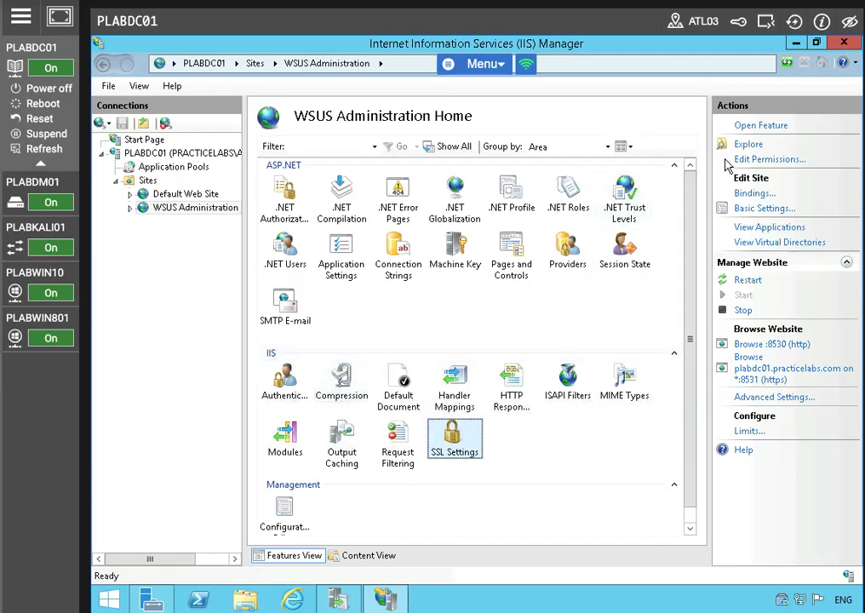
Step: Turn on Require SSL in the WSUS Administration SSL Settings and apply it
left_click(751, 126)
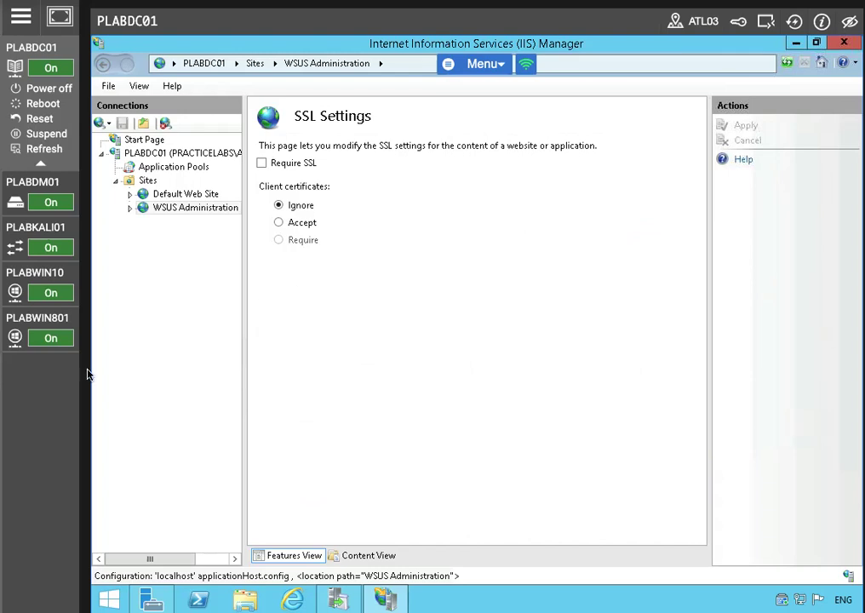
left_click(262, 164)
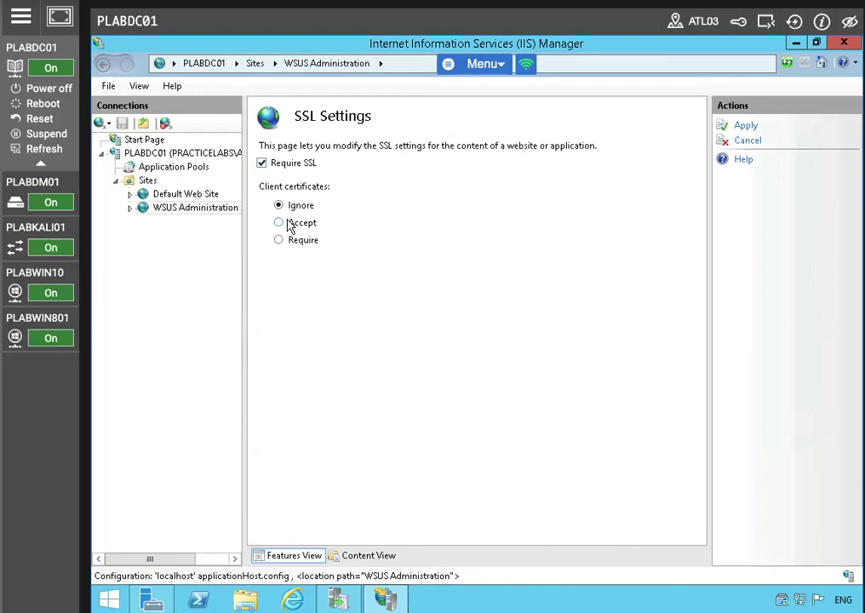
left_click(743, 128)
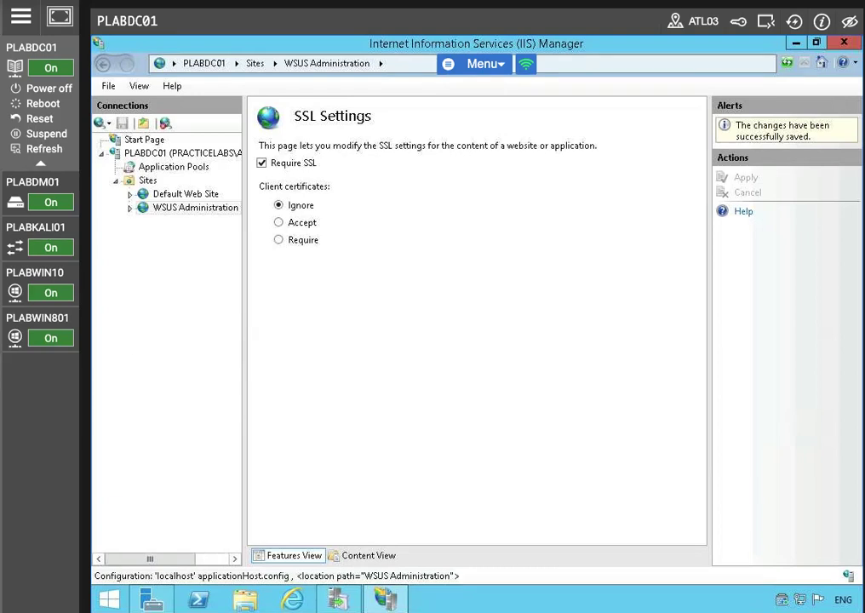
left_click(174, 155)
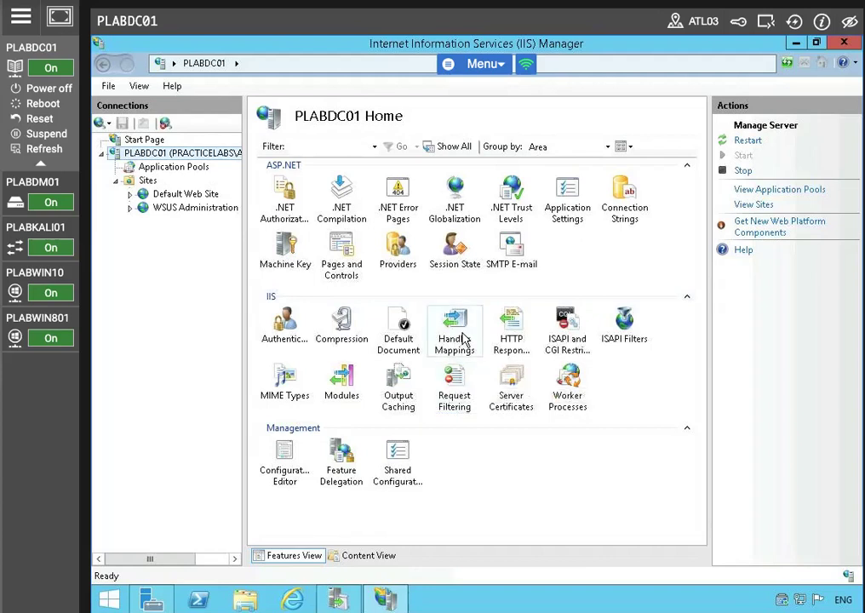
Step: View the PLABDC01-WSUS certificate from the Server Certificates list
left_click(513, 386)
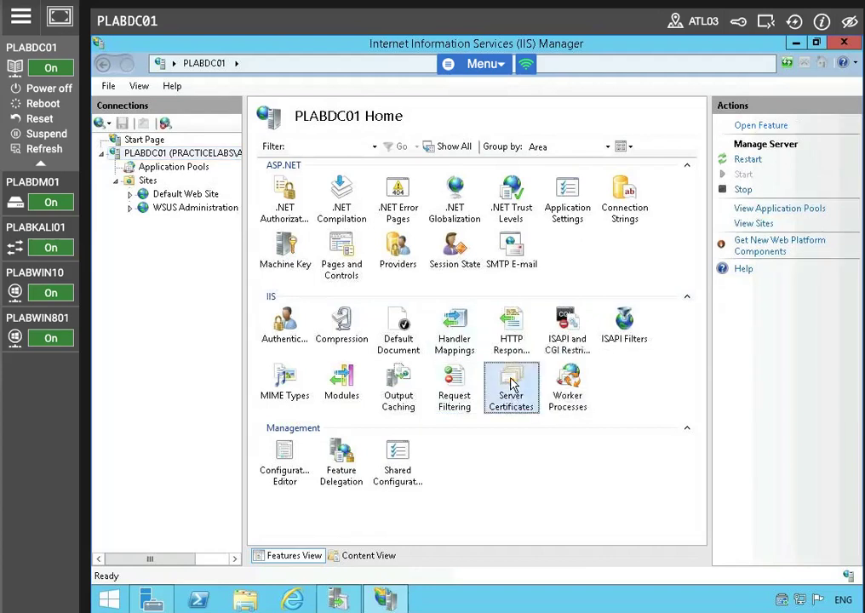
left_click(760, 126)
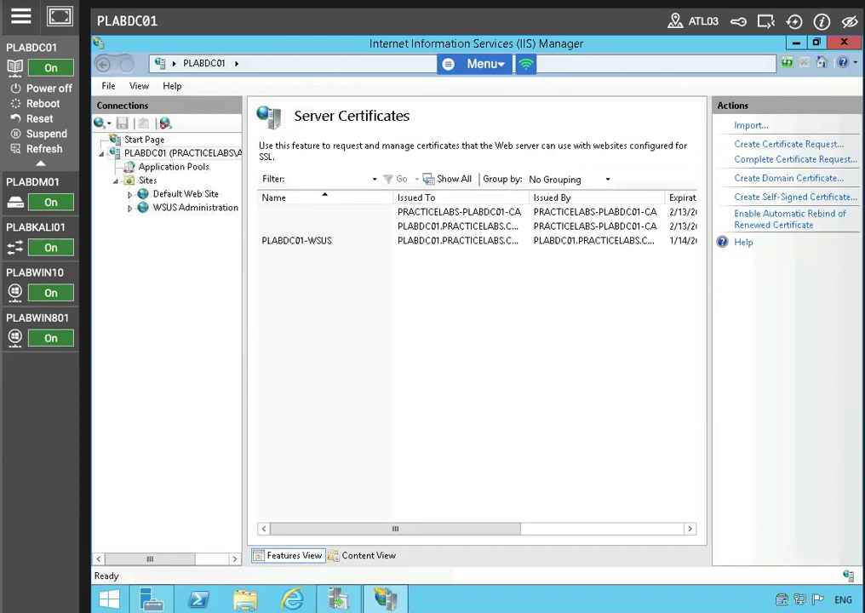
left_click(328, 247)
right_click(316, 261)
key("Escape")
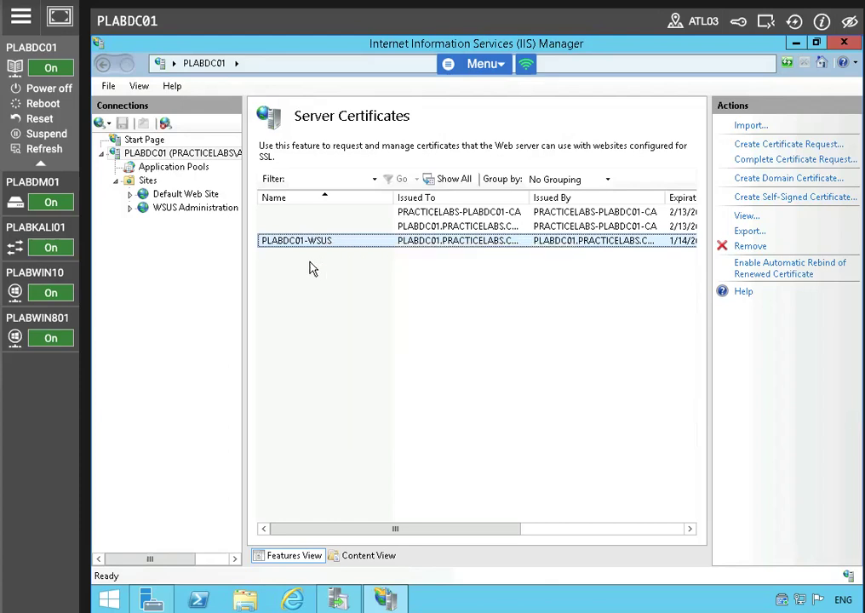
left_click(312, 268)
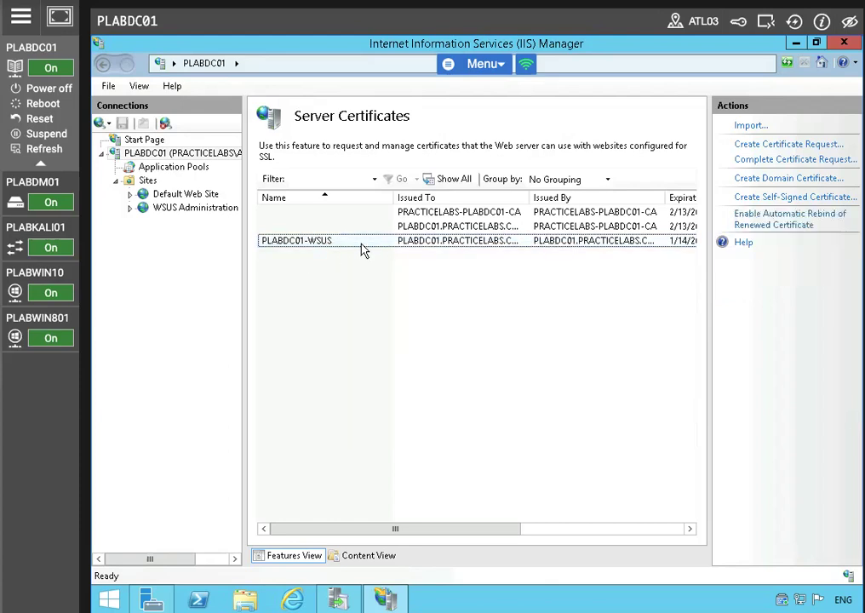
right_click(360, 249)
left_click(415, 354)
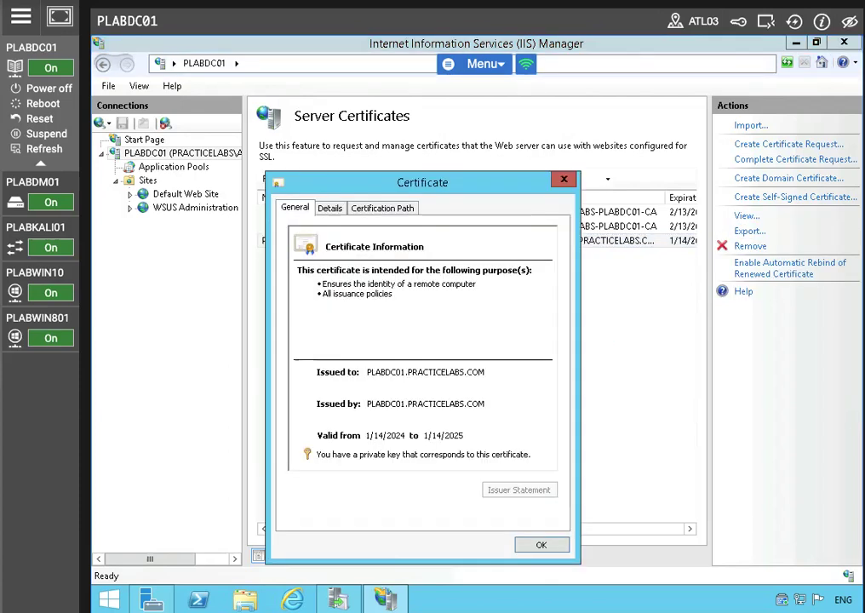
Step: Start exporting the PLABDC01-WSUS certificate with its private key in PFX format
left_click(332, 208)
left_click(517, 489)
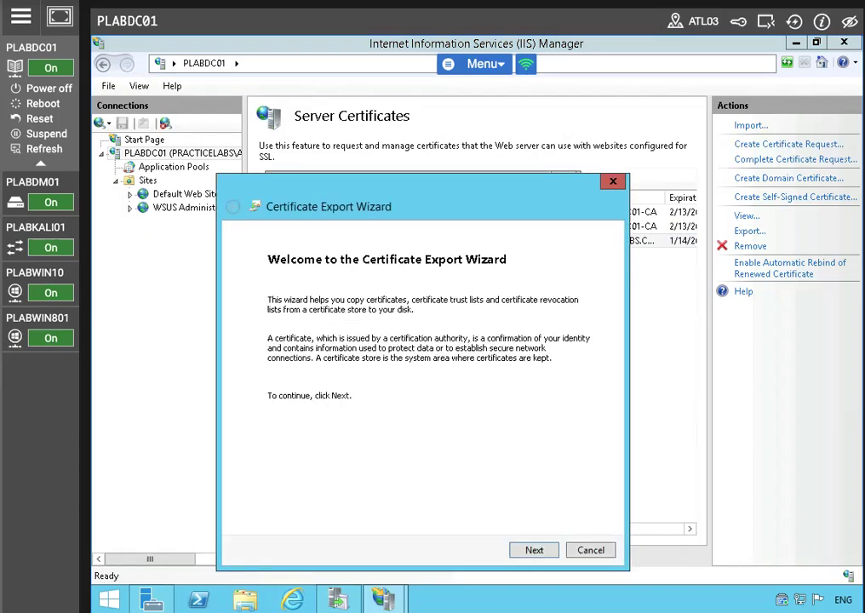
left_click(521, 549)
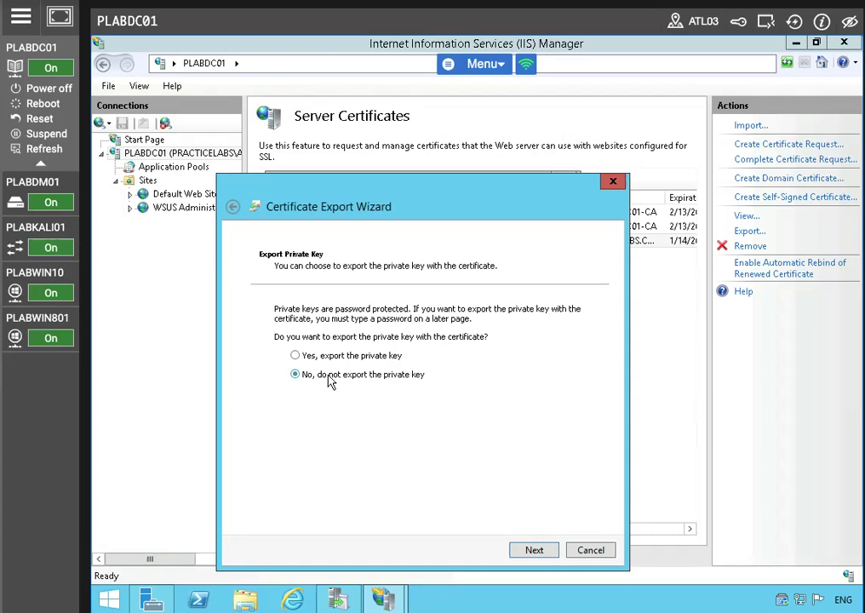
left_click(294, 355)
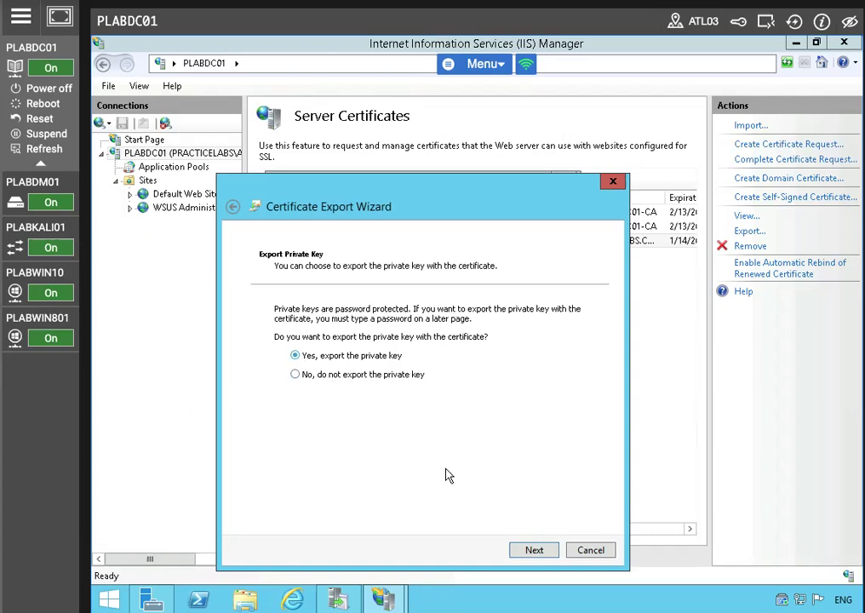
left_click(533, 550)
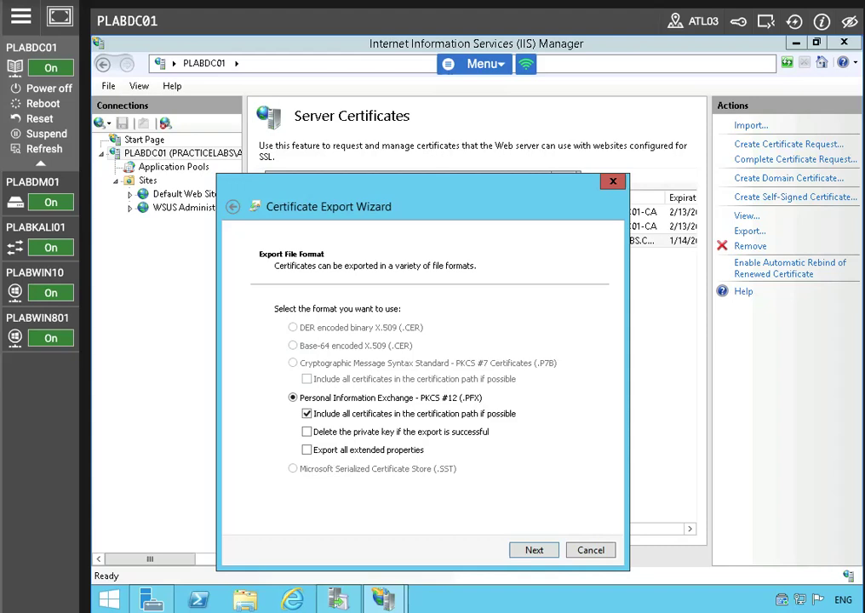
left_click(545, 550)
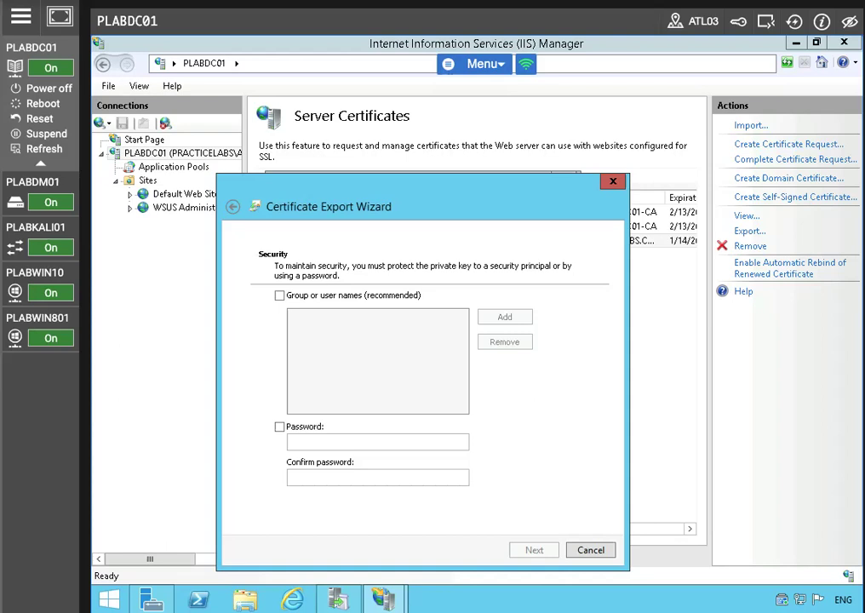
Step: Protect the exported private key with a password, entered and confirmed
left_click(279, 426)
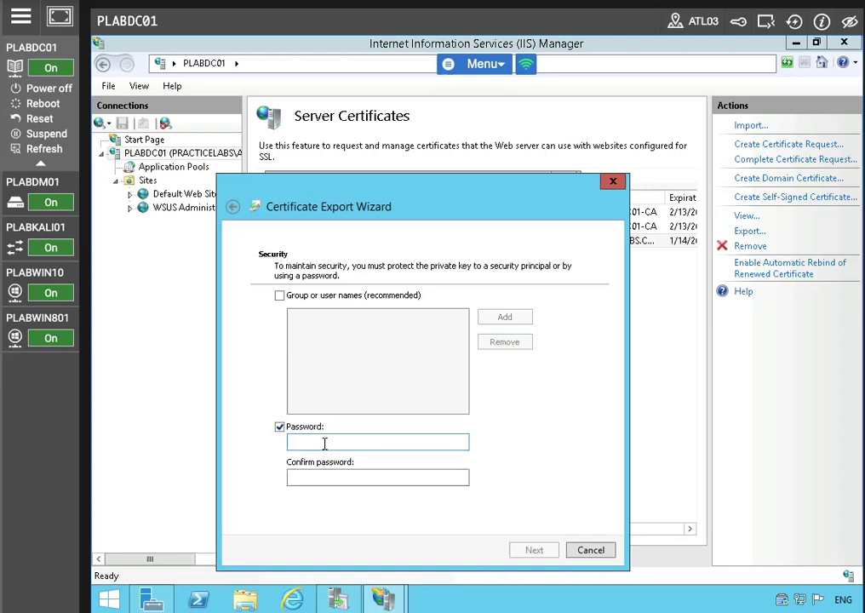
left_click(324, 442)
type("Passw0rd")
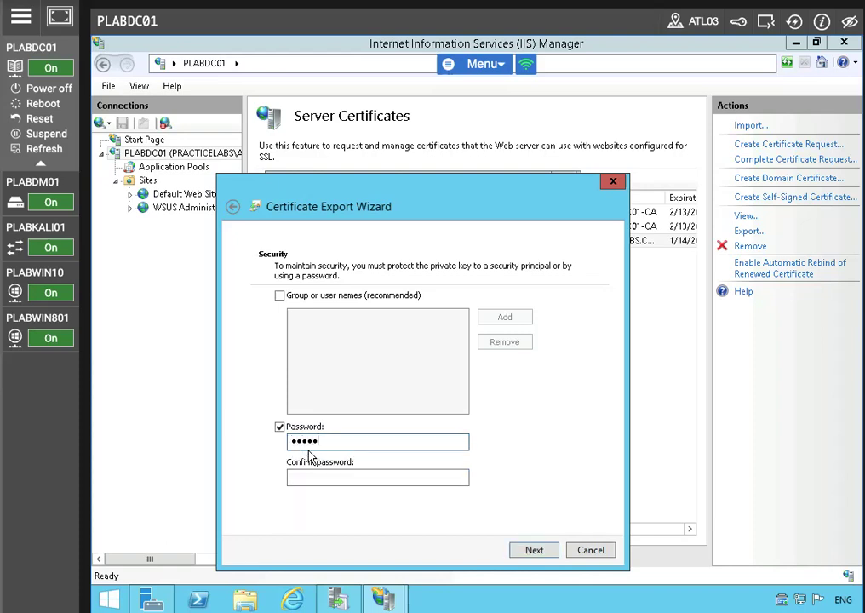
key("Tab")
key("Caps_Lock")
type("Passw0rd")
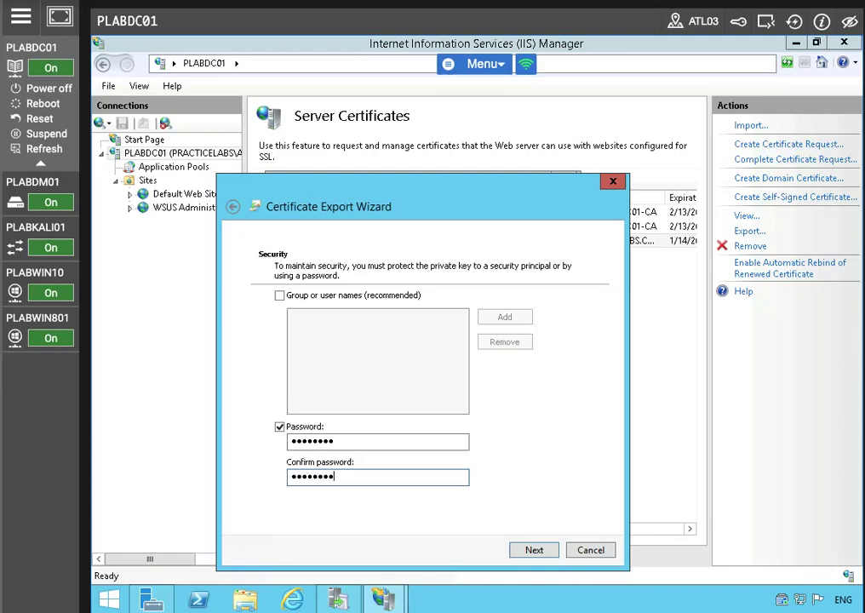
left_click(533, 550)
Step: Save the export as C:\plabdc01.pfx, finish the wizard, then close IIS Manager
mouse_move(337, 600)
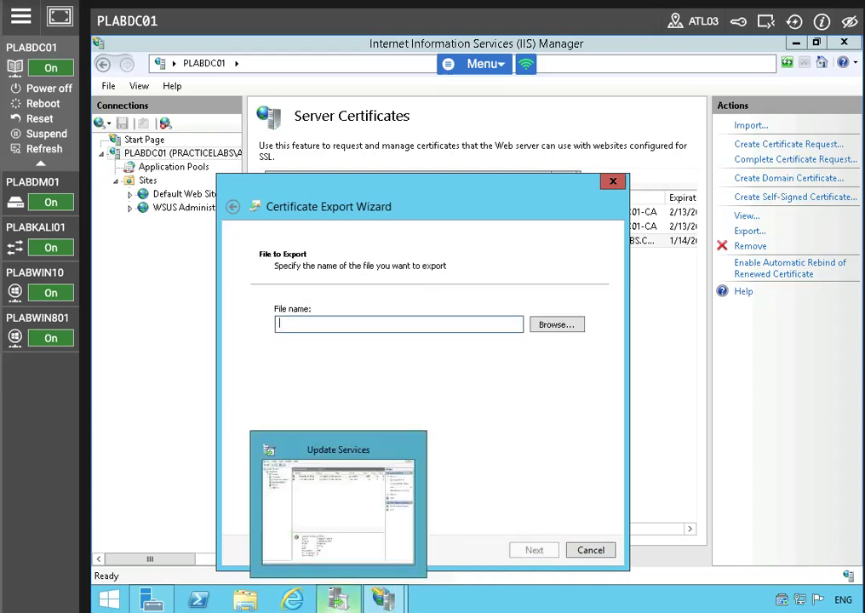
type("C")
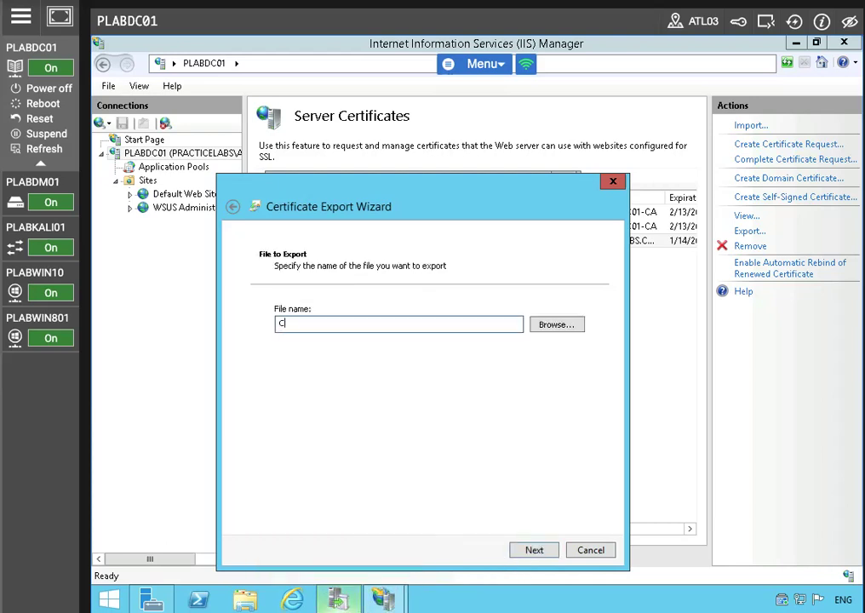
type(":\\plabdc01")
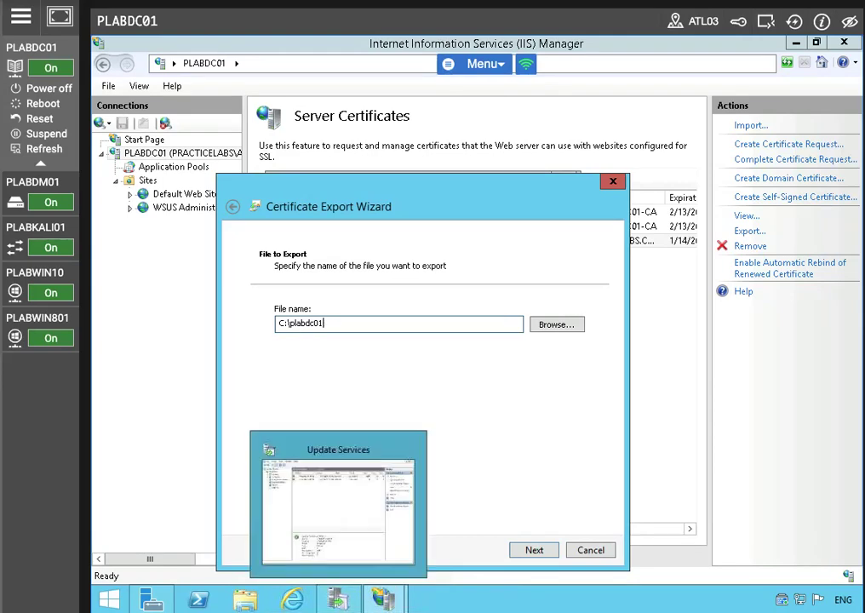
left_click(533, 549)
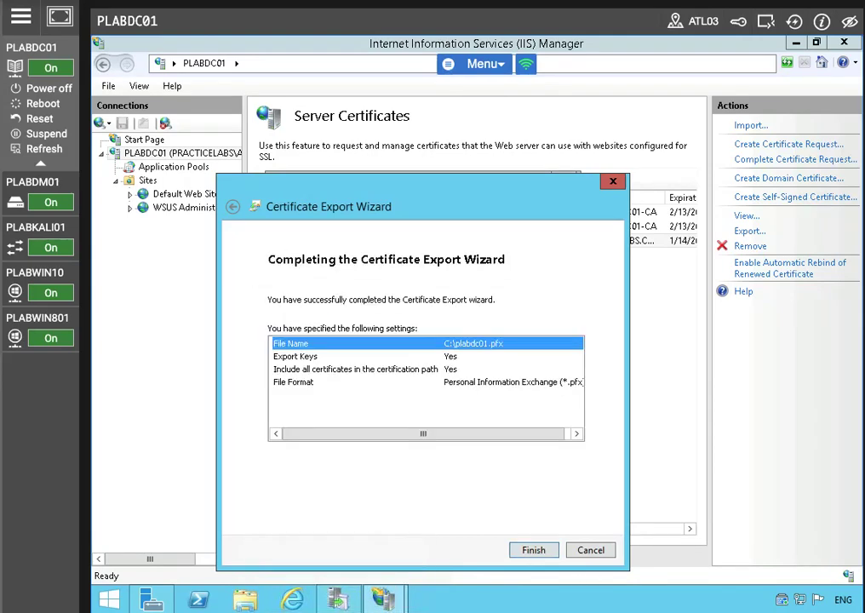
left_click(523, 550)
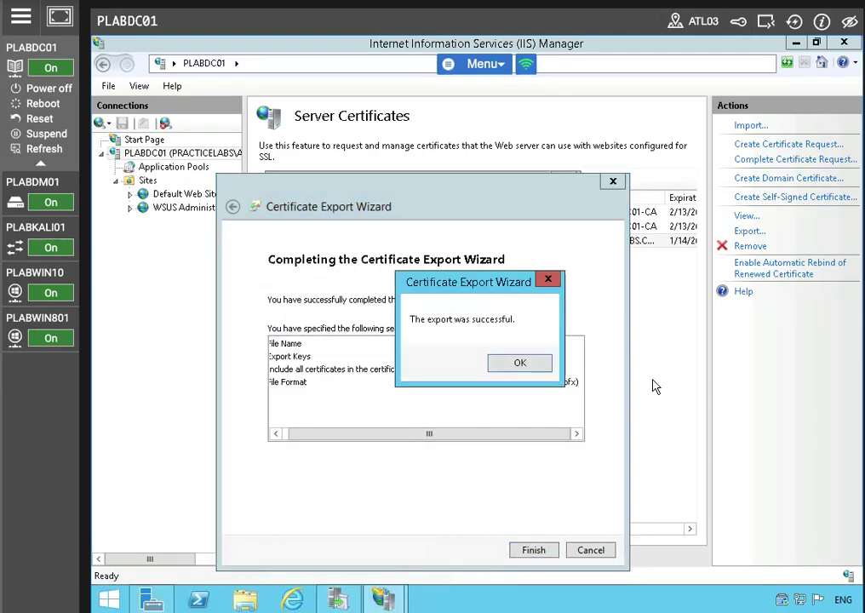
left_click(541, 362)
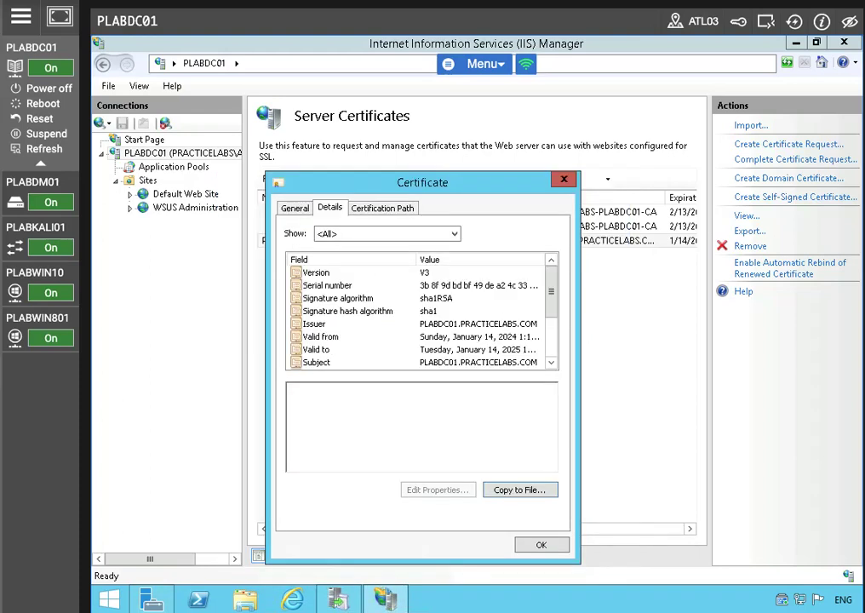
left_click(541, 546)
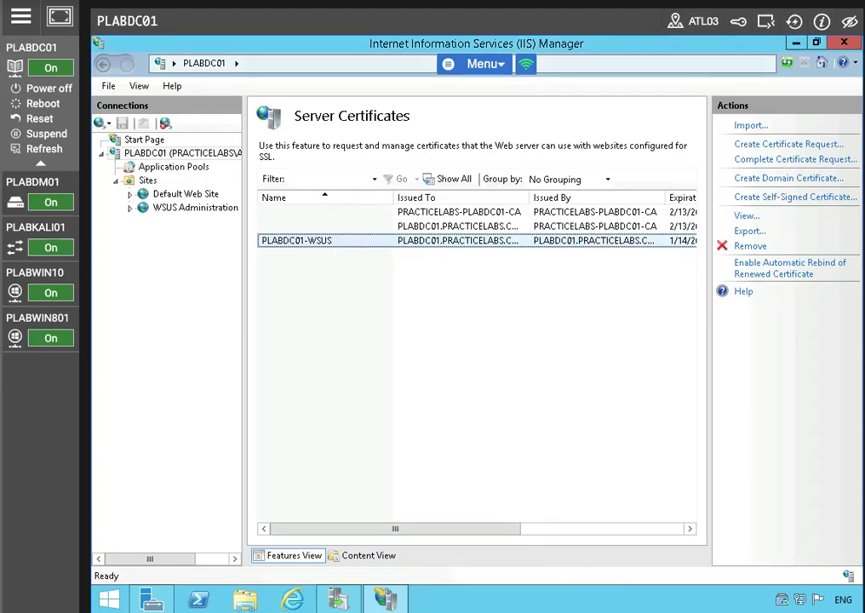
left_click_drag(374, 528, 383, 529)
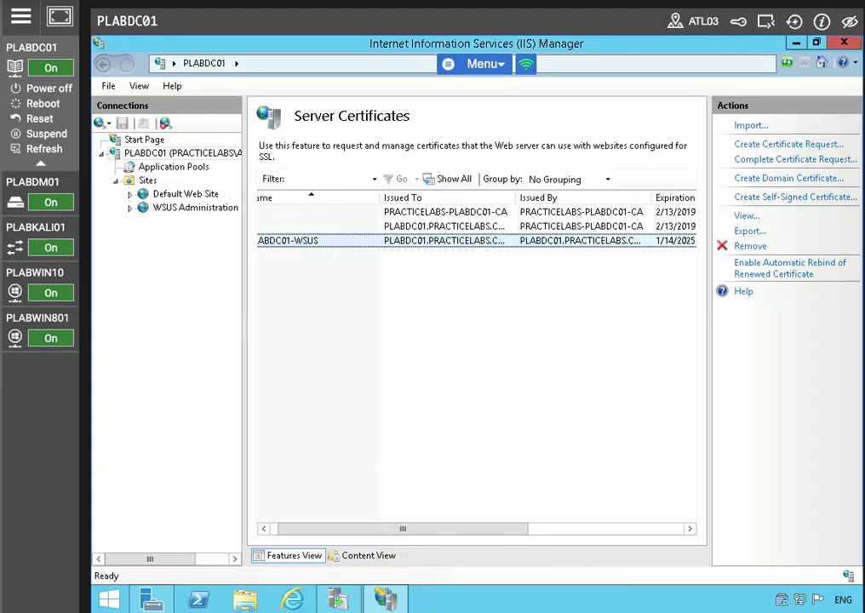
key("alt+F4")
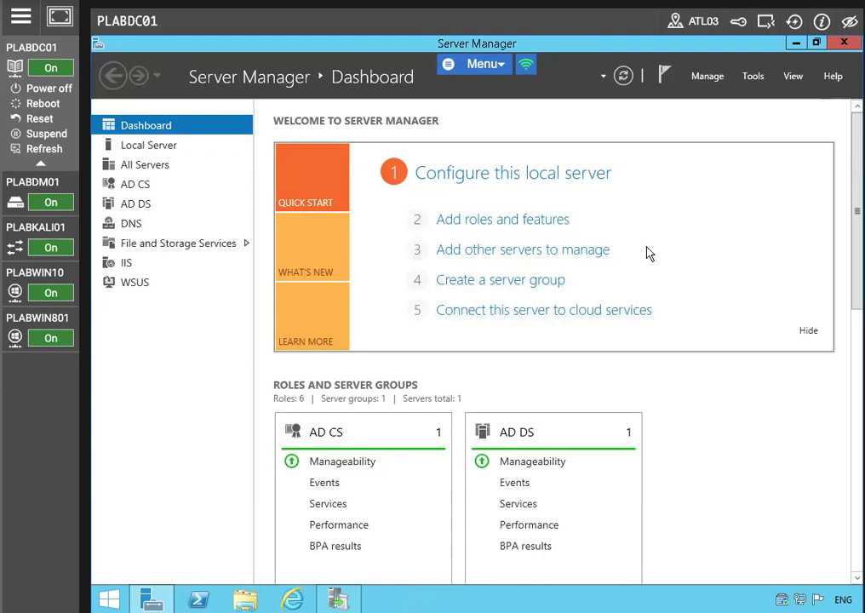
Step: Launch Group Policy Management and edit the PRACTICELABS.COM Default Domain Policy in a maximised editor
left_click(753, 75)
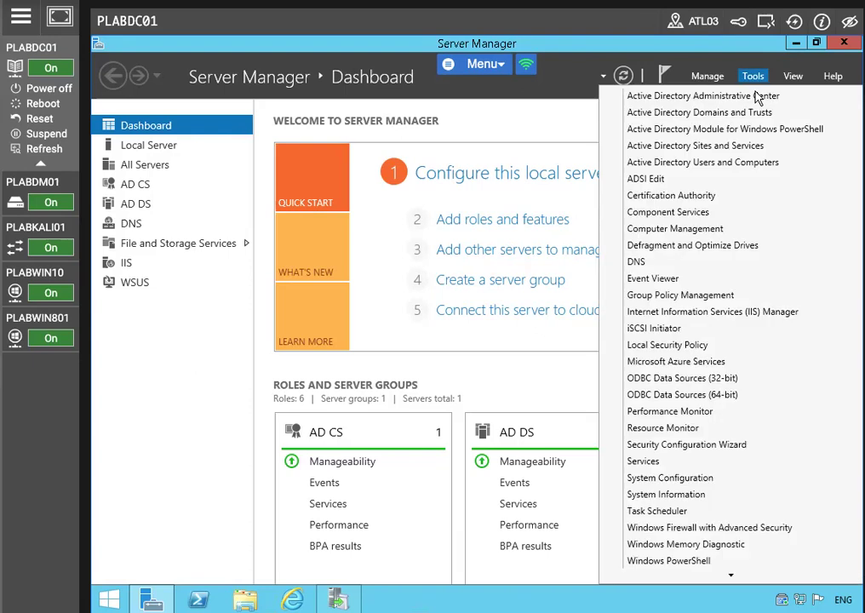
left_click(717, 299)
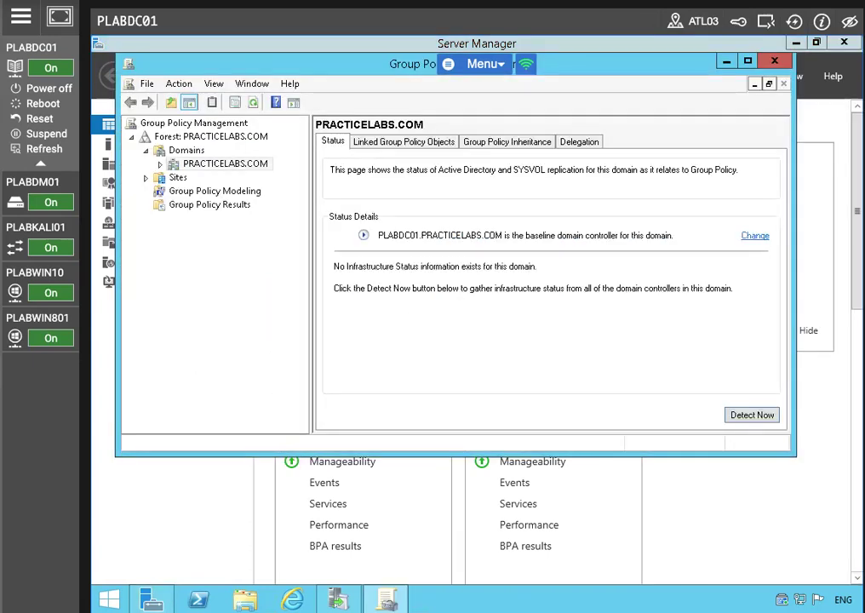
left_click(190, 165)
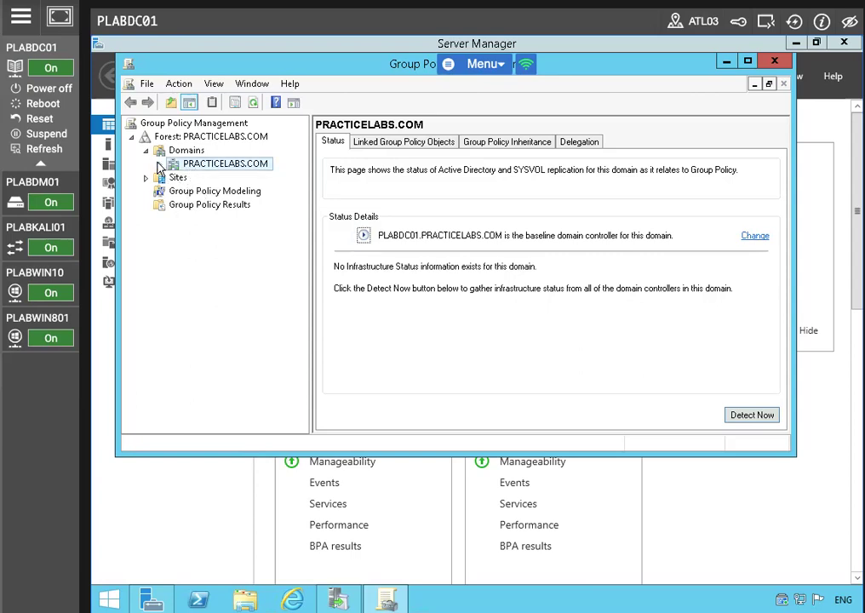
left_click(160, 165)
left_click(223, 177)
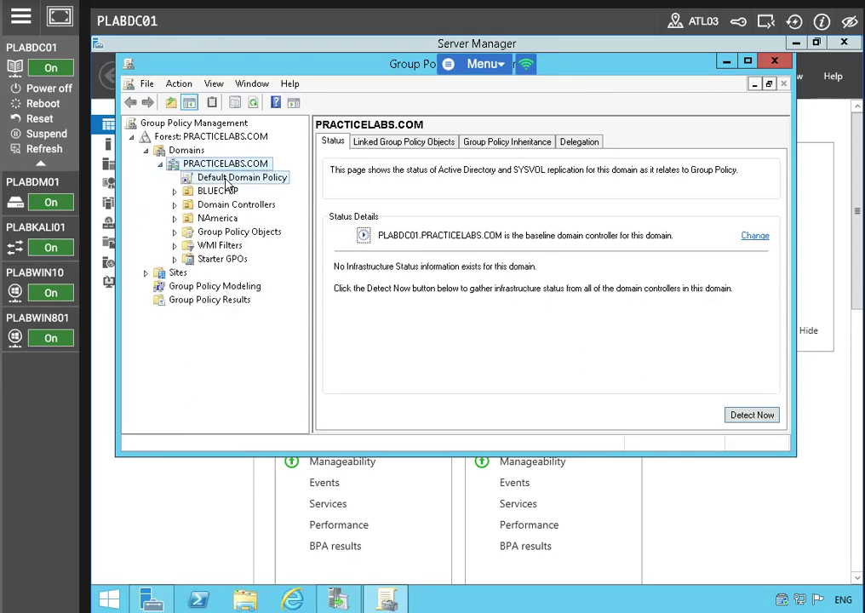
left_click(564, 291)
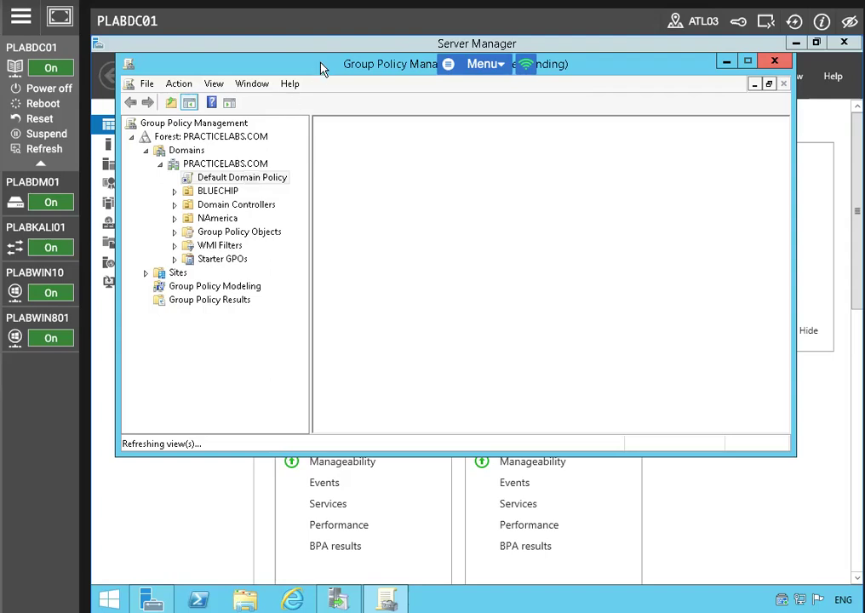
right_click(228, 178)
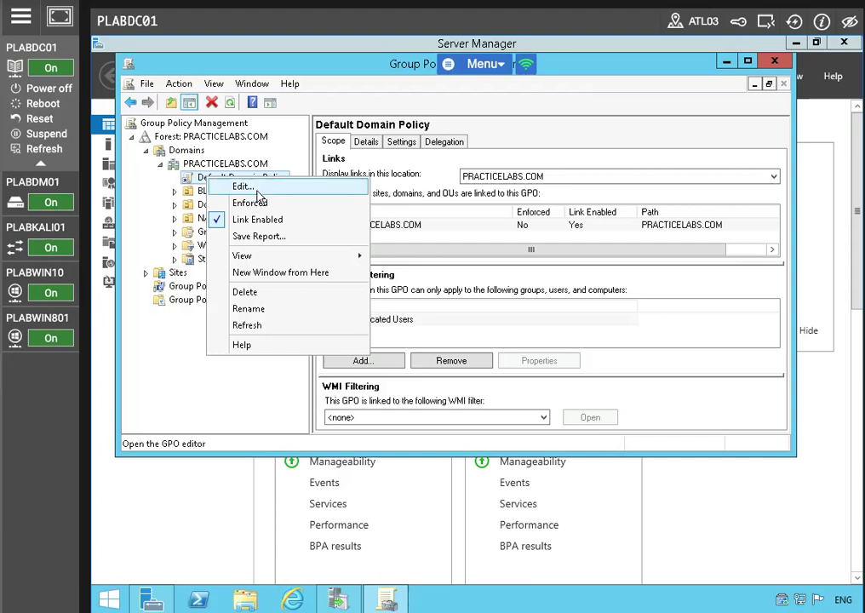
left_click(257, 188)
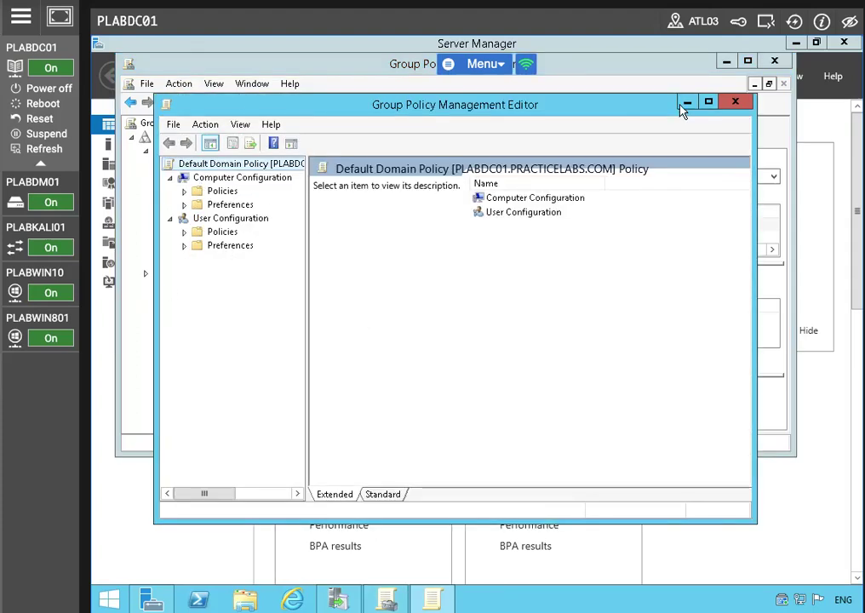
left_click(706, 103)
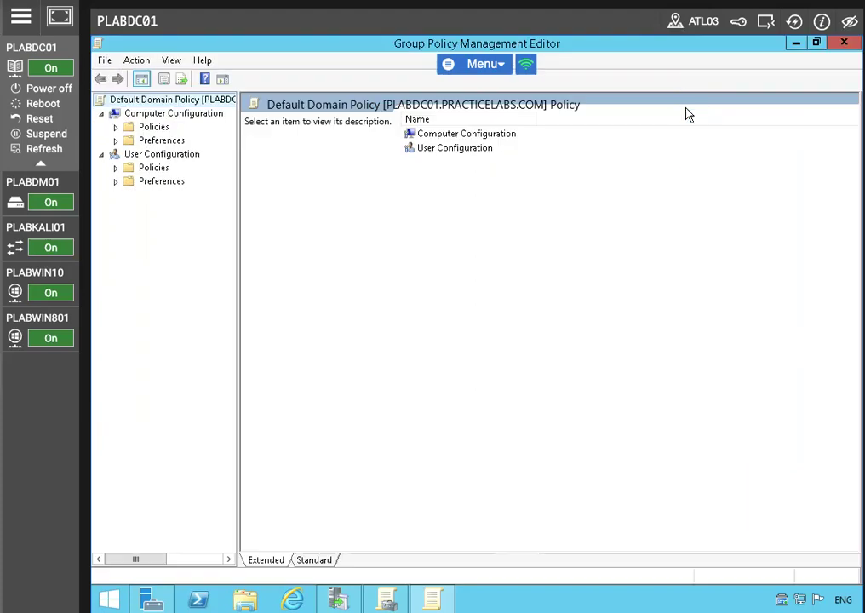
Step: Expand Computer Configuration down to Security Settings > Public Key Policies
left_click(116, 128)
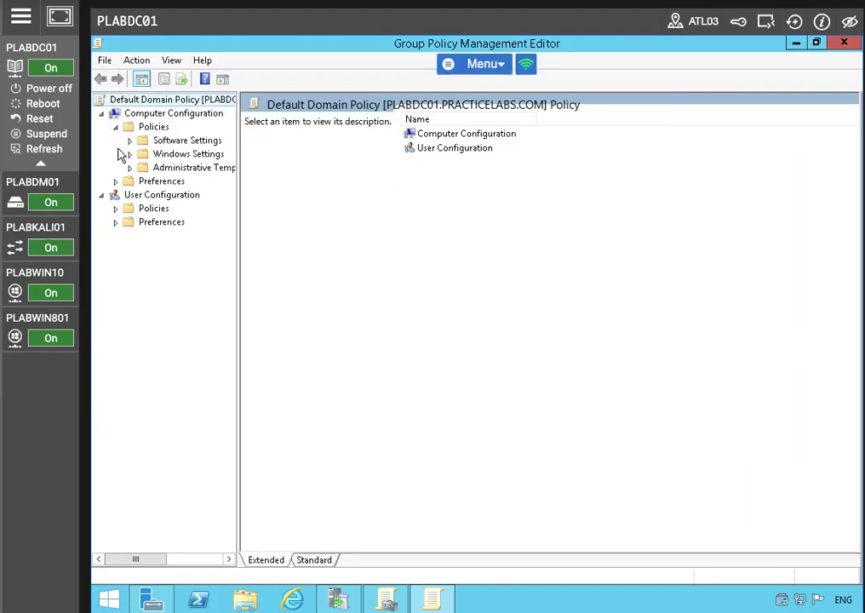
left_click(130, 154)
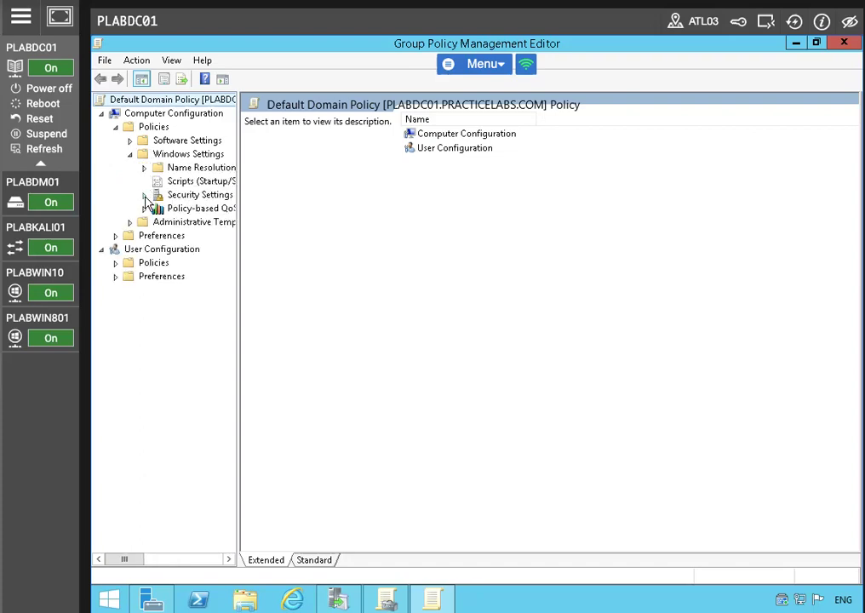
left_click(145, 196)
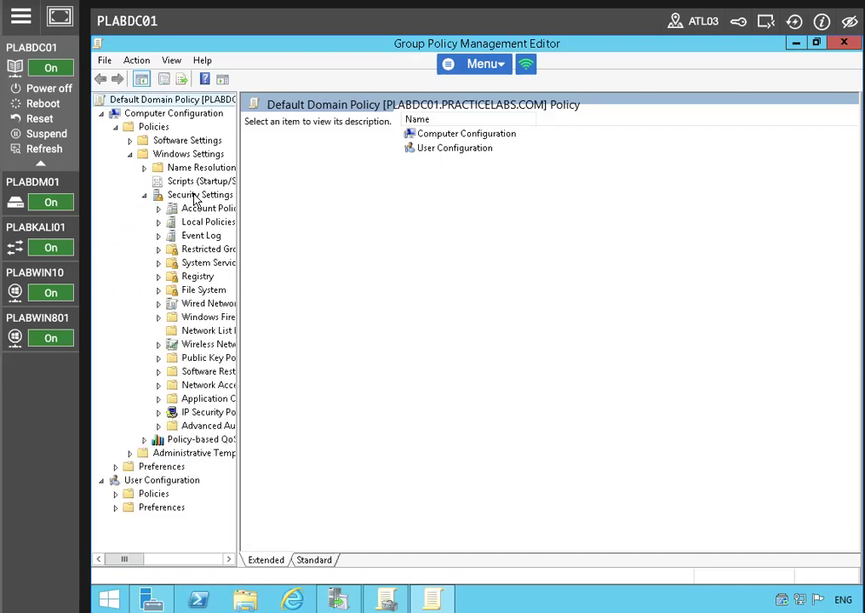
left_click(197, 194)
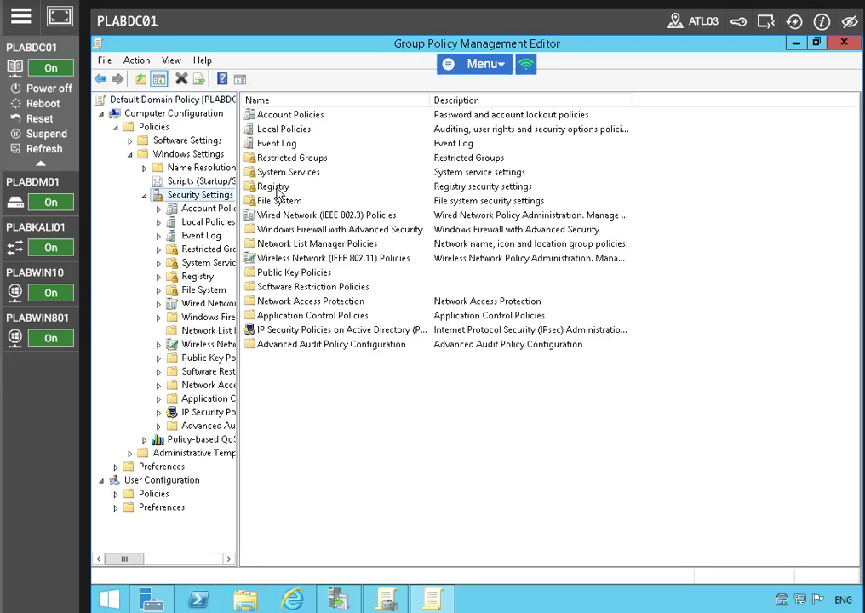
left_click(320, 274)
double_click(320, 274)
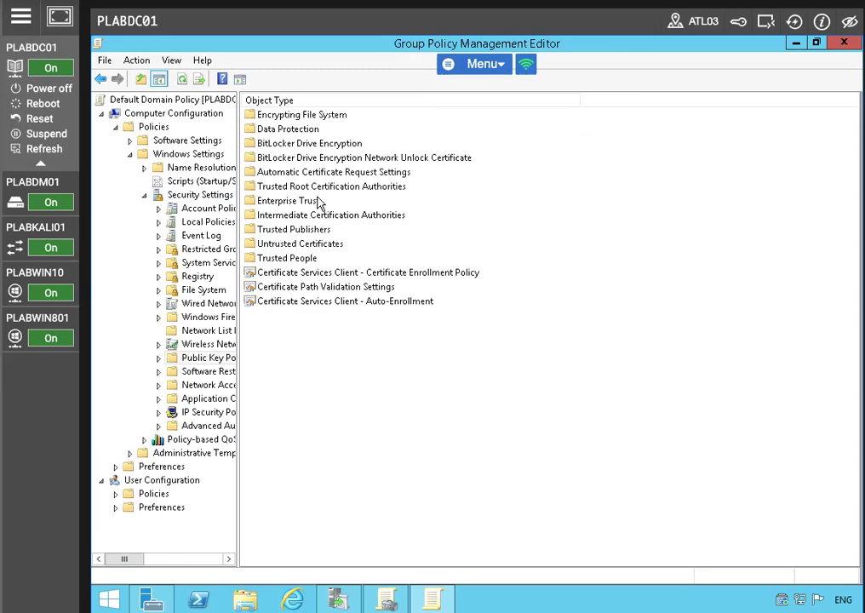
Step: Open the empty Trusted Root Certification Authorities store and start a certificate import
left_click(317, 189)
right_click(318, 188)
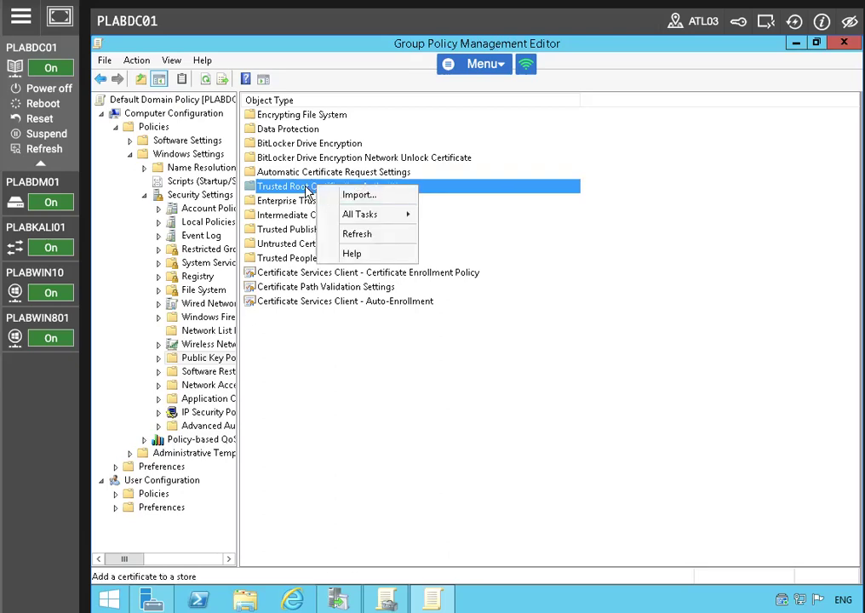
double_click(305, 187)
right_click(371, 209)
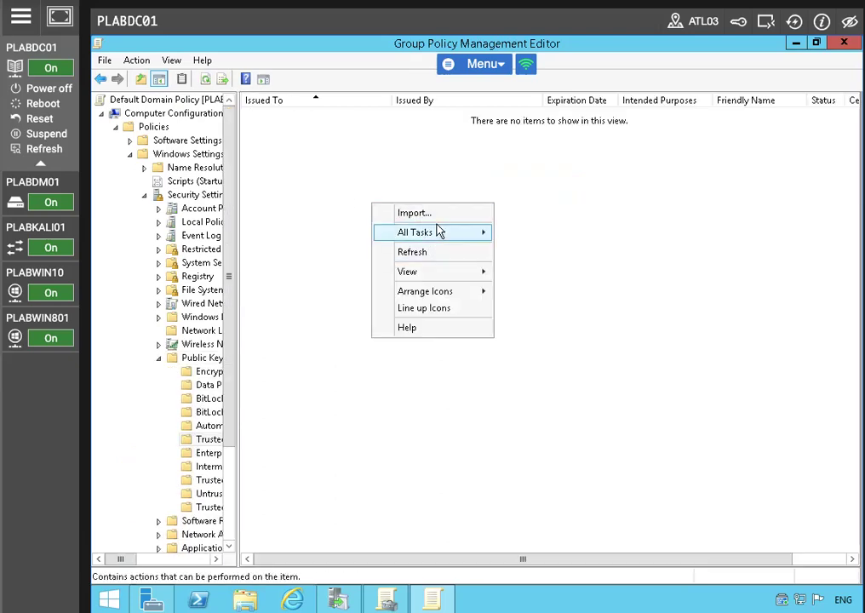
left_click(436, 214)
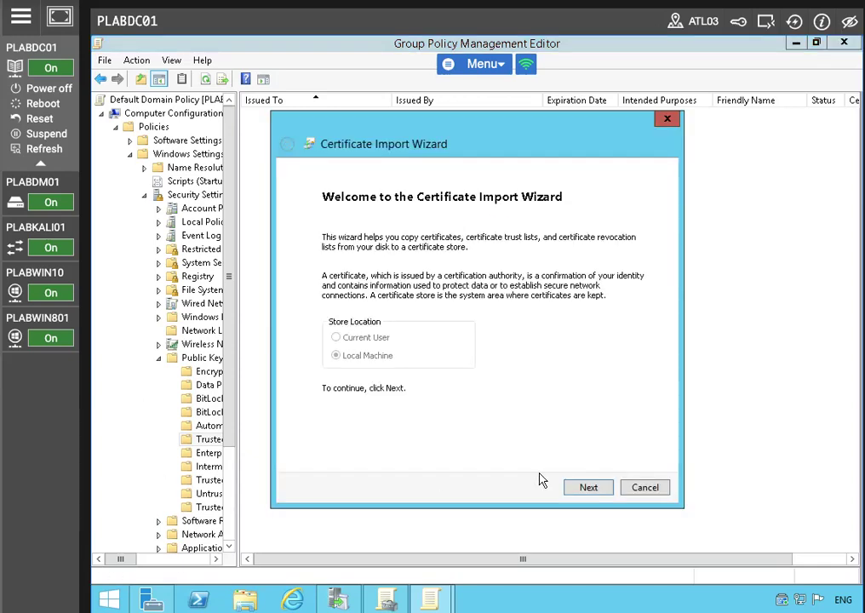
Step: Point the Certificate Import Wizard at the C:\plabdc01.pfx file
left_click(572, 486)
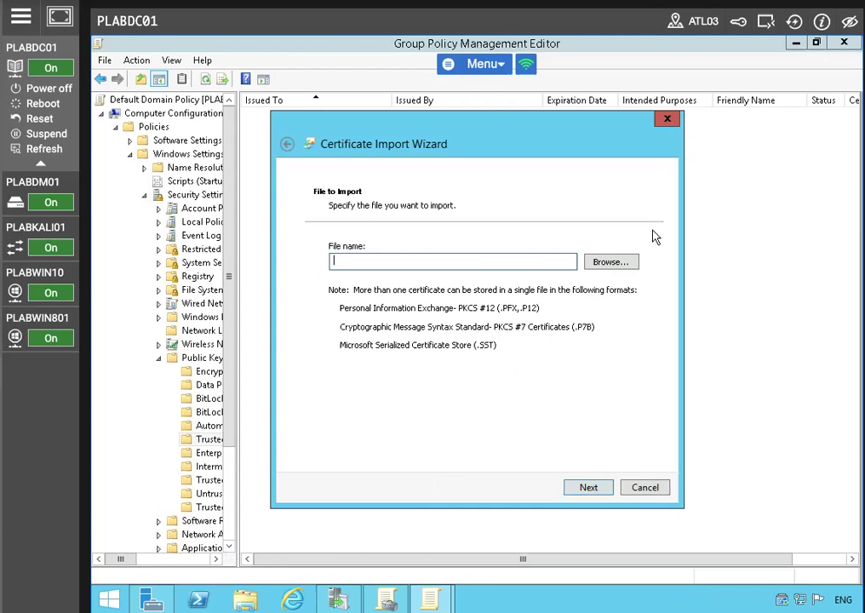
left_click(612, 263)
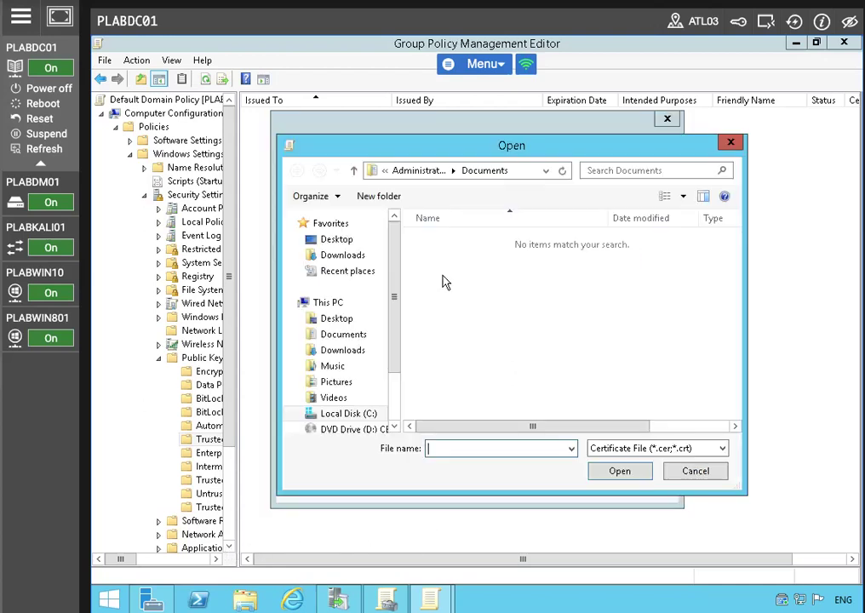
left_click(693, 470)
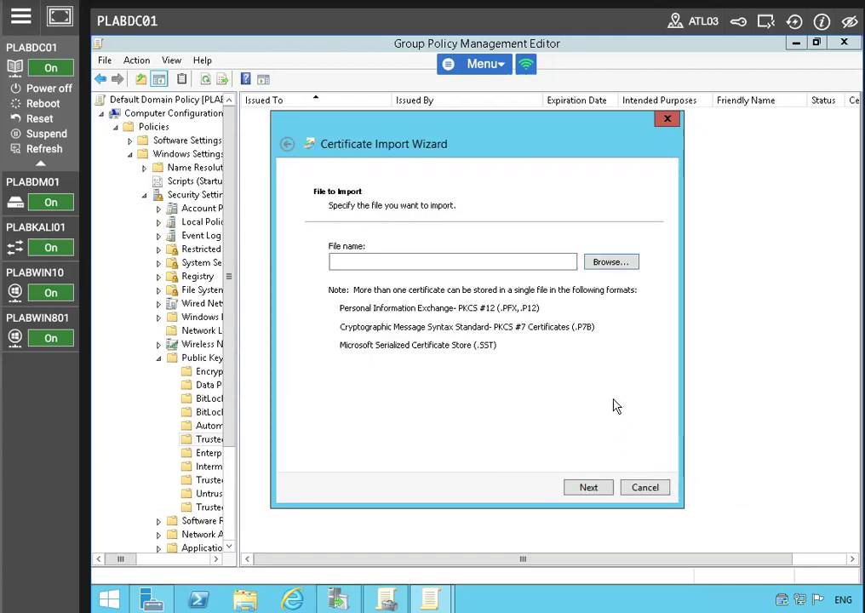
left_click(467, 260)
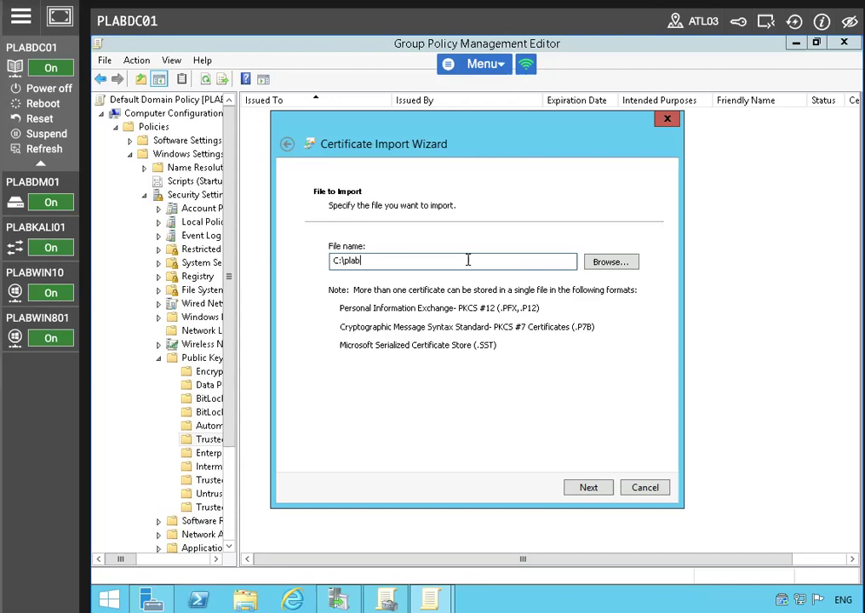
type("1.pfx")
left_click(588, 487)
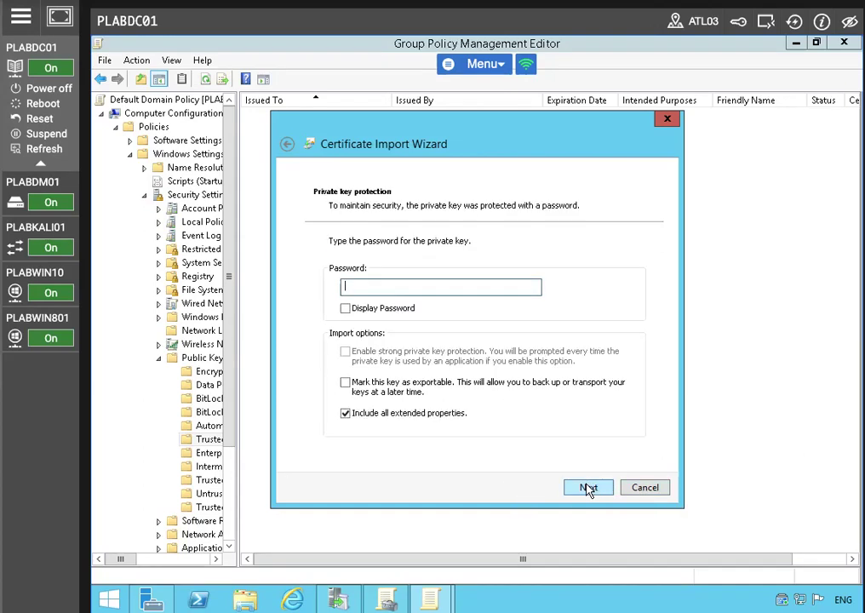
Step: Enter the key password, keep the Trusted Root store, and complete the import
type("Pass")
left_click(572, 486)
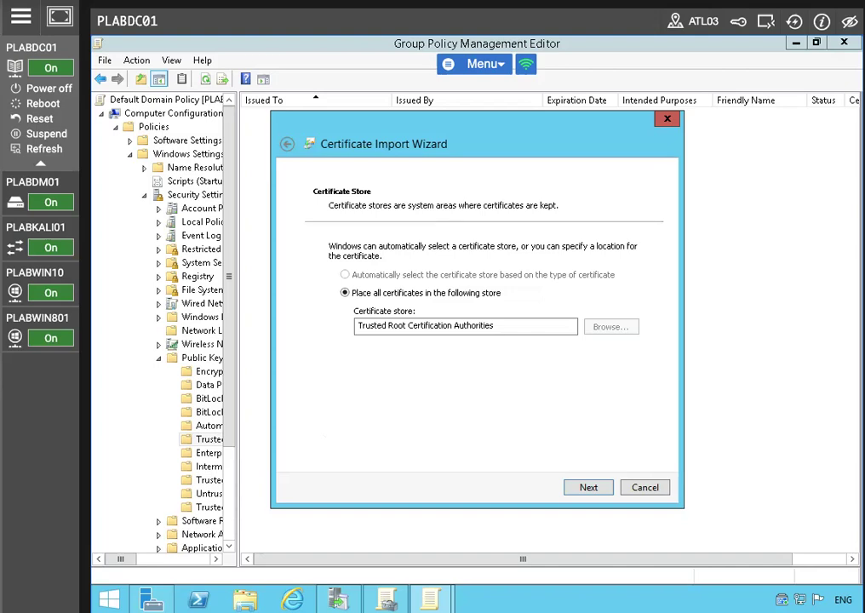
left_click(588, 488)
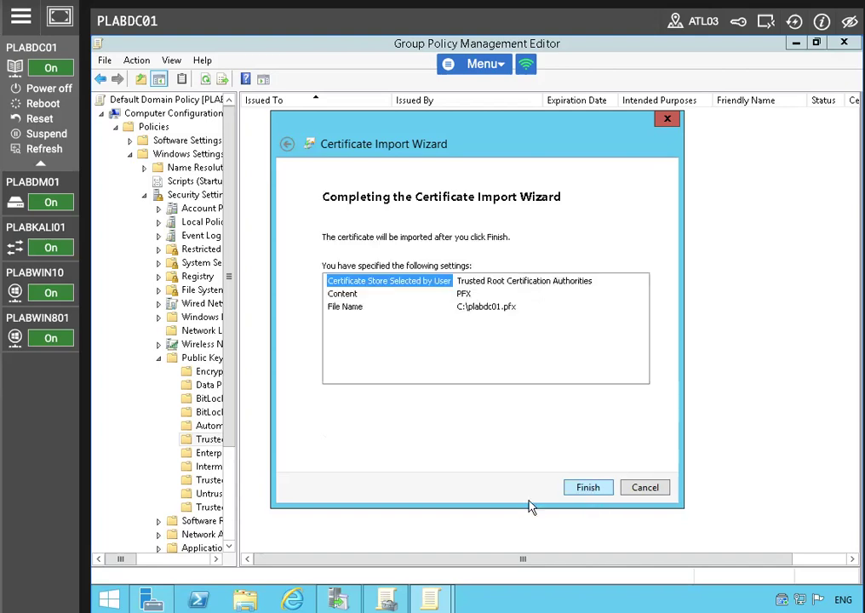
left_click(585, 491)
left_click(536, 374)
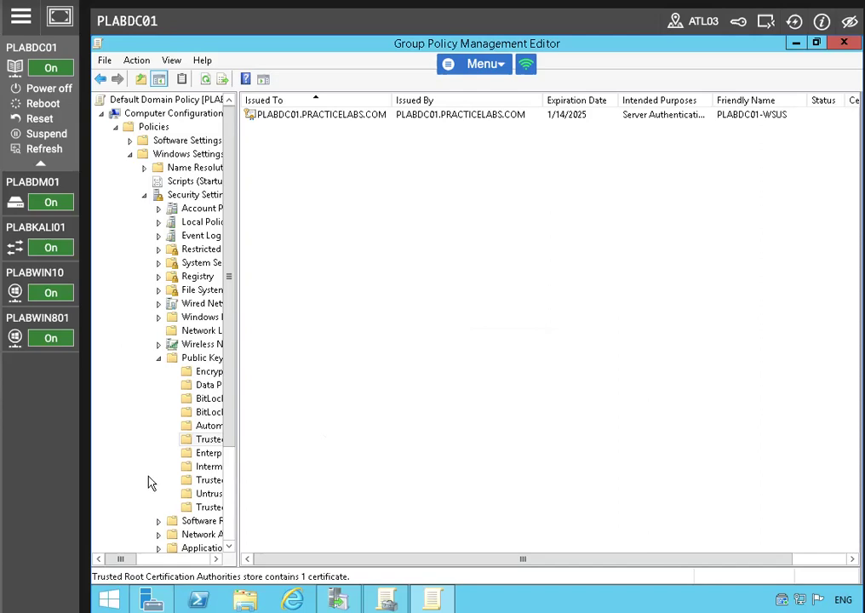
left_click(322, 114)
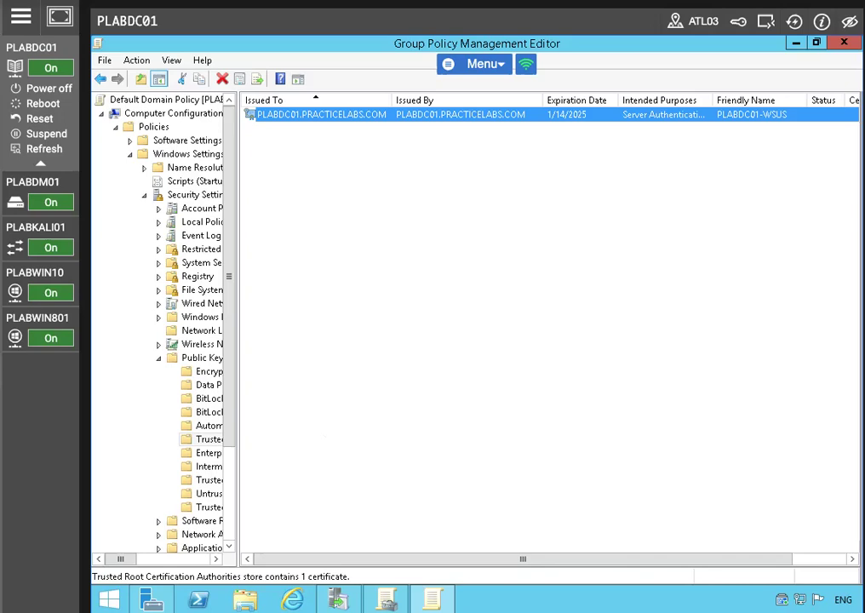
Step: Close both Group Policy consoles and launch Windows Server Update Services from Tools
left_click(842, 42)
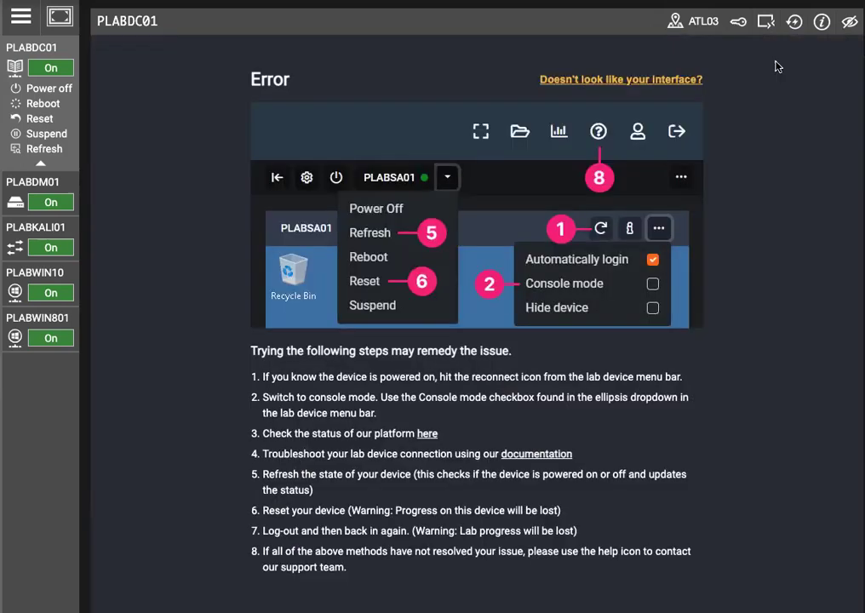
left_click(792, 26)
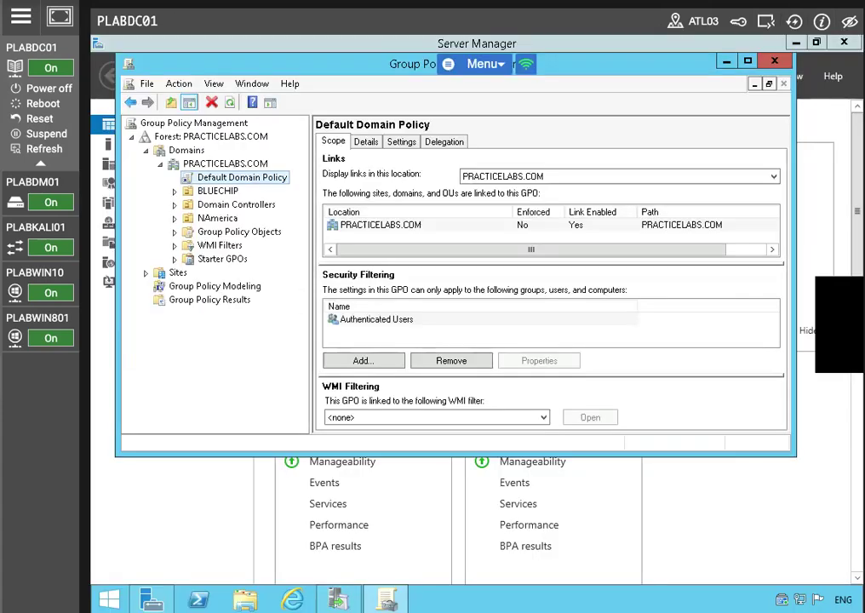
left_click(773, 60)
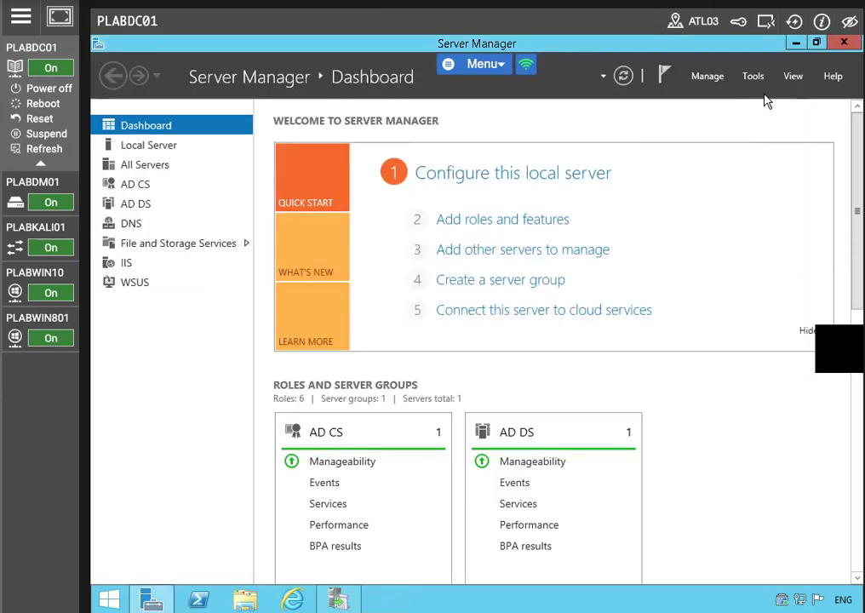
left_click(752, 76)
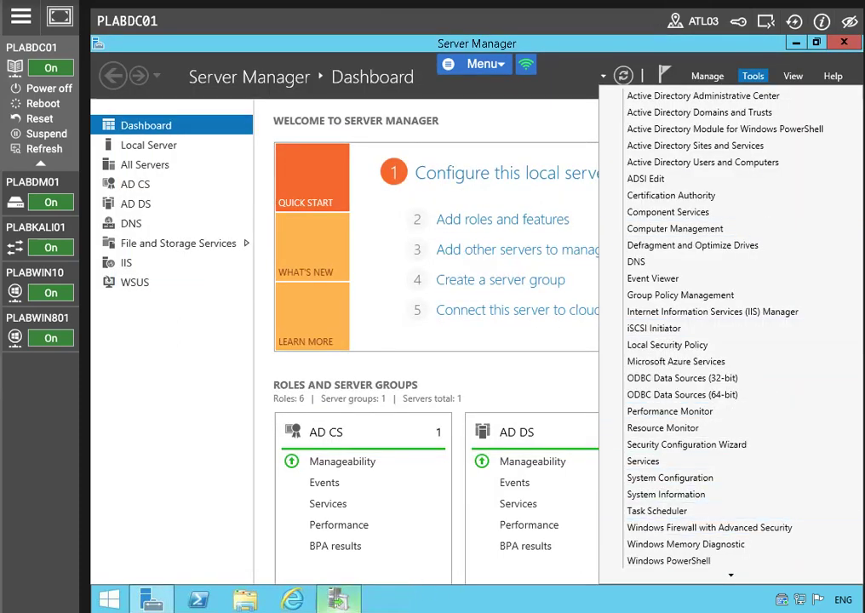
left_click(338, 600)
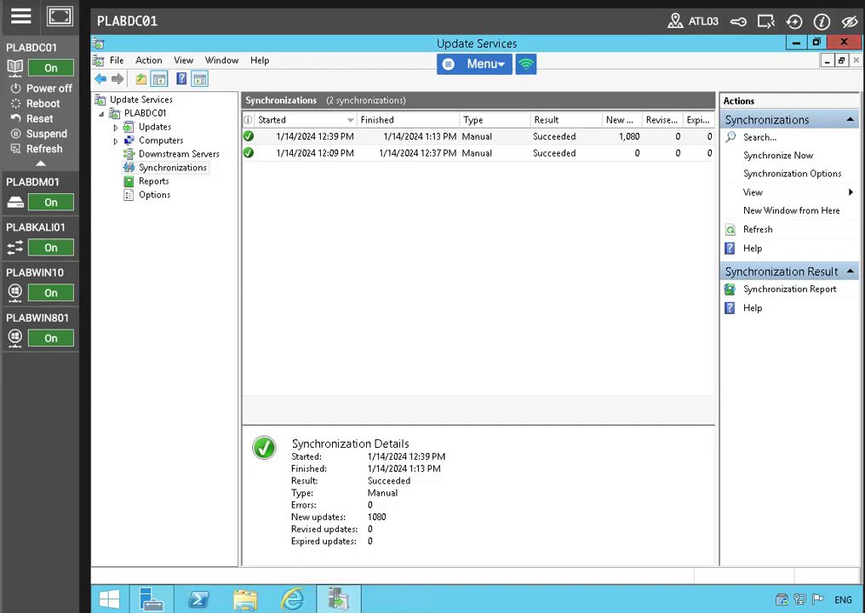
Step: Close the Update Services console and relaunch Windows Server Update Services from Tools
left_click(844, 42)
left_click(623, 76)
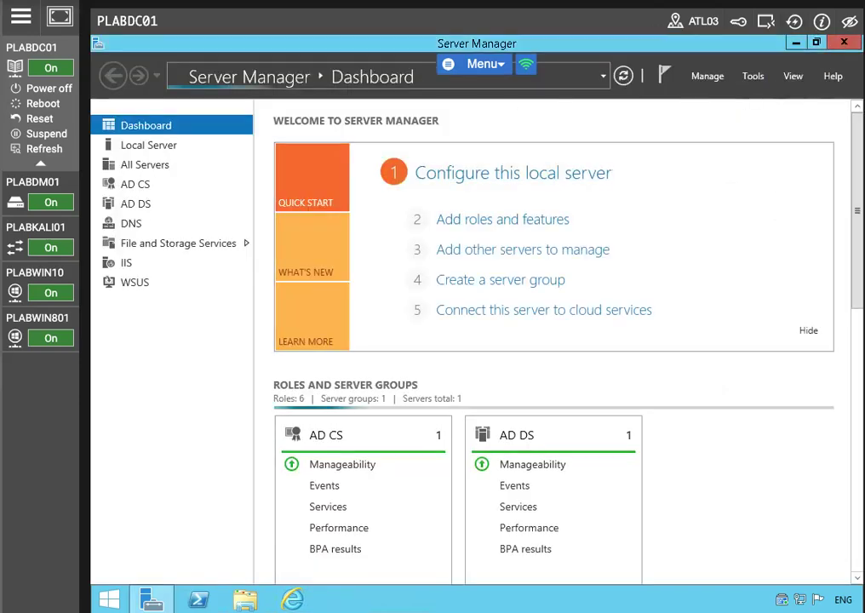
left_click(753, 77)
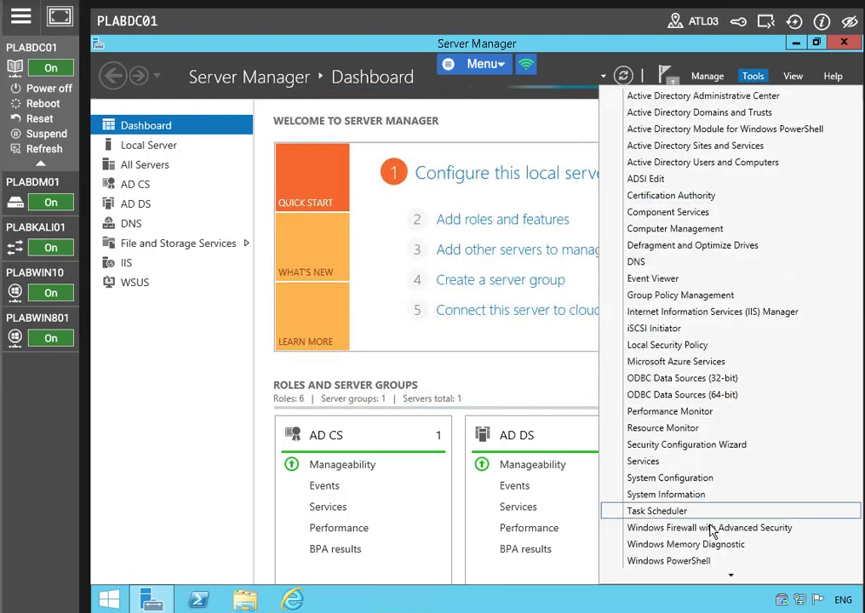
mouse_move(700, 575)
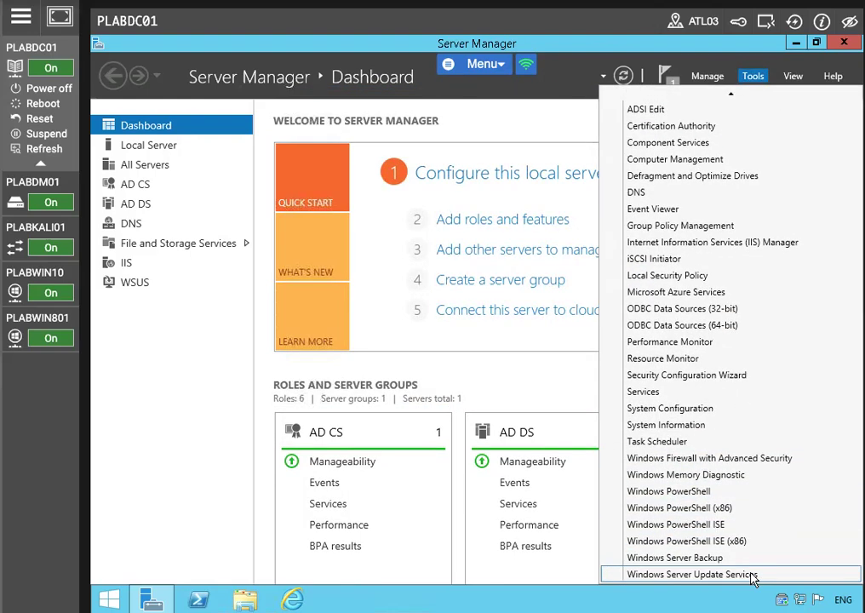
left_click(753, 574)
Step: Remove the unreachable PLABDC01 server from the console and confirm with Yes
mouse_move(24, 338)
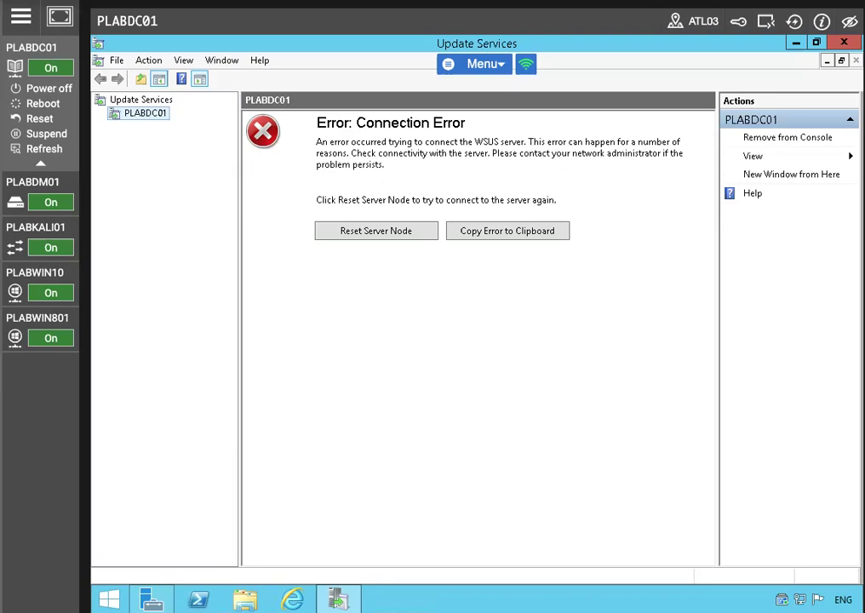
left_click(787, 137)
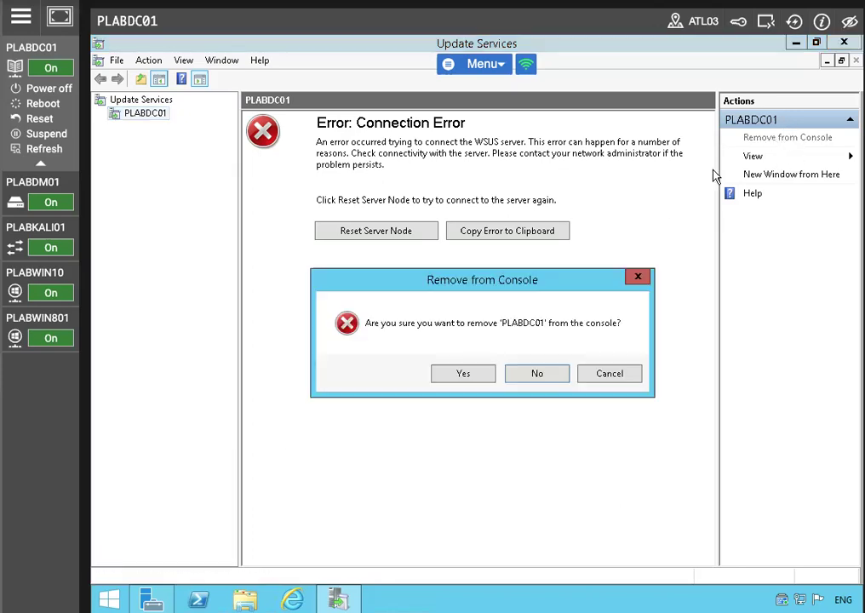
left_click(443, 372)
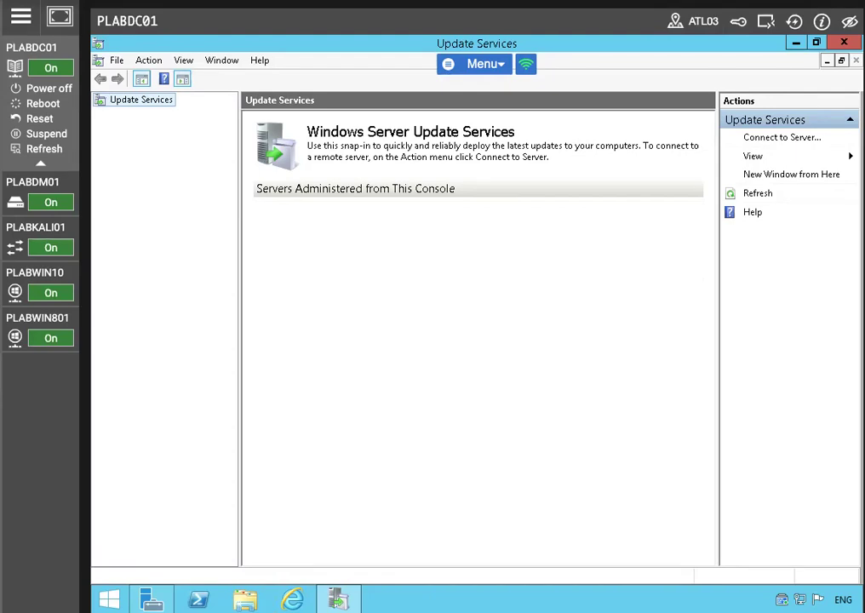
Step: Connect the console to PLABDC01.PRACTICELABS.COM using SSL port 8531 and show its overview
left_click(779, 139)
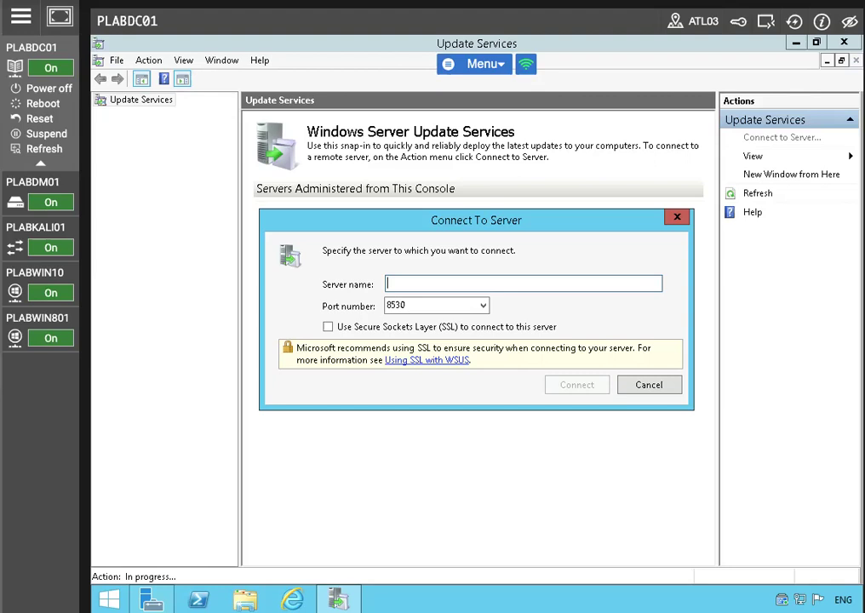
type("PLA")
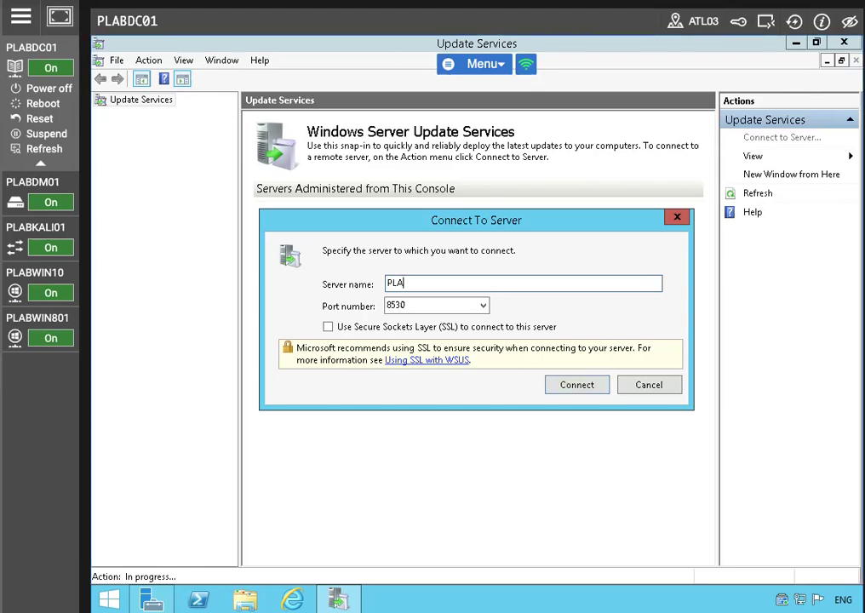
type("BDC01.PR")
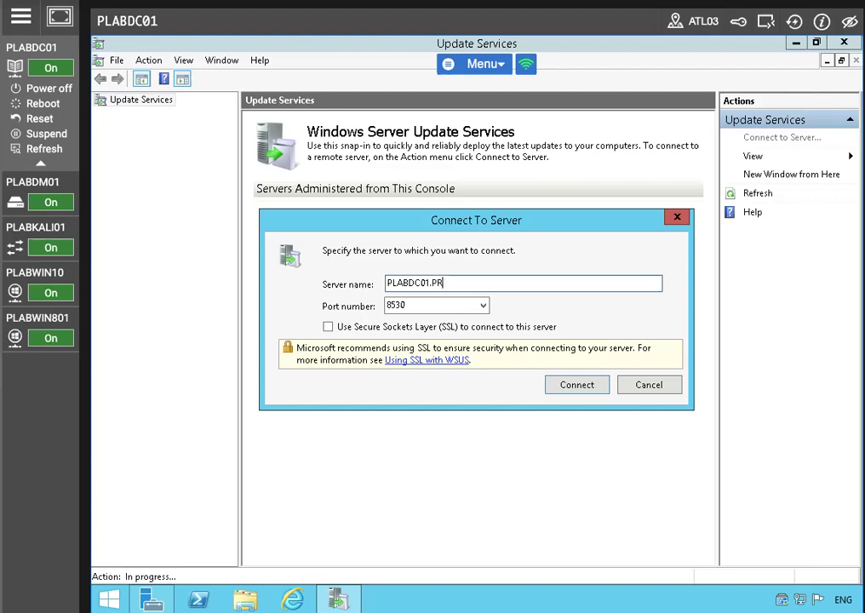
type("ACTICELABS.COM")
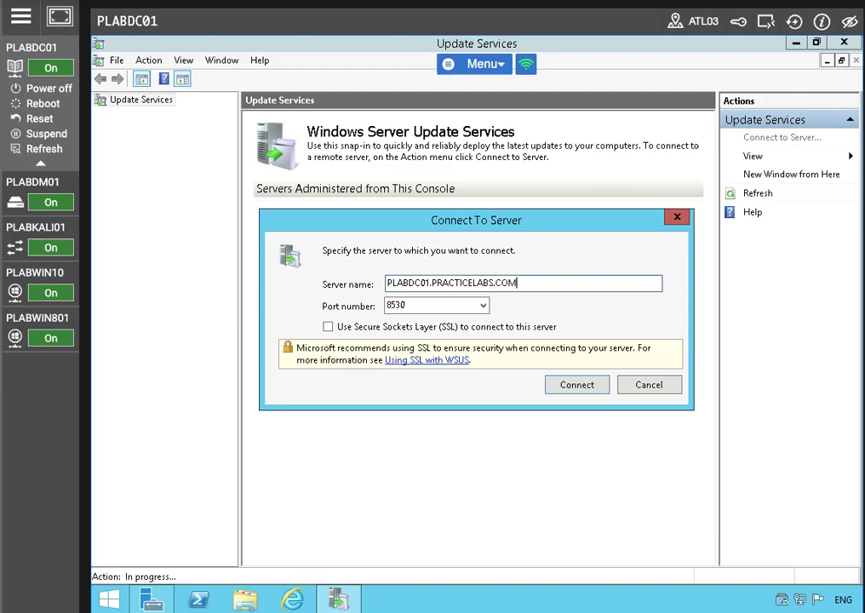
left_click(482, 304)
left_click(438, 342)
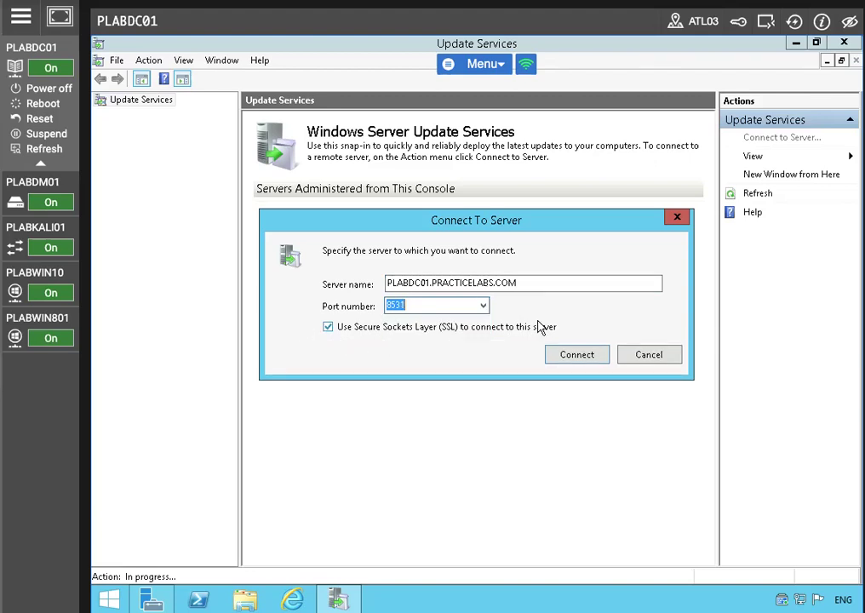
left_click(565, 357)
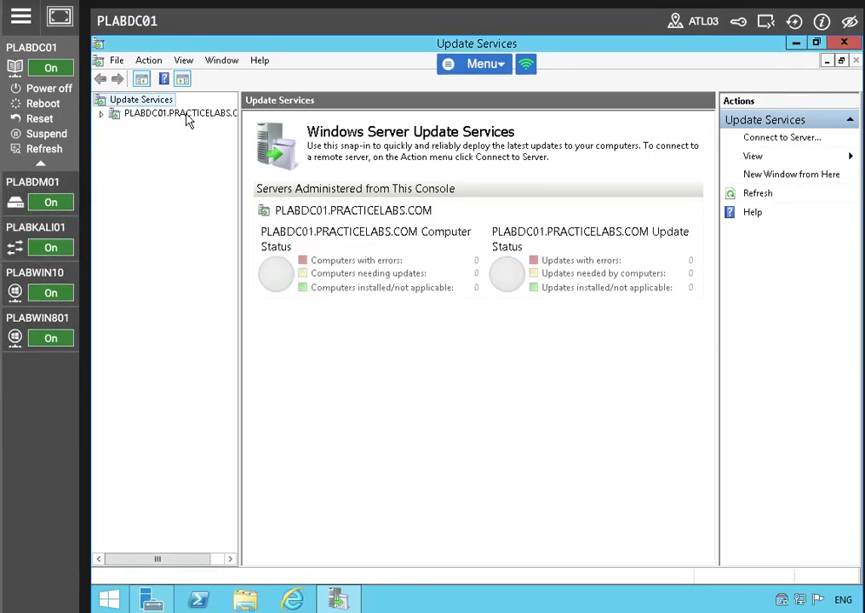
left_click(128, 113)
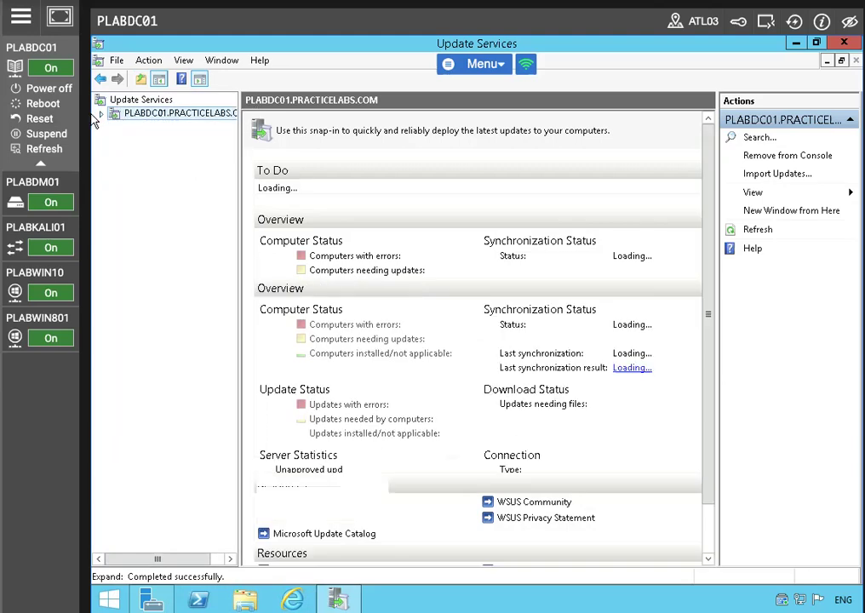
Step: Under Computers > All Computers, add a computer group named 'Engineering' and view it
left_click(101, 113)
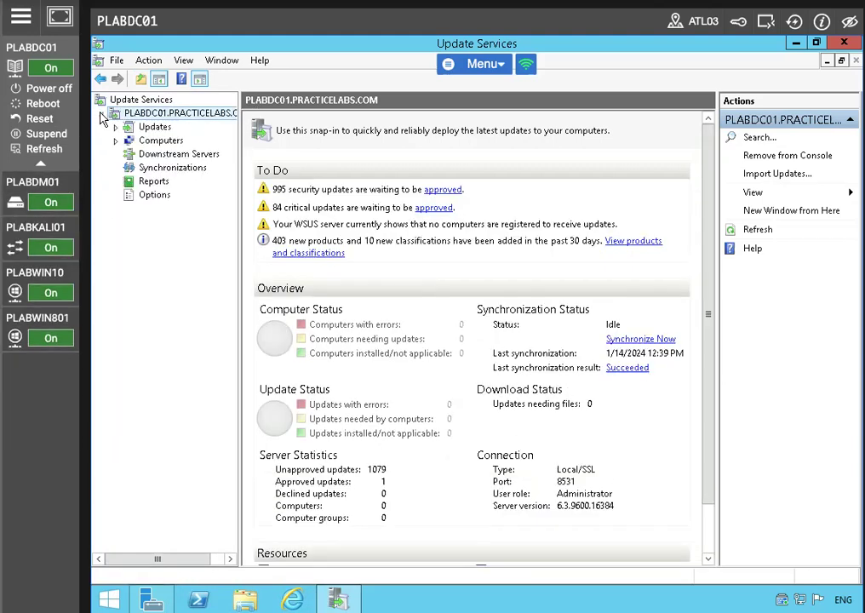
left_click(142, 141)
left_click(116, 141)
left_click(153, 154)
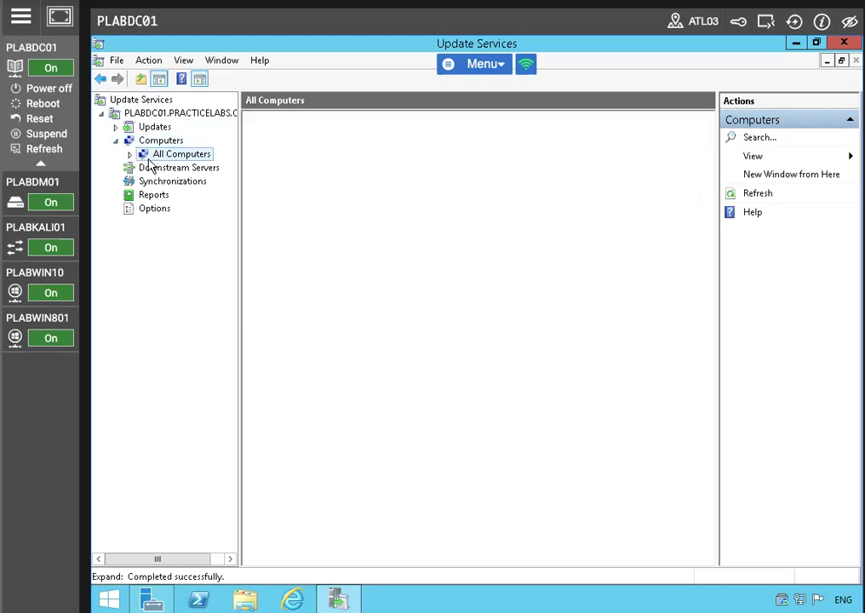
left_click(130, 156)
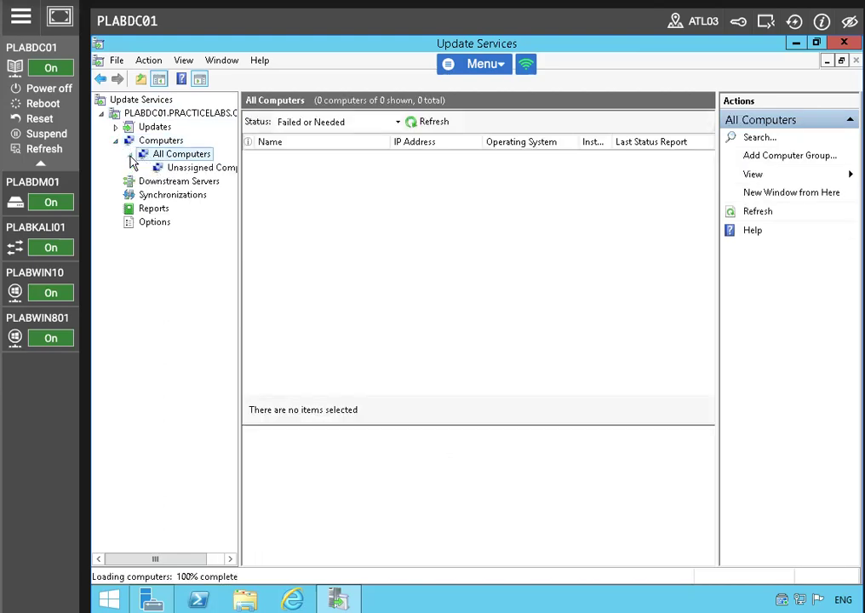
right_click(189, 155)
left_click(229, 179)
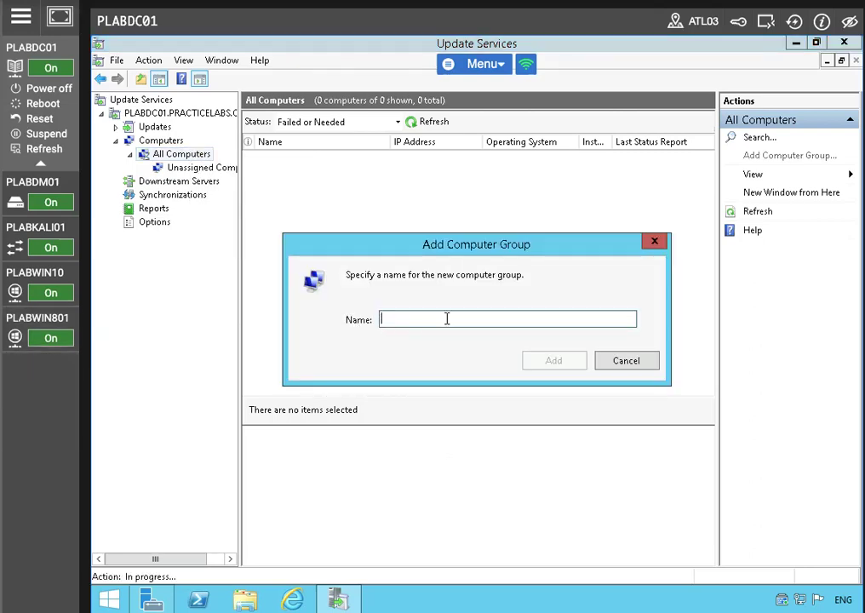
type("Engi")
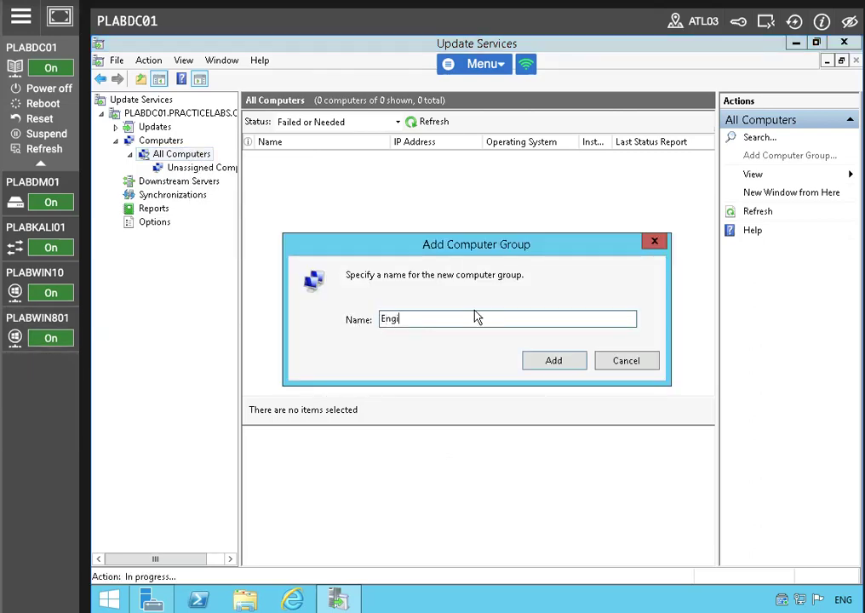
type("neering")
left_click(555, 360)
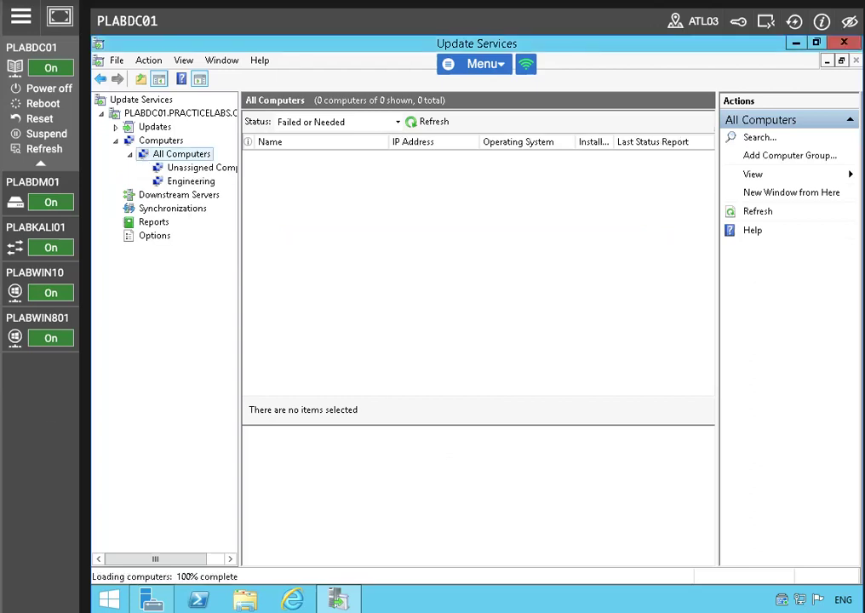
left_click(173, 181)
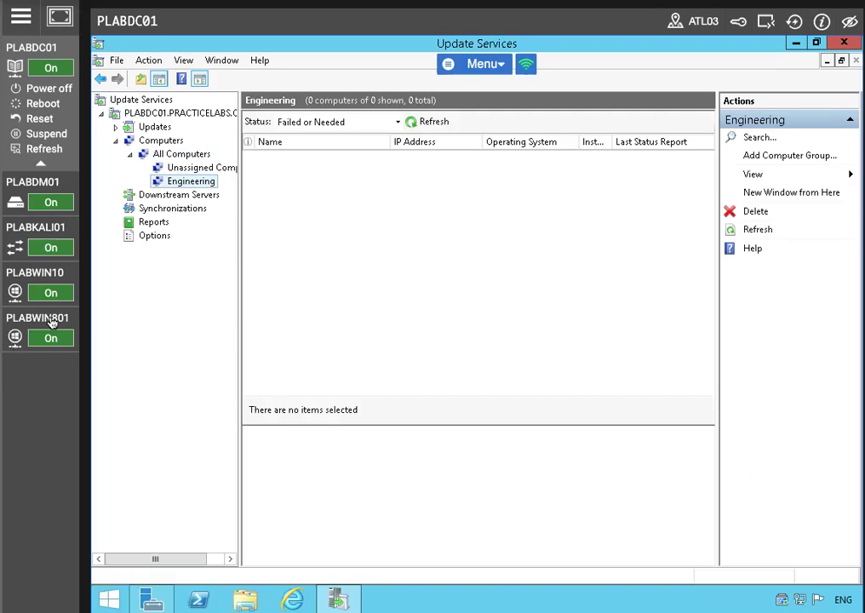
Step: In Options > Computers, choose 'Use Group Policy or registry settings on computers' and apply
left_click(160, 235)
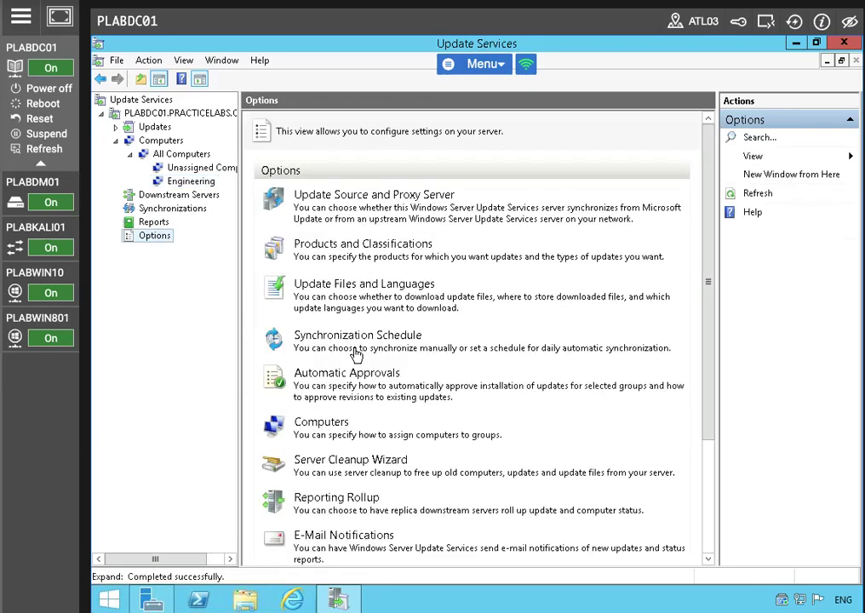
left_click(329, 419)
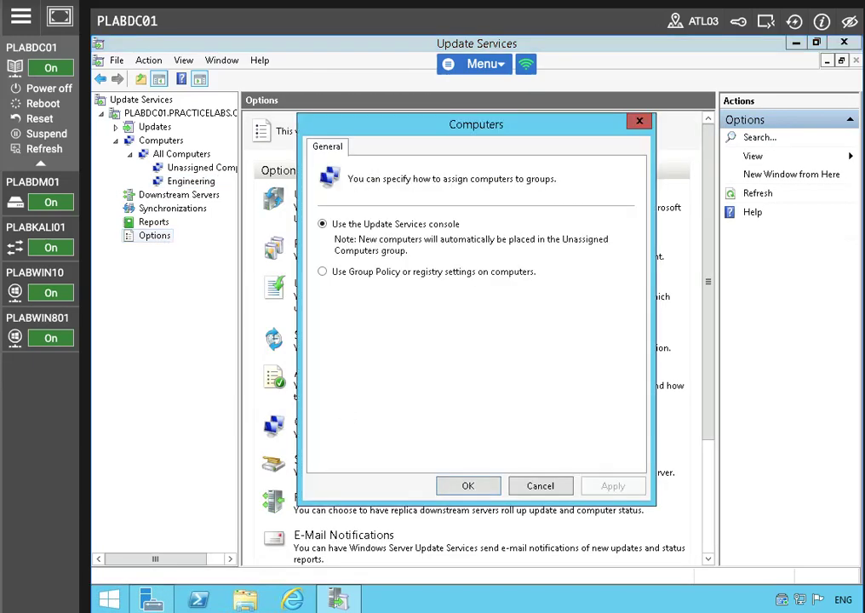
left_click(332, 274)
left_click(620, 490)
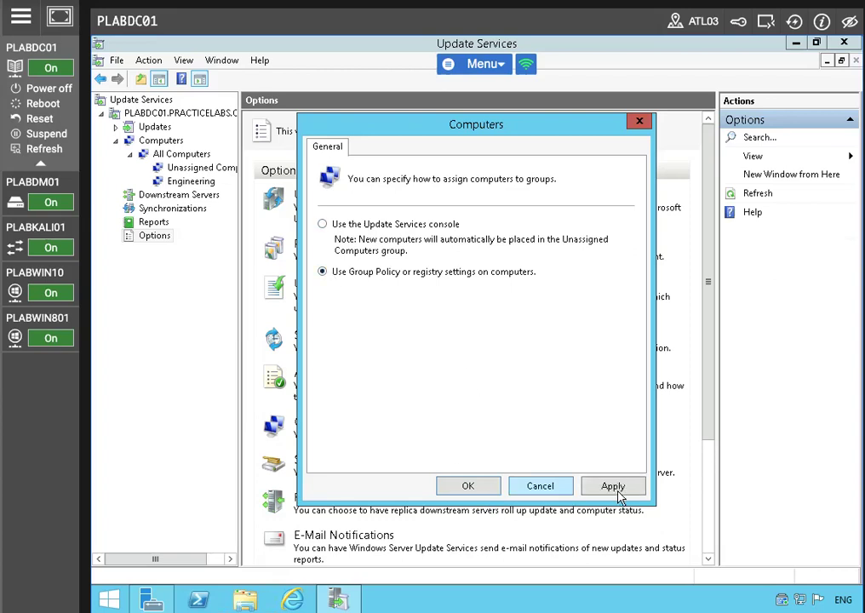
left_click(465, 487)
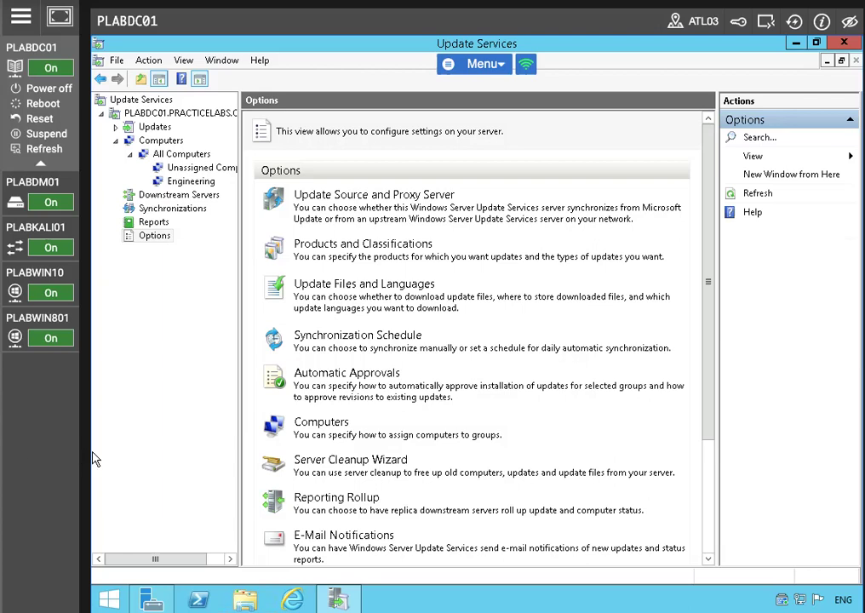
left_click(179, 119)
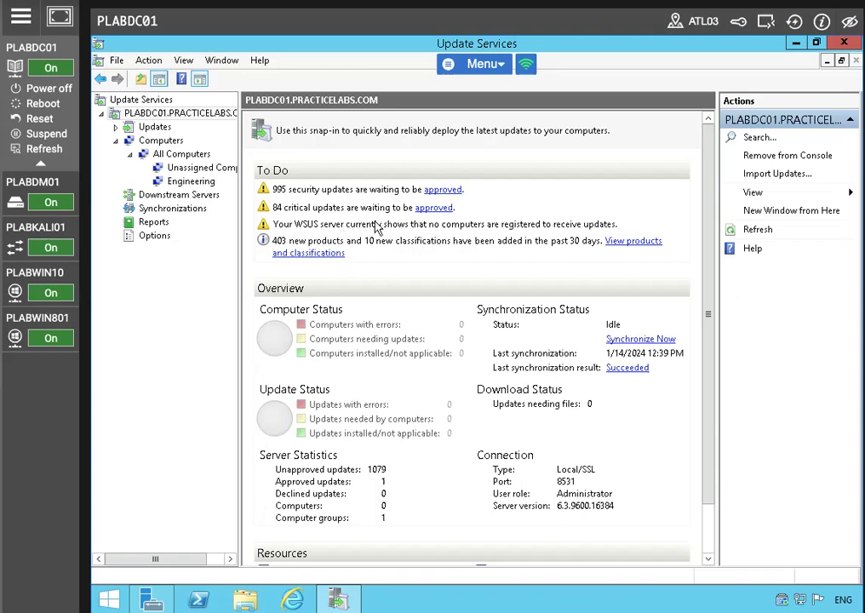
Step: Browse the unapproved Security Updates list and jump to the newest entry, KB5022346
left_click(441, 190)
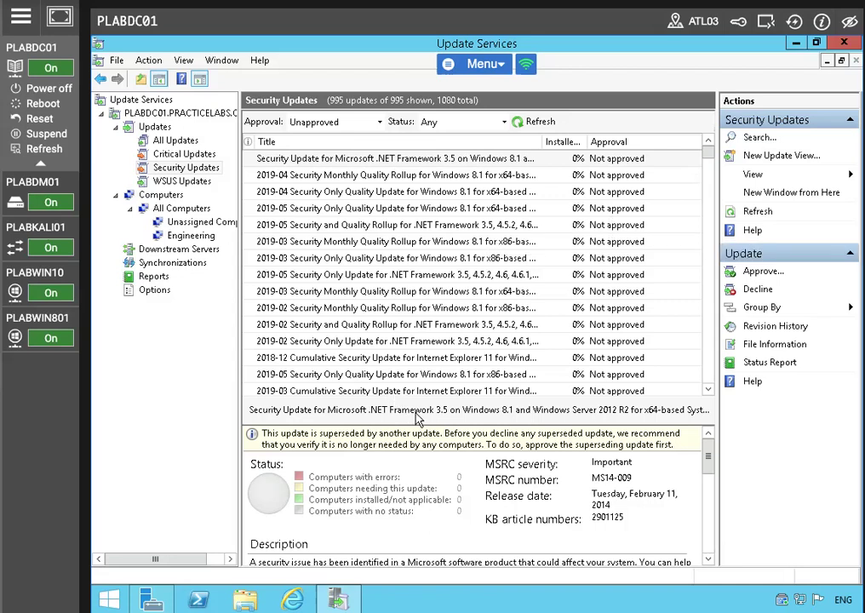
left_click(440, 376)
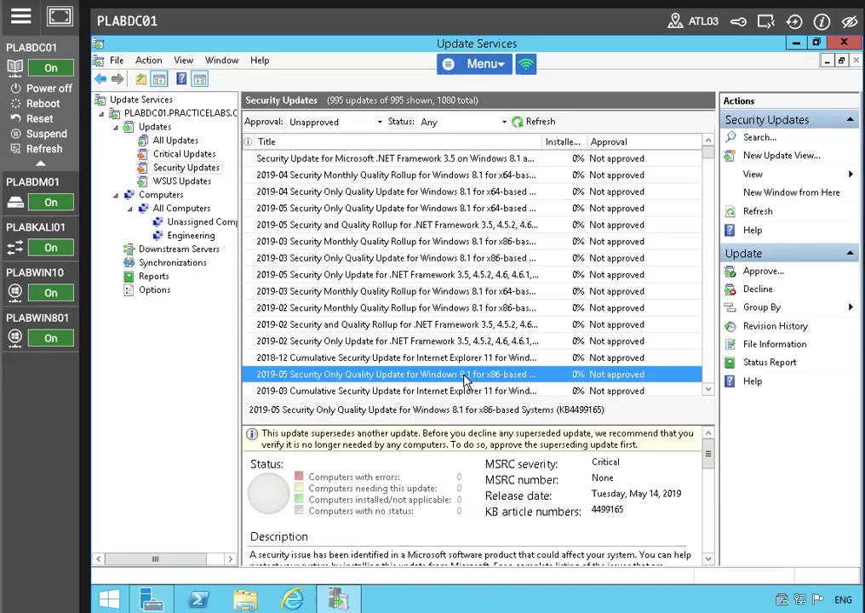
left_click(487, 245)
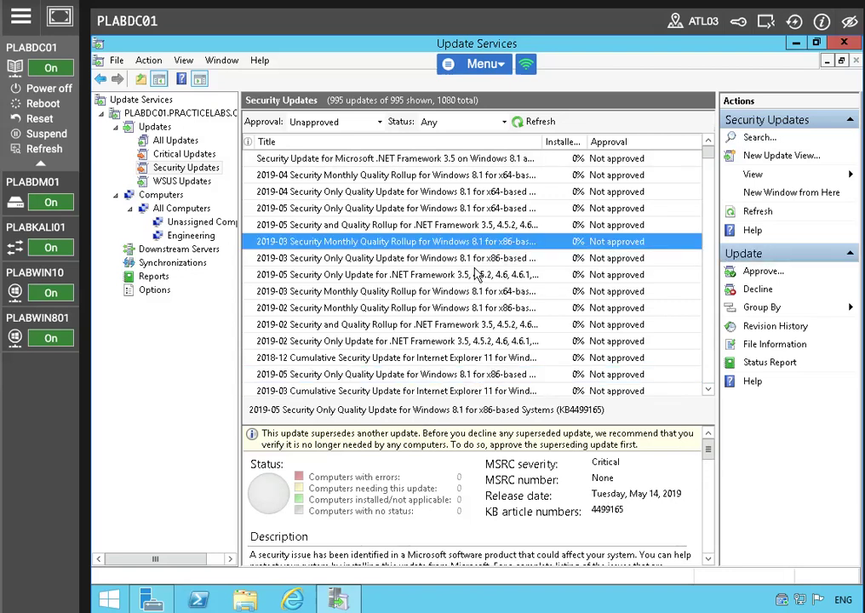
key("Home")
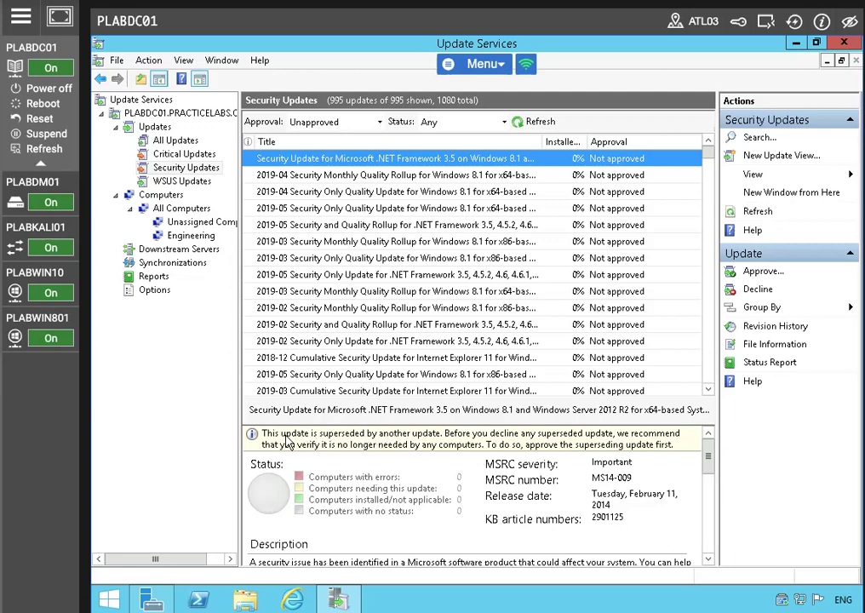
scroll(452, 339, "down", 5)
left_click(452, 339)
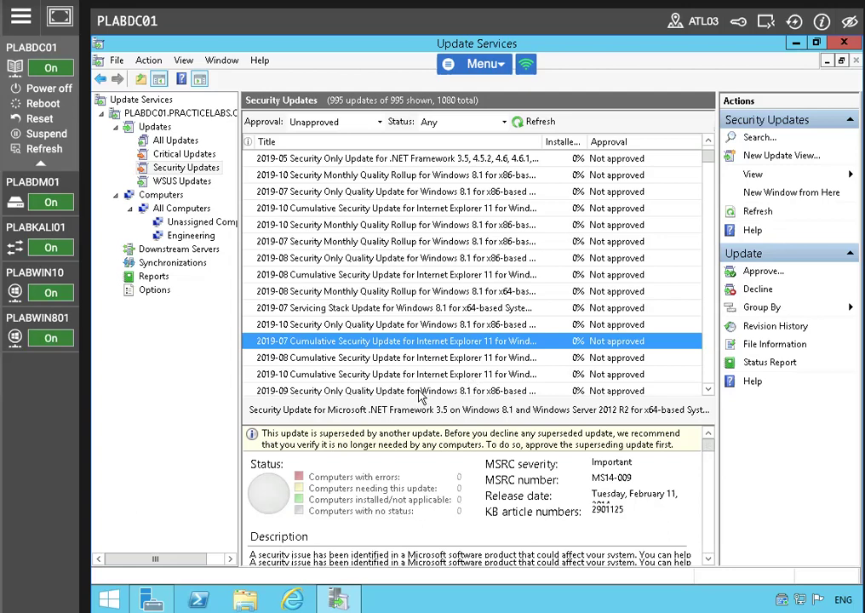
left_click(707, 389)
left_click(707, 389)
left_click_drag(709, 156, 696, 218)
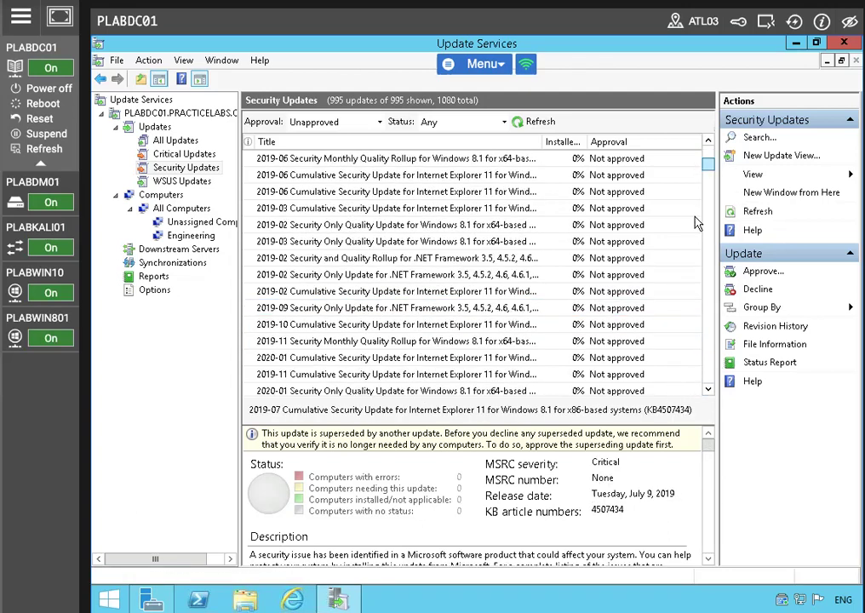
left_click(428, 277)
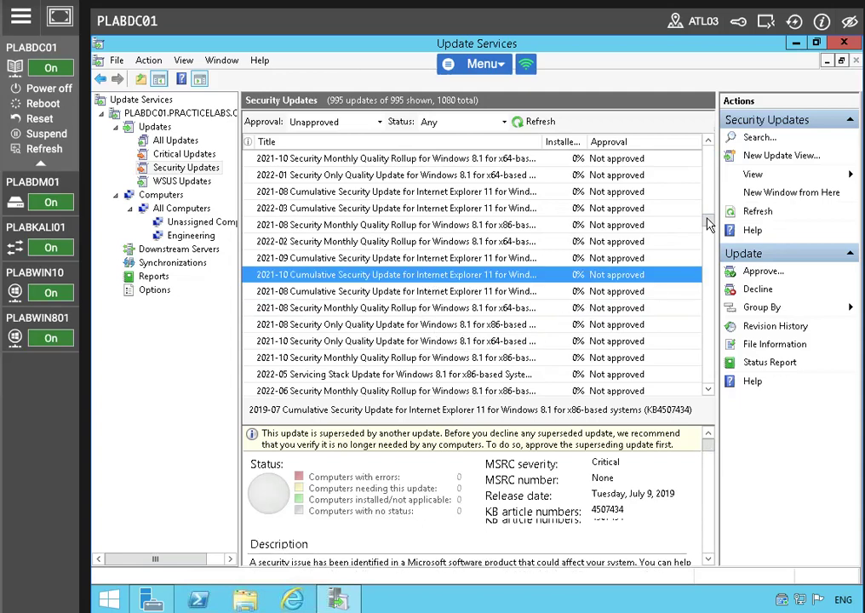
left_click(702, 277)
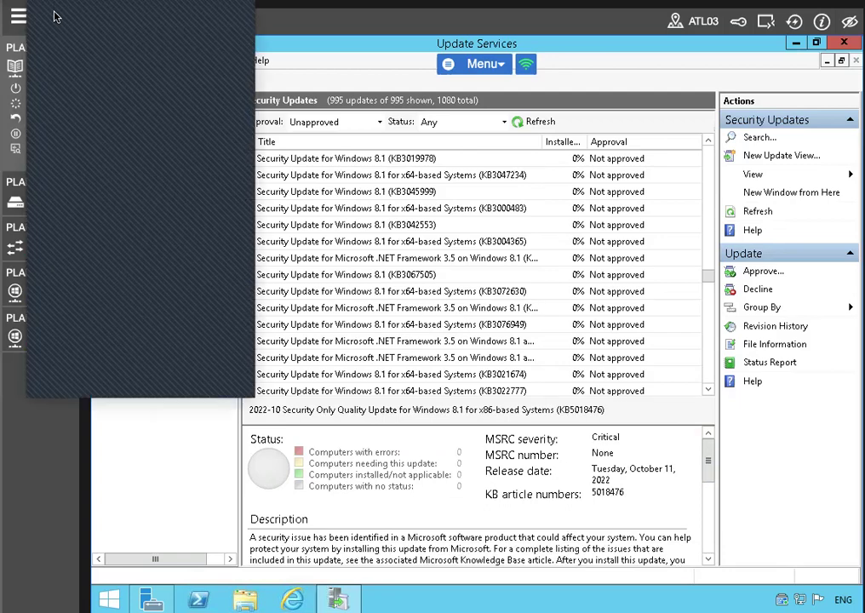
key("End")
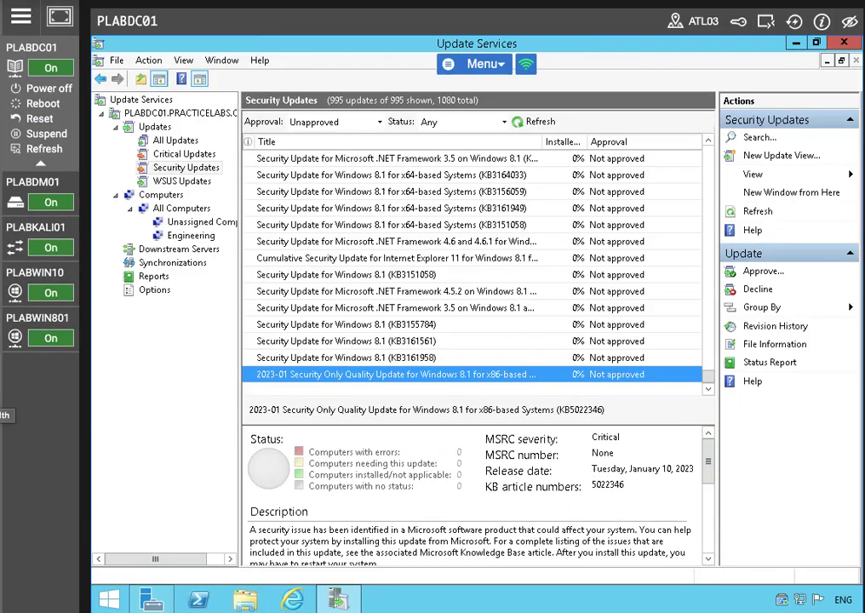
Step: Open Approve Updates for KB5022346 and set Engineering and All Computers to Approved for Install
right_click(342, 375)
left_click(402, 385)
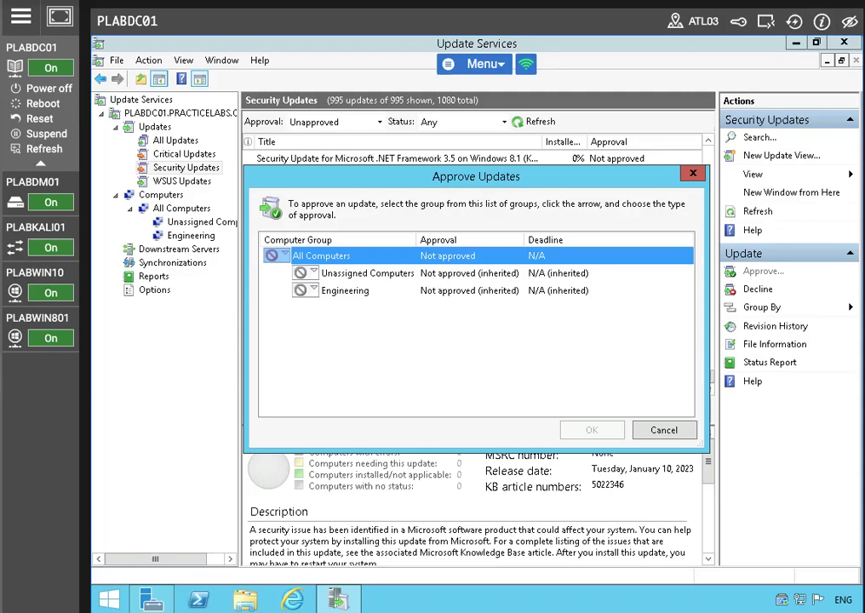
left_click(314, 290)
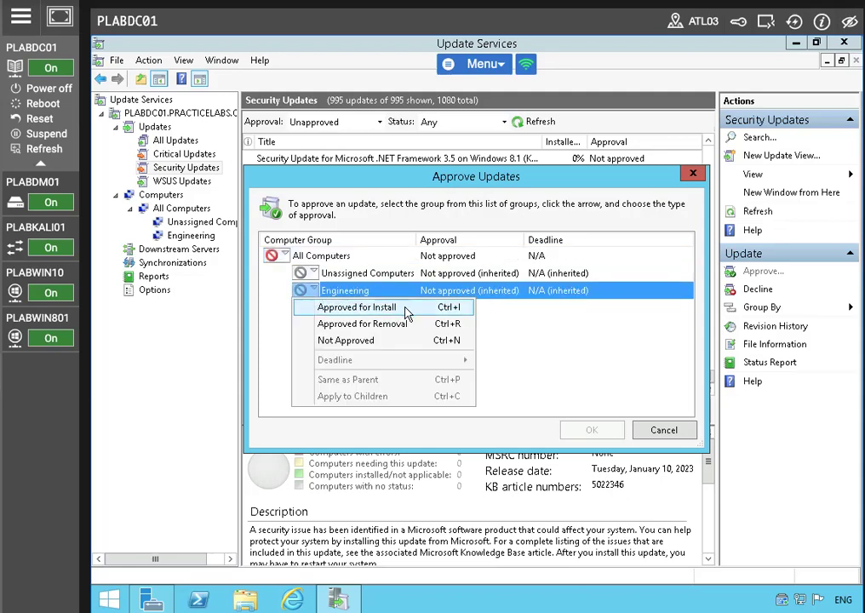
left_click(358, 307)
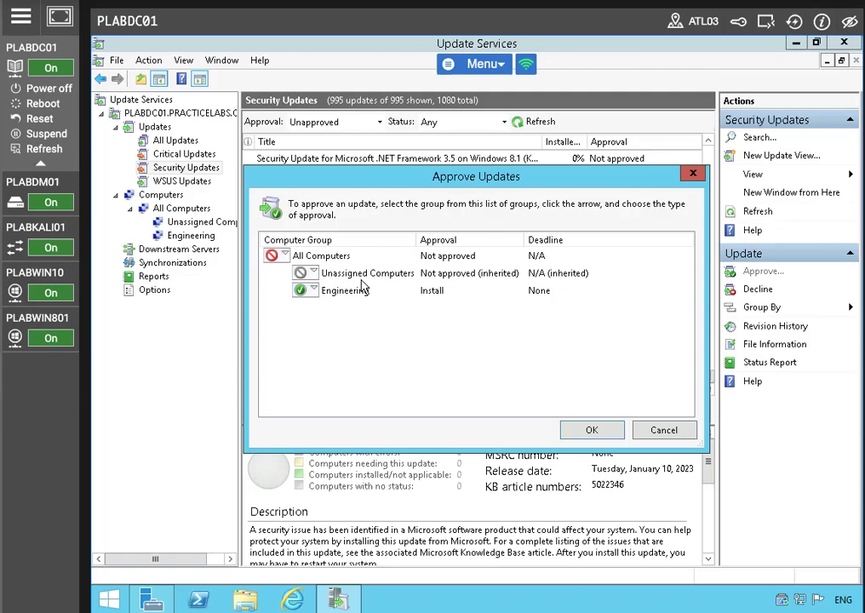
left_click(283, 256)
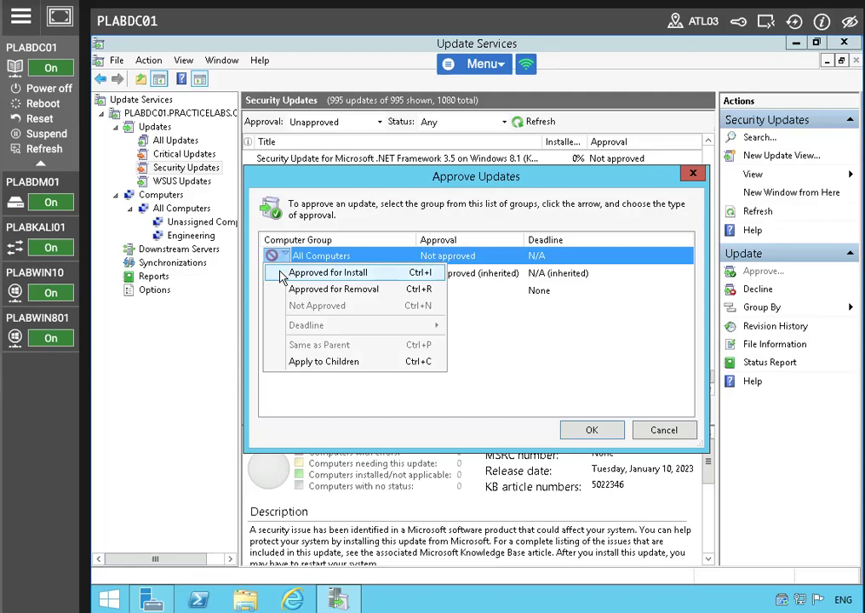
left_click(328, 272)
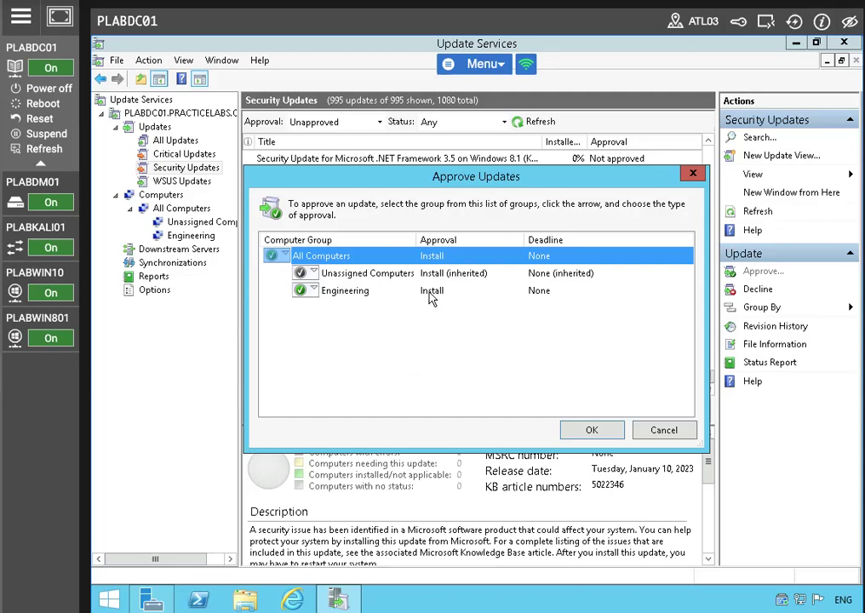
Step: Switch All Computers back to Not Approved, keeping only Engineering approved, and apply
left_click(344, 290)
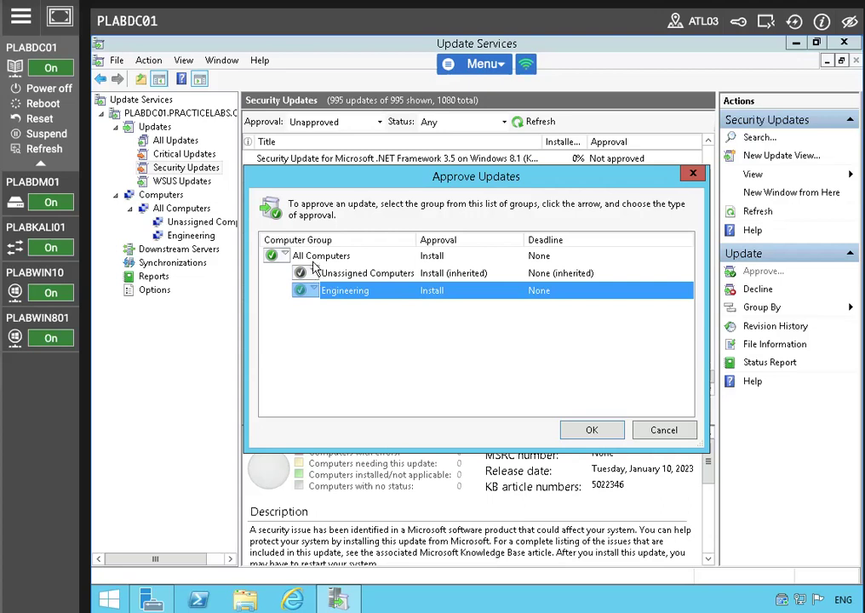
left_click(284, 255)
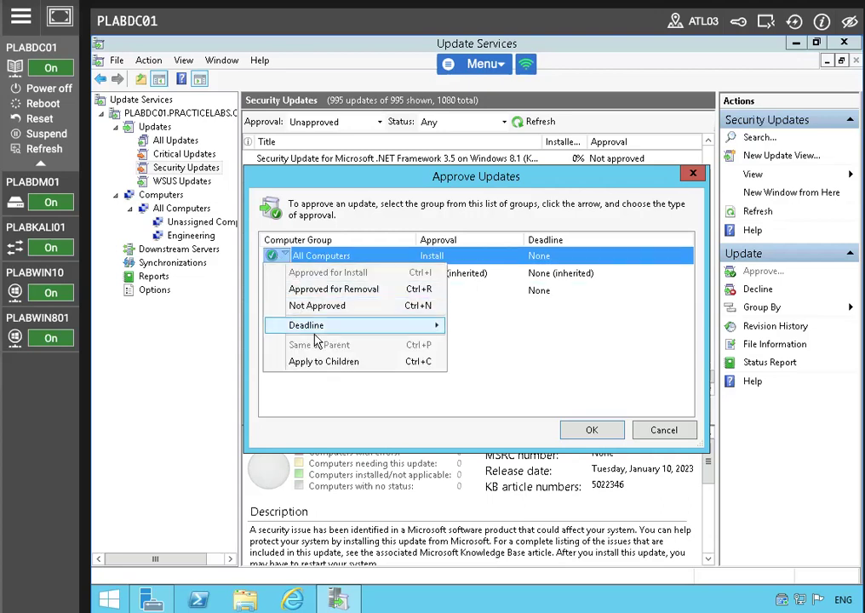
left_click(317, 306)
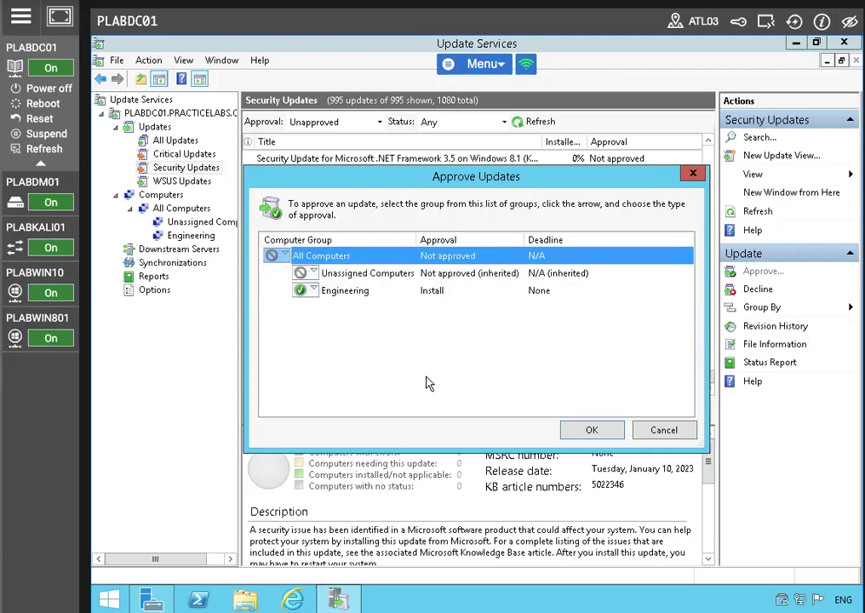
left_click(438, 333)
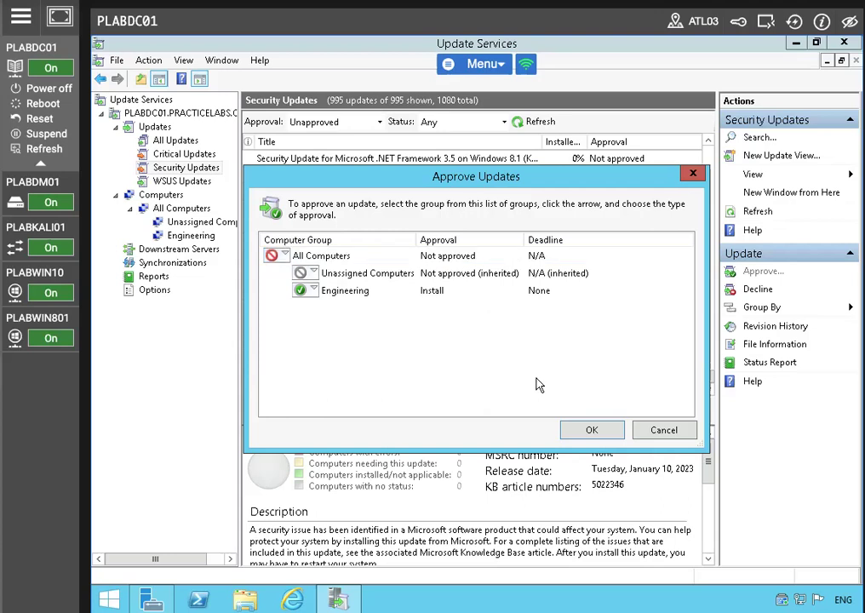
left_click(589, 429)
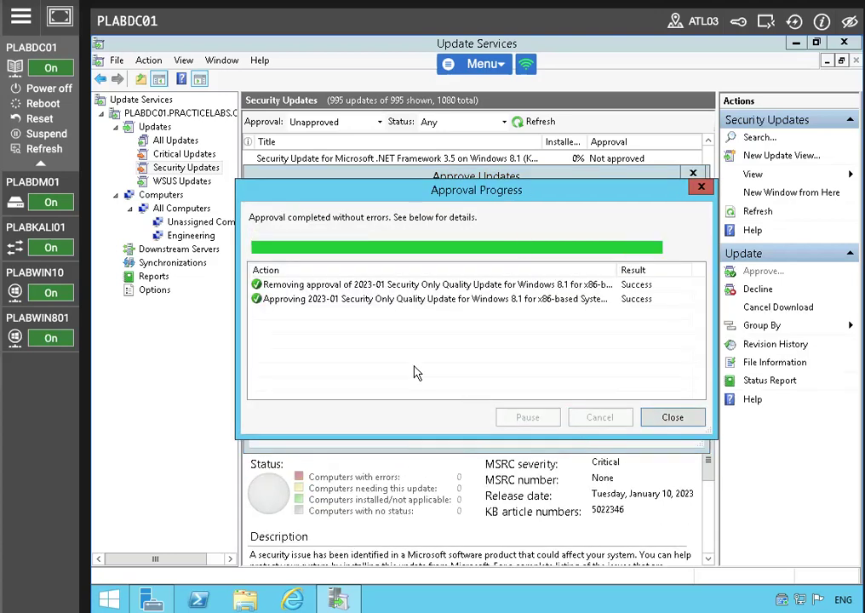
left_click(665, 417)
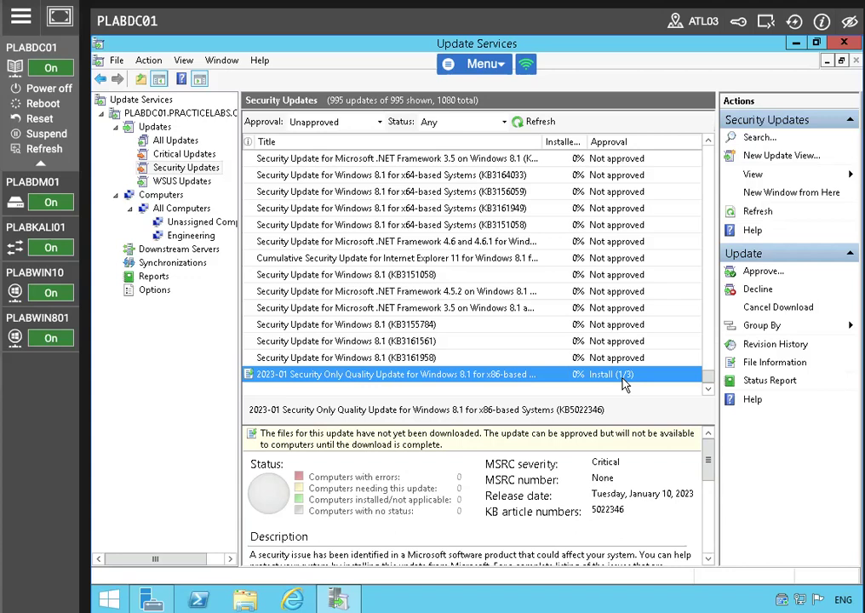
left_click(525, 357)
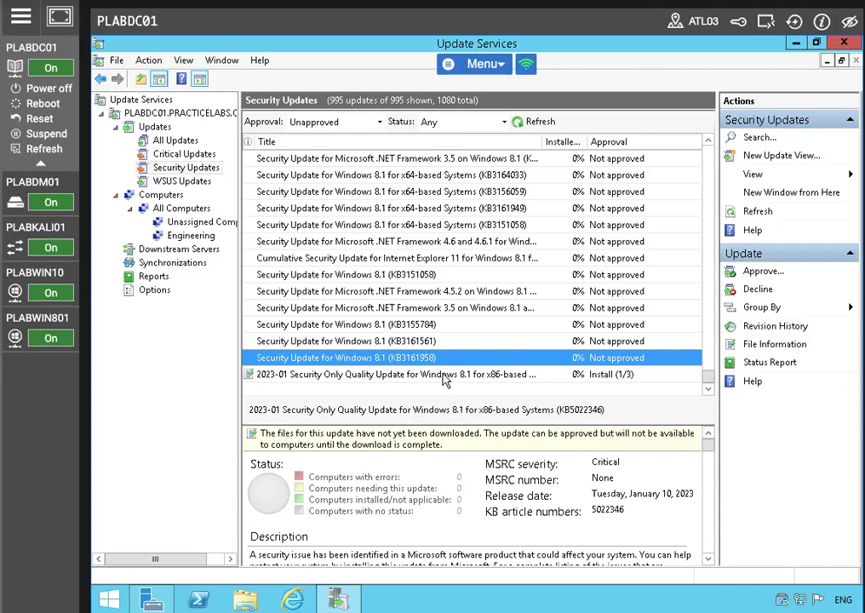
Step: Reopen approval for the 2023-01 update, cancel without changes, and select KB3161958
right_click(443, 375)
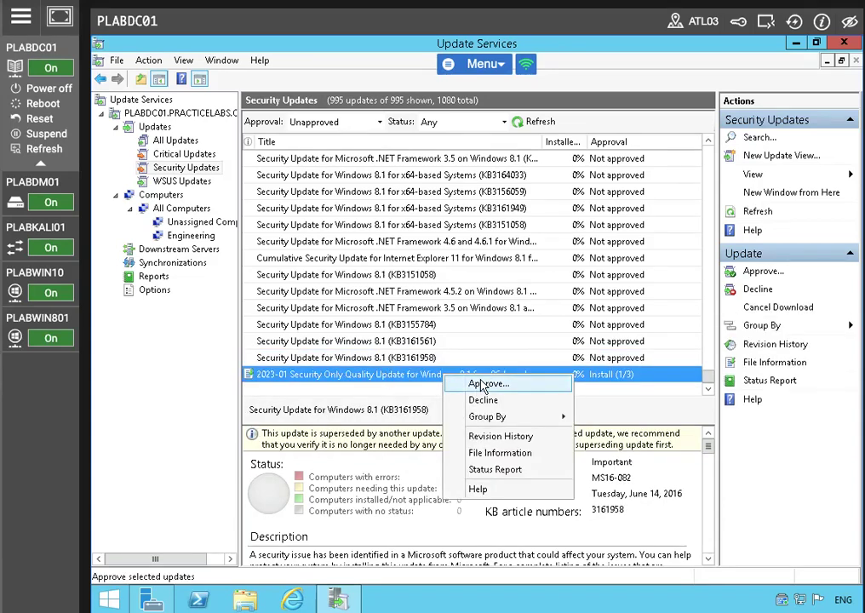
left_click(483, 384)
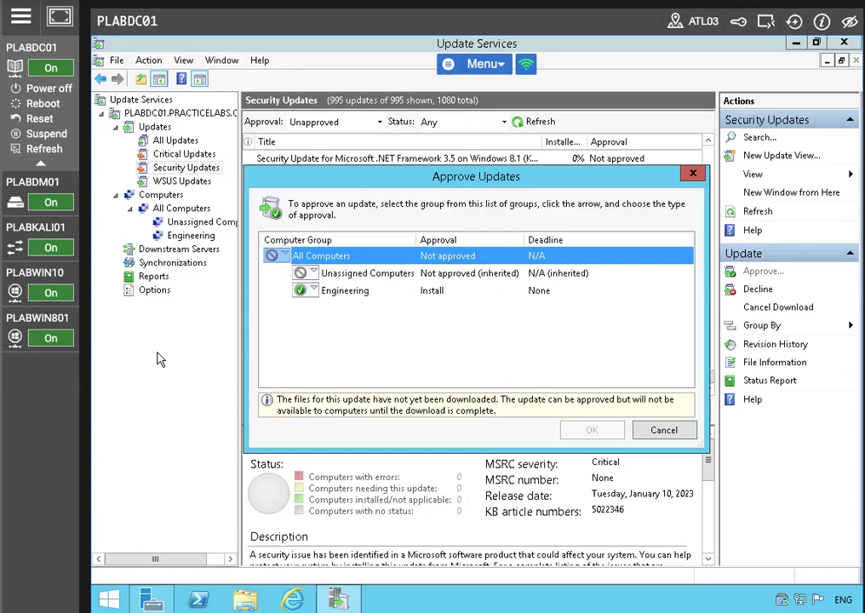
left_click(670, 436)
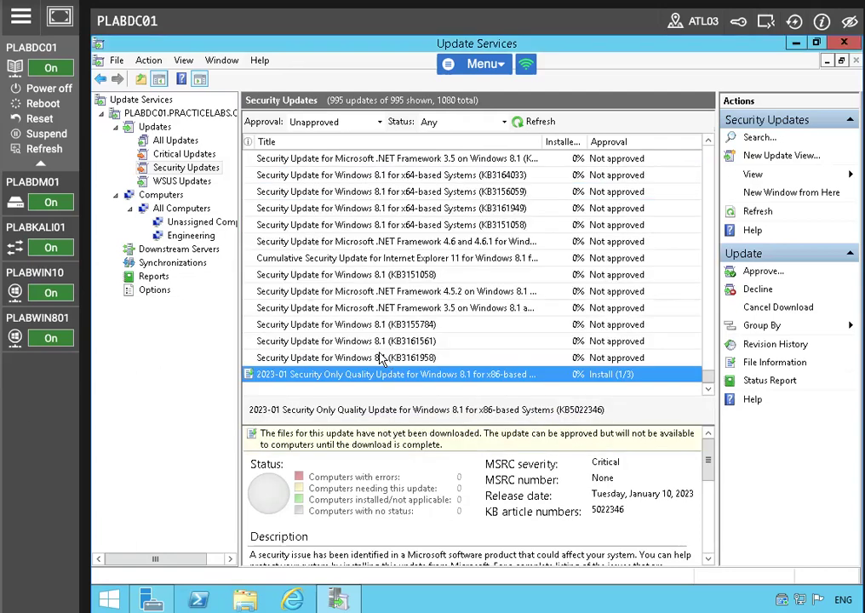
left_click(371, 359)
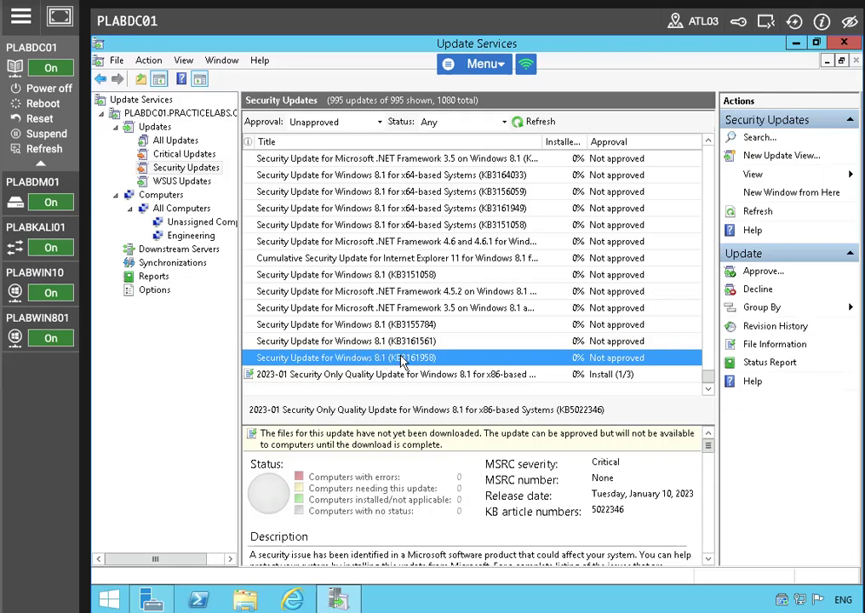
Step: Approve Security Update KB3161958 for install on the Engineering group
right_click(409, 364)
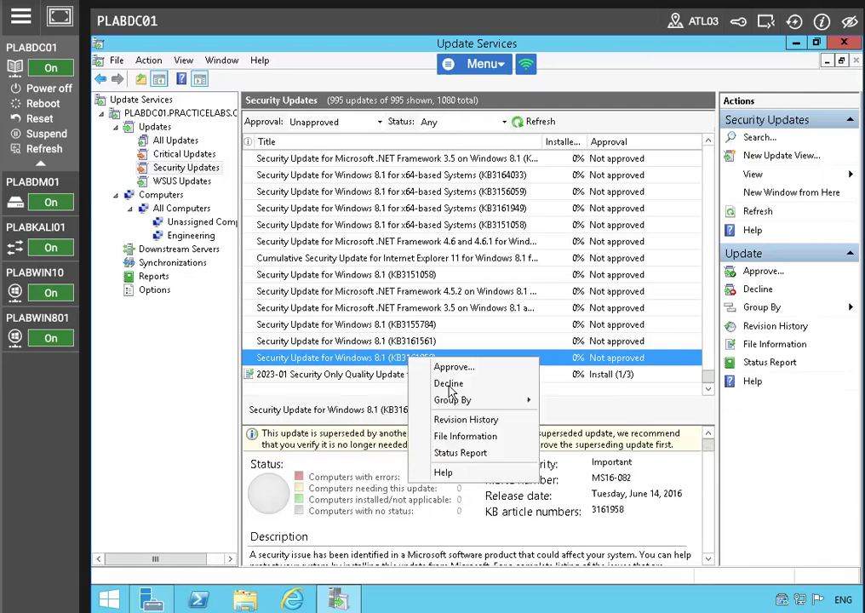
left_click(480, 371)
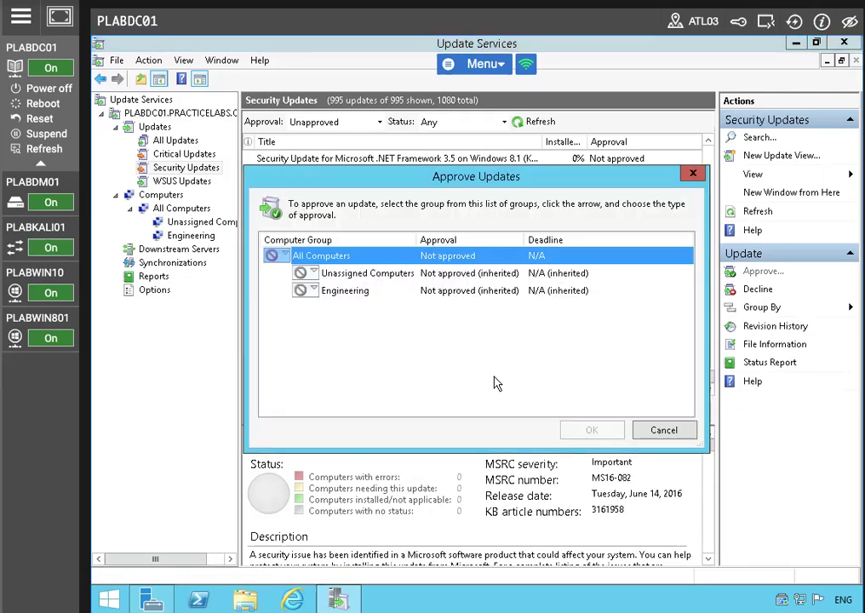
left_click(308, 290)
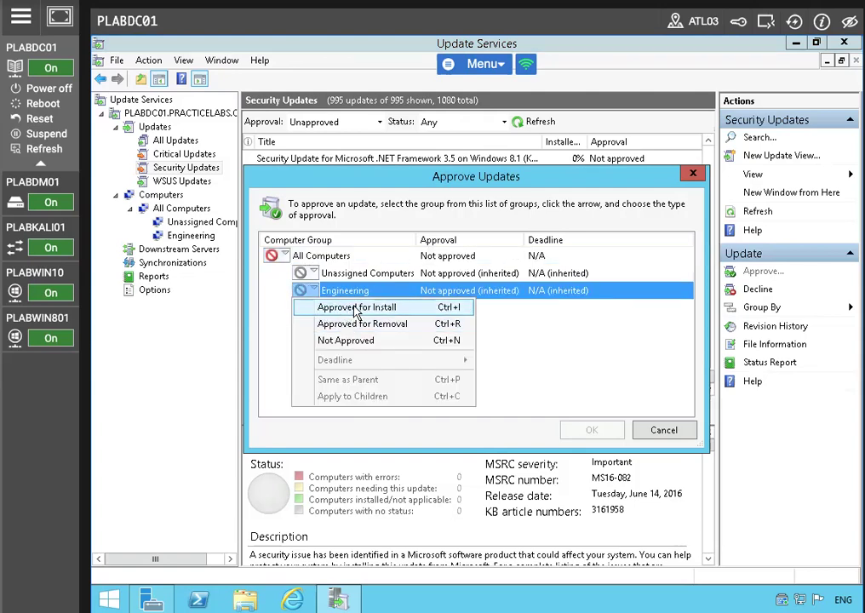
left_click(355, 306)
left_click(590, 428)
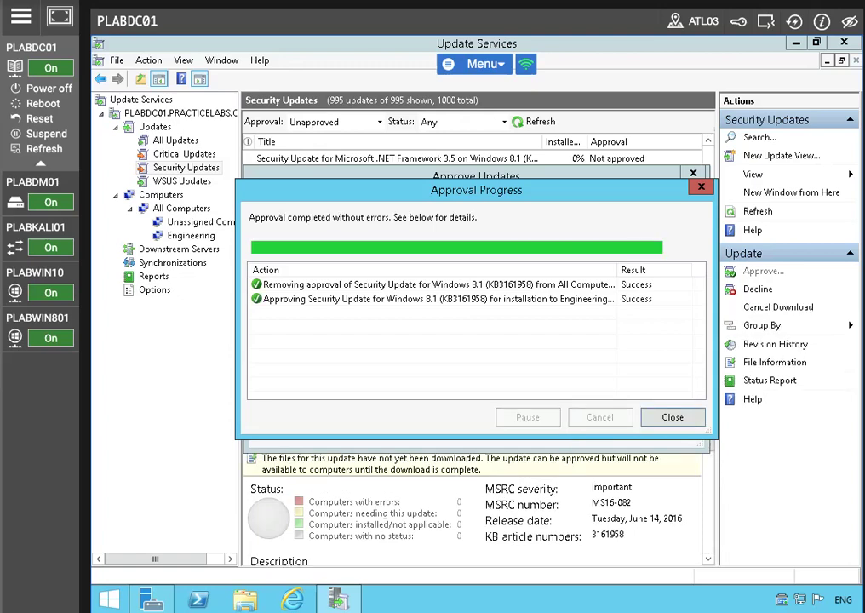
left_click(672, 418)
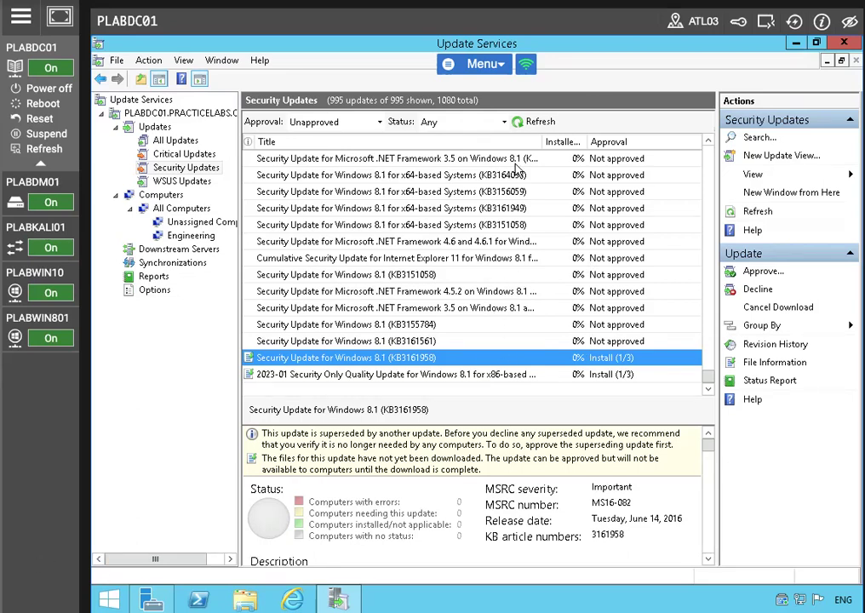
left_click(796, 44)
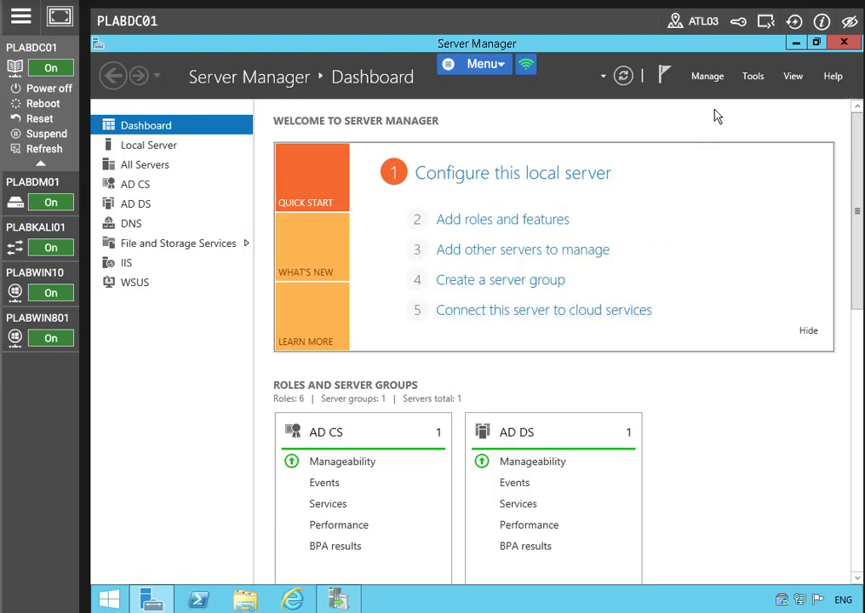
Step: Launch Active Directory Users and Computers, close the Update Services console, and reopen Tools
left_click(749, 82)
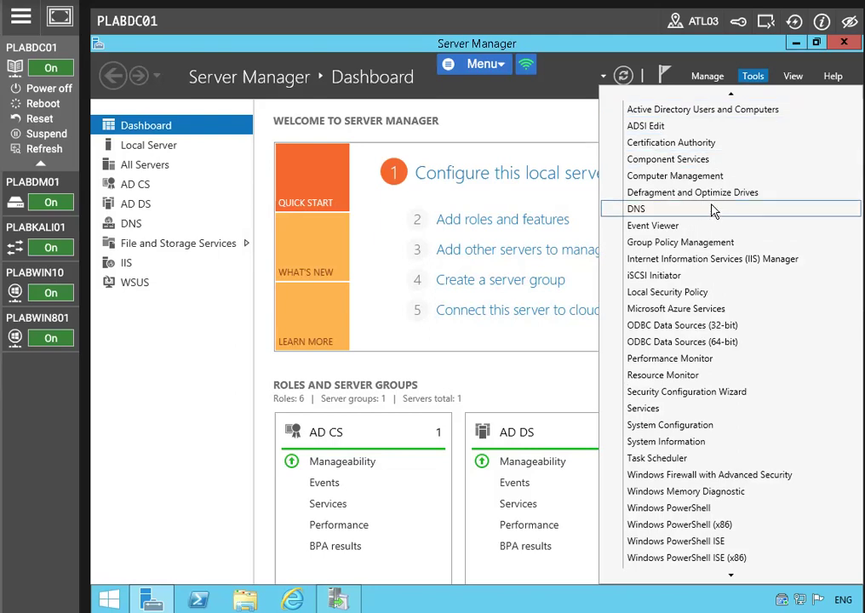
scroll(646, 187, "up", 2)
left_click(629, 162)
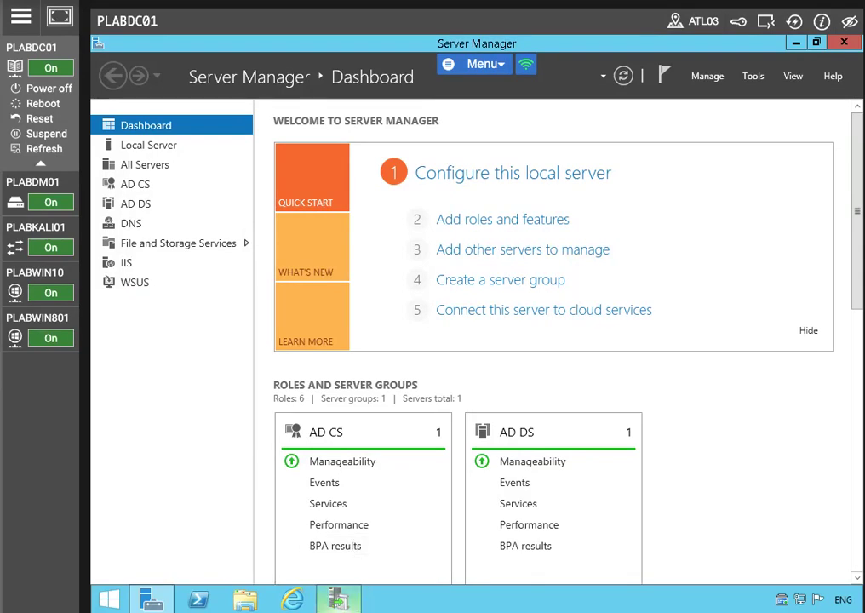
mouse_move(338, 600)
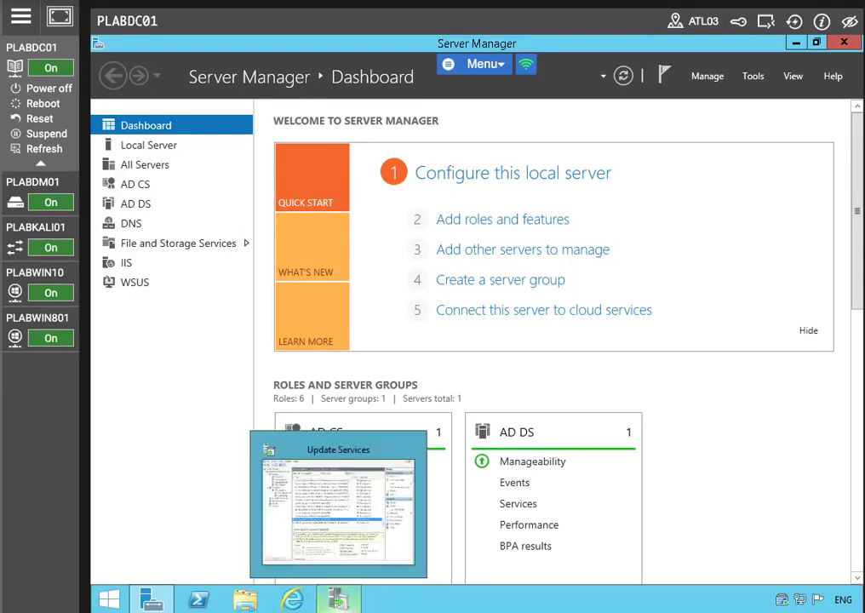
left_click(336, 596)
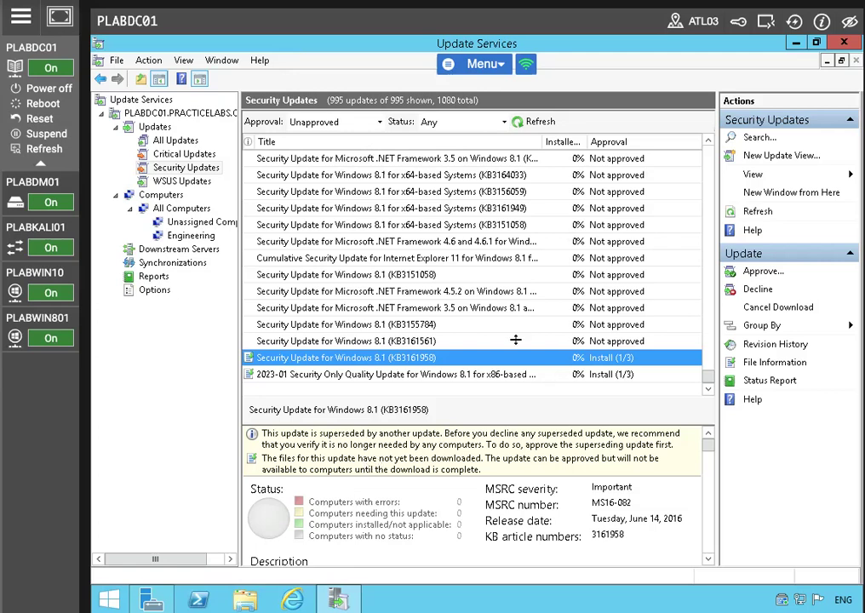
left_click(843, 45)
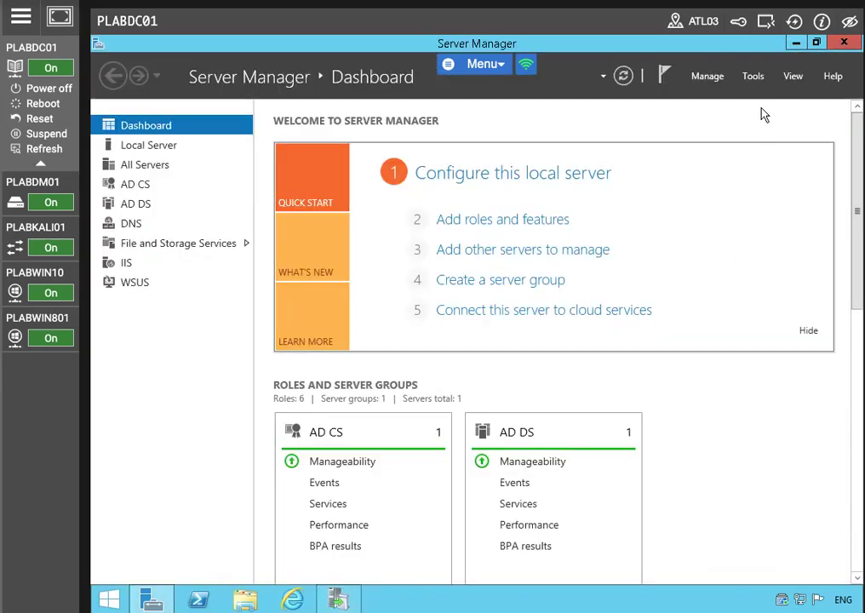
left_click(753, 76)
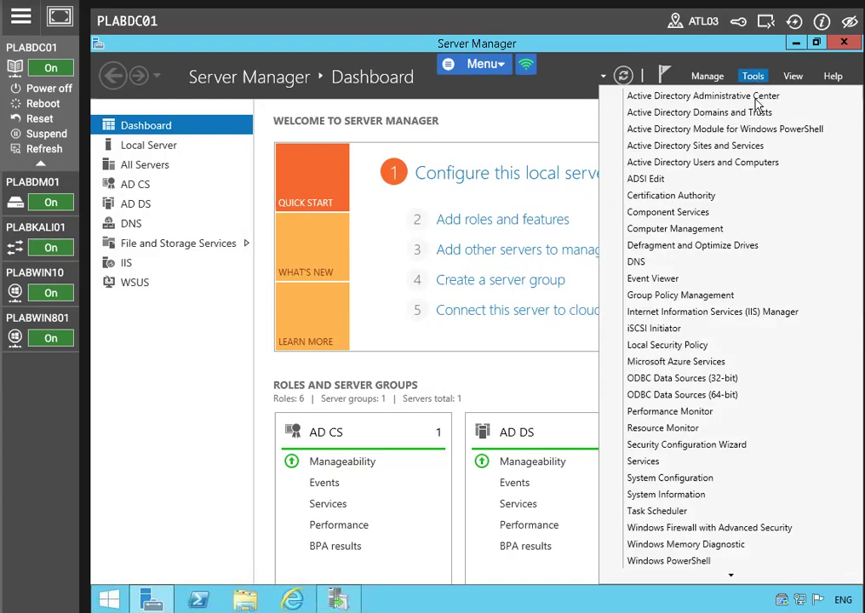
Step: Open Active Directory Users and Computers and create the 'WSUS Clients' OU under PRACTICELABS.COM
left_click(747, 162)
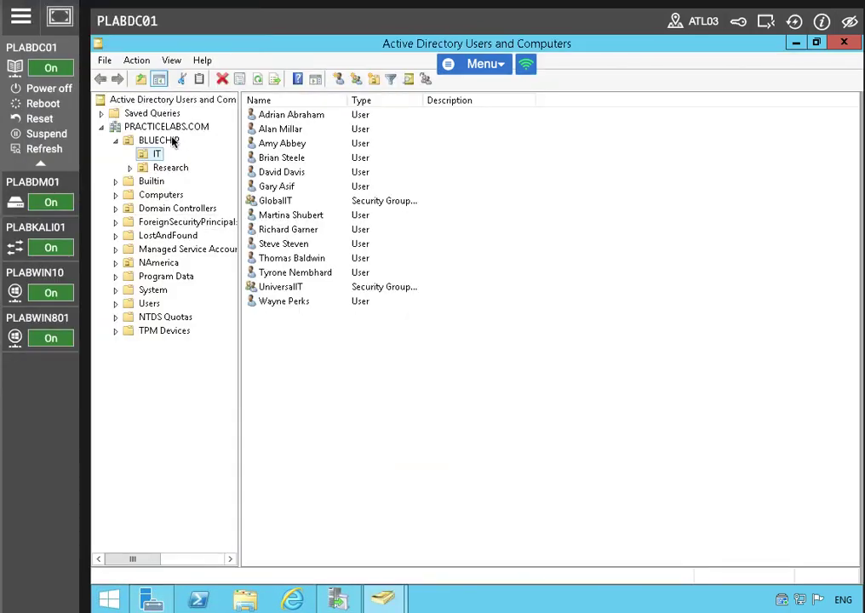
left_click(171, 129)
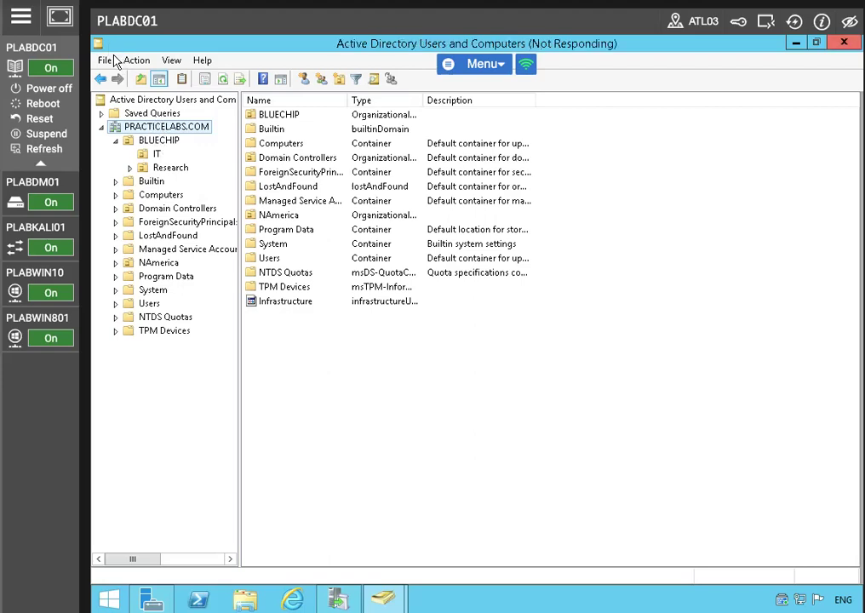
left_click(156, 127)
mouse_move(261, 241)
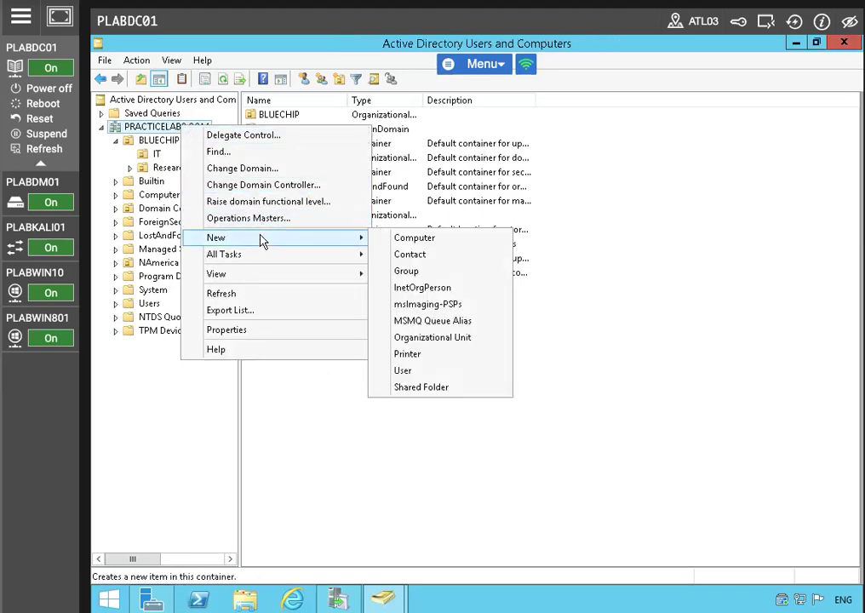
left_click(434, 338)
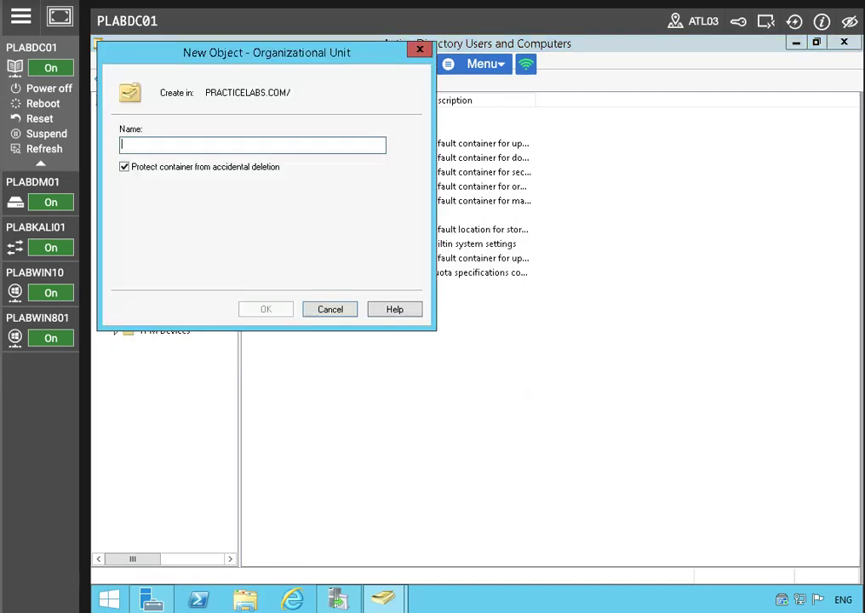
type("WSUS Clients")
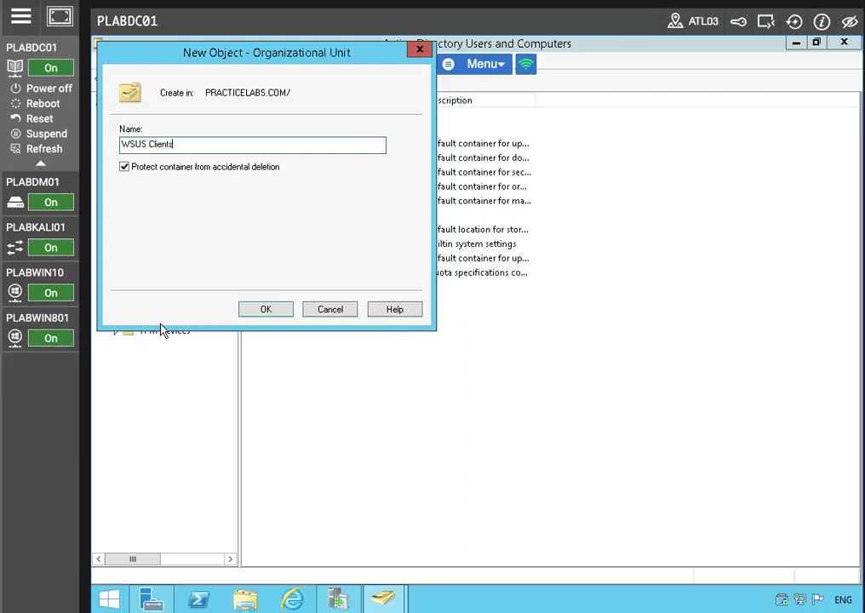
left_click(281, 311)
left_click(133, 345)
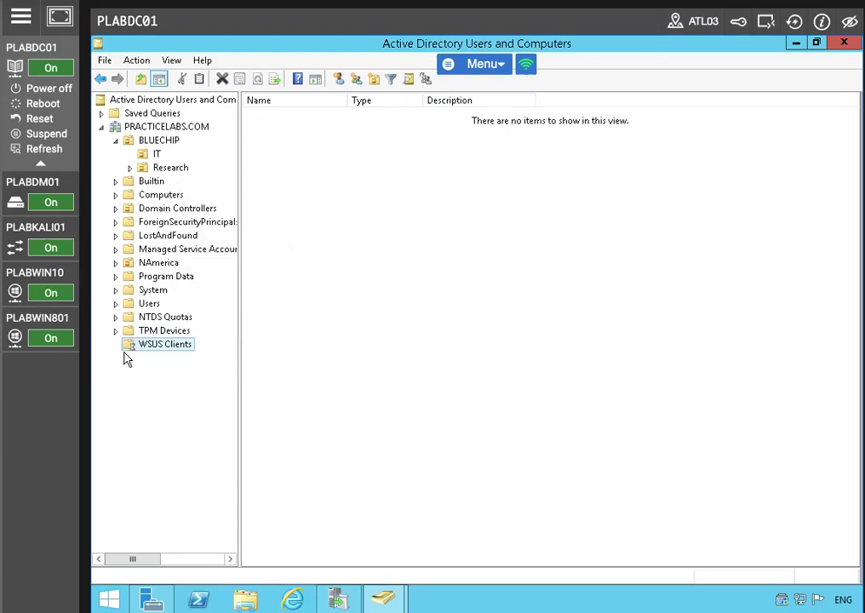
Step: Move computer PLABWIN801 from the Computers container into the WSUS Clients OU
left_click(145, 194)
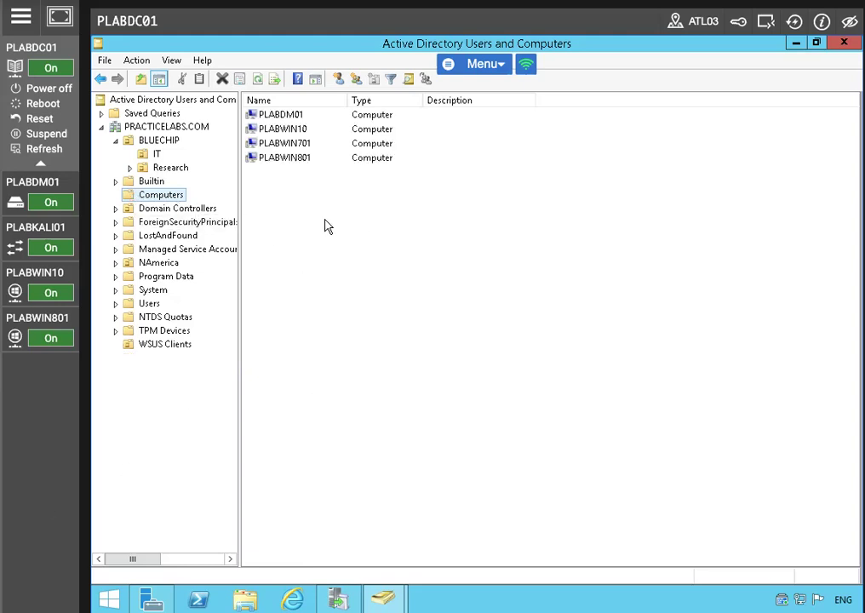
left_click(291, 161)
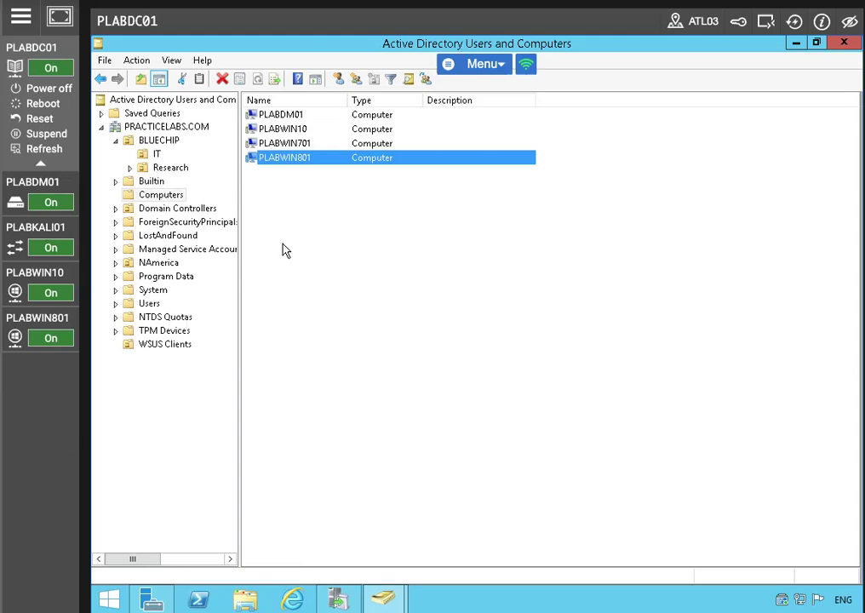
right_click(314, 165)
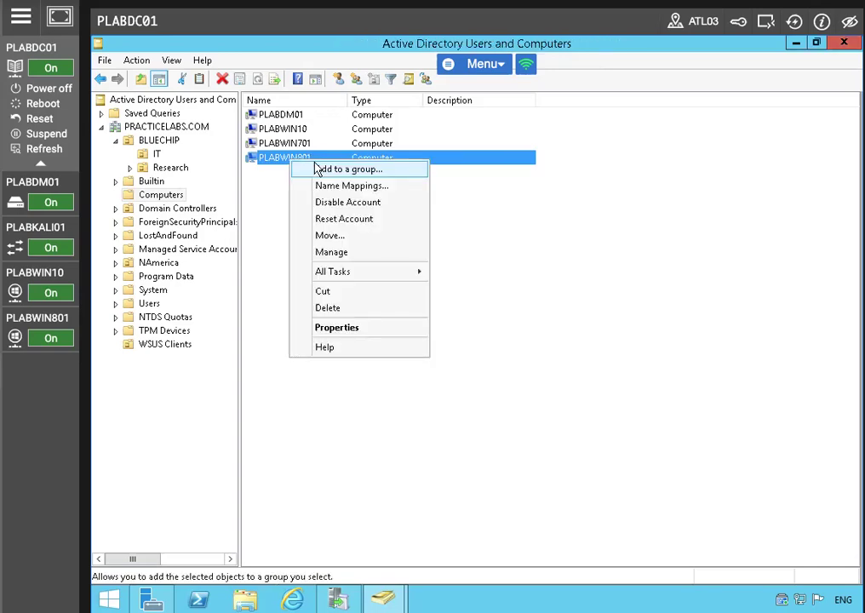
left_click(330, 235)
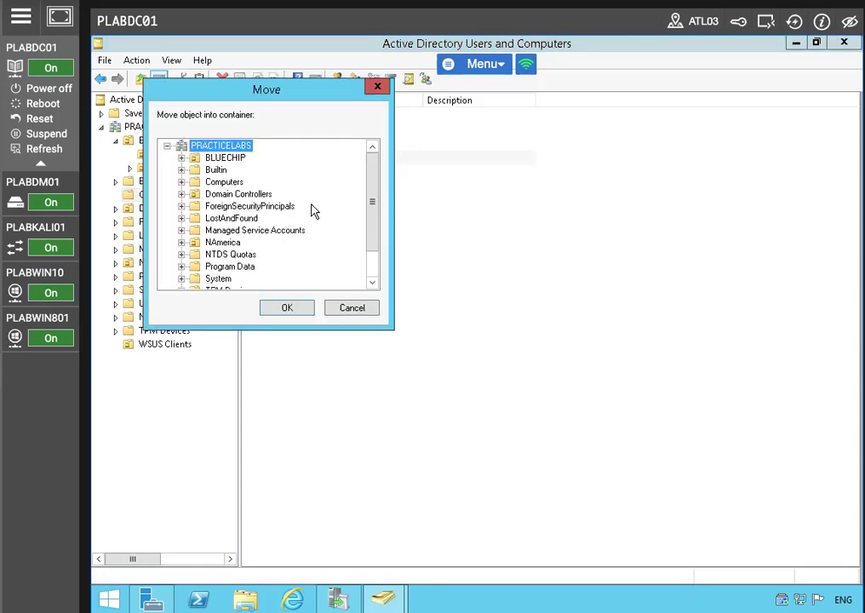
left_click_drag(374, 195, 323, 264)
left_click(222, 279)
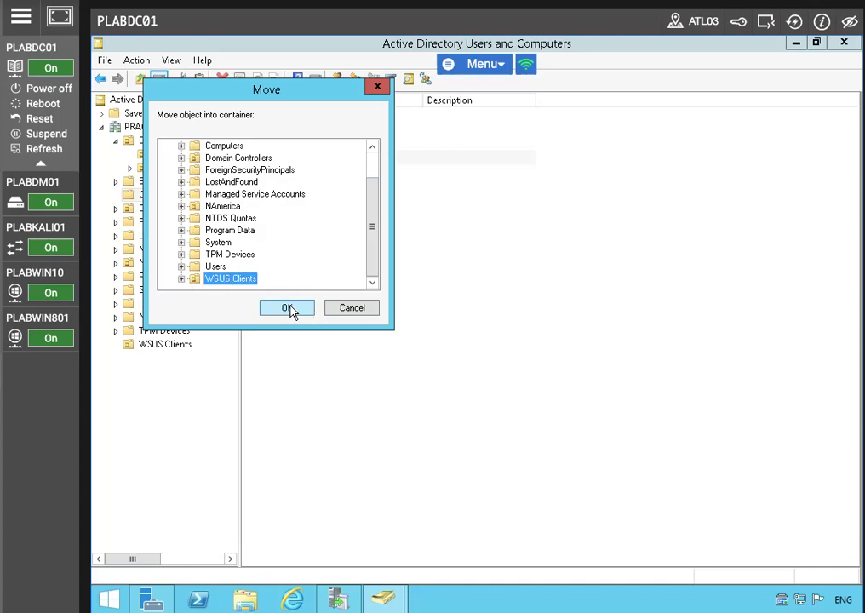
left_click(288, 309)
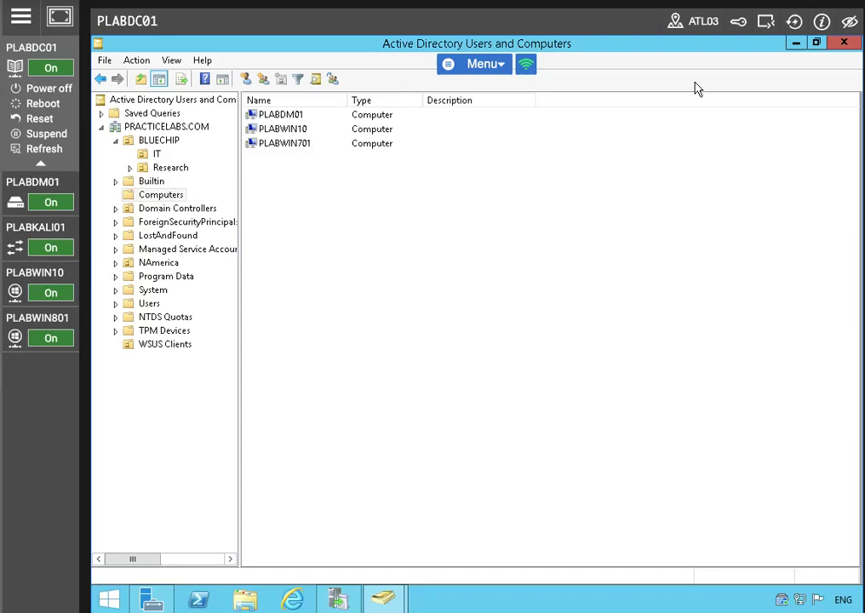
Step: Launch Group Policy Management from Server Manager's Tools menu and maximize its window
left_click(794, 43)
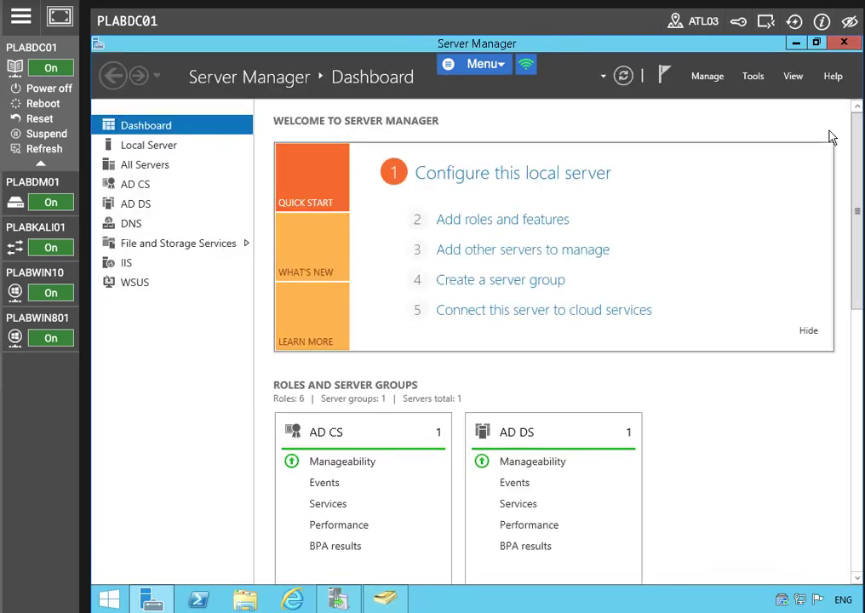
left_click(760, 76)
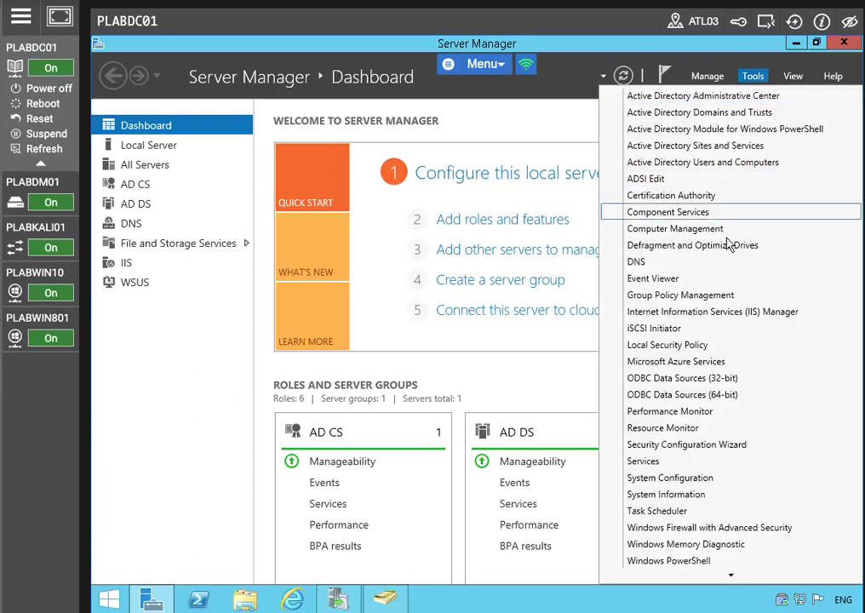
left_click(690, 296)
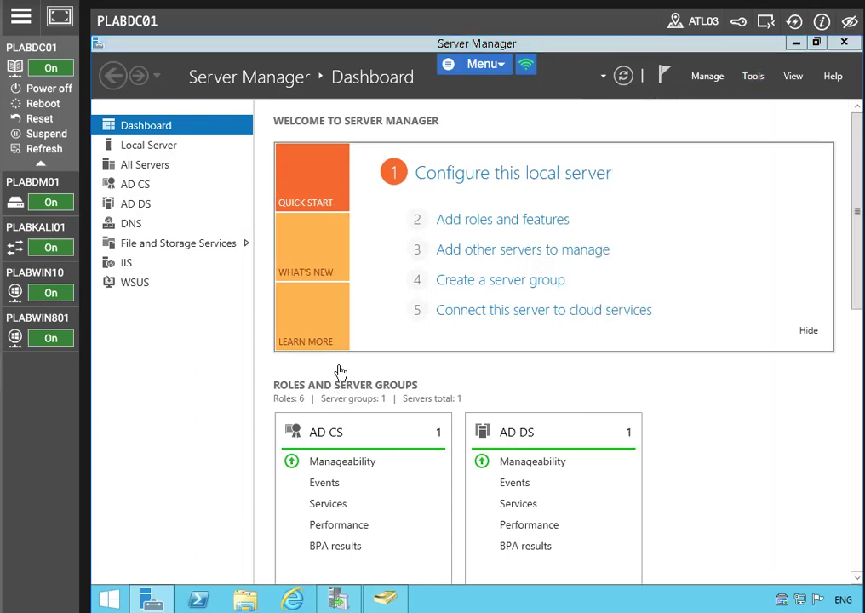
mouse_move(337, 599)
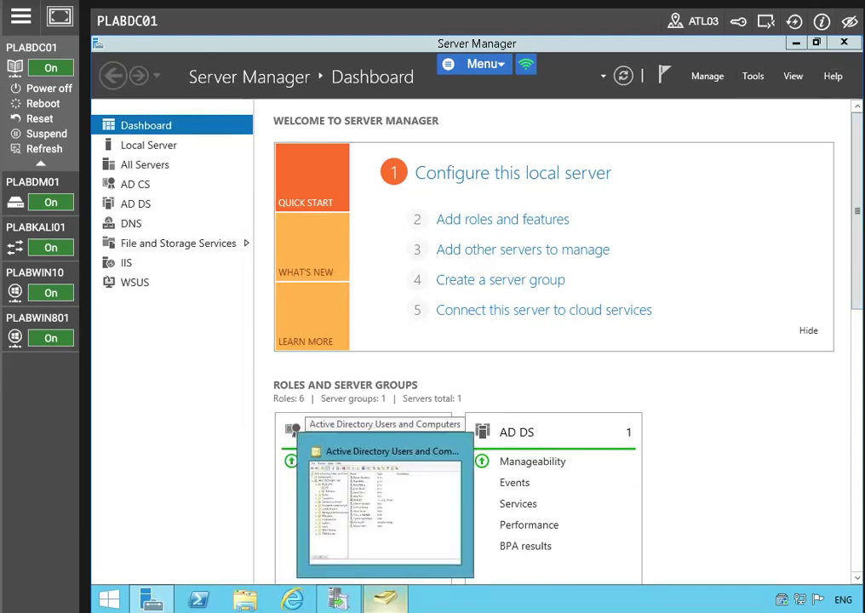
left_click(752, 75)
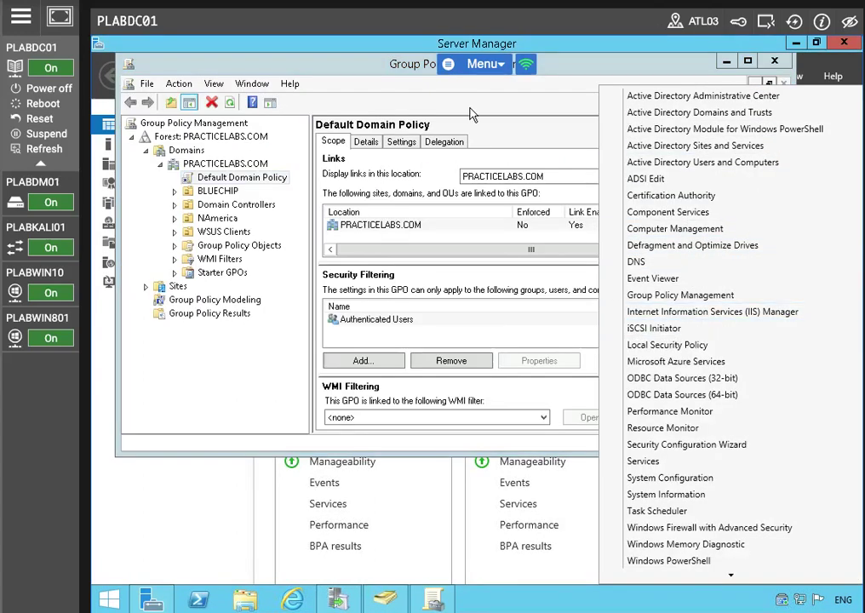
left_click(471, 108)
left_click(747, 61)
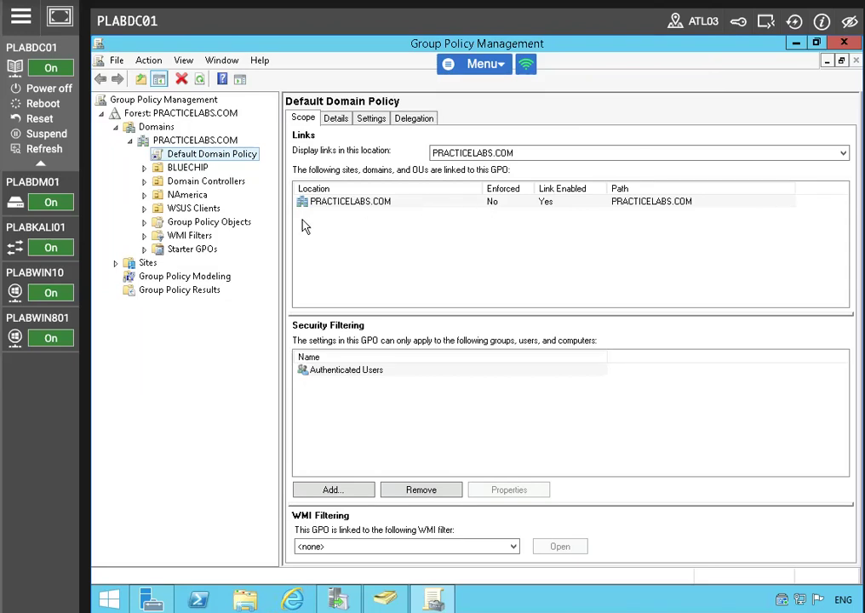
Step: Create a GPO named 'WSUS Updates' linked to the WSUS Clients unit
left_click(180, 212)
right_click(180, 212)
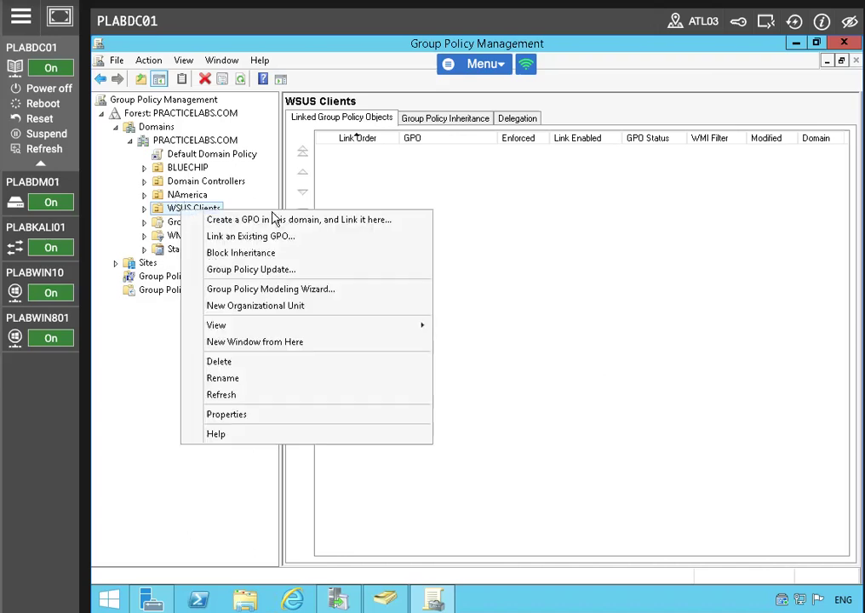
left_click(262, 225)
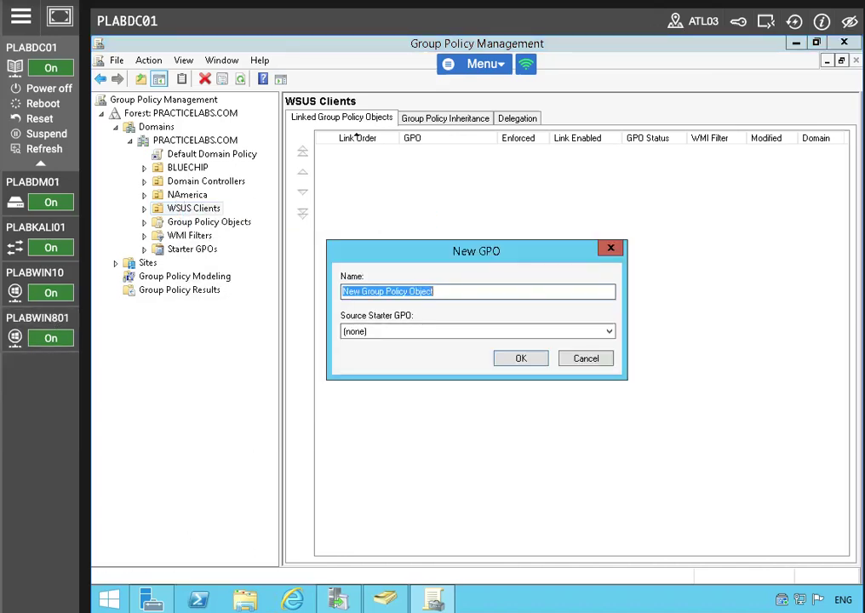
type("WSUS Updates")
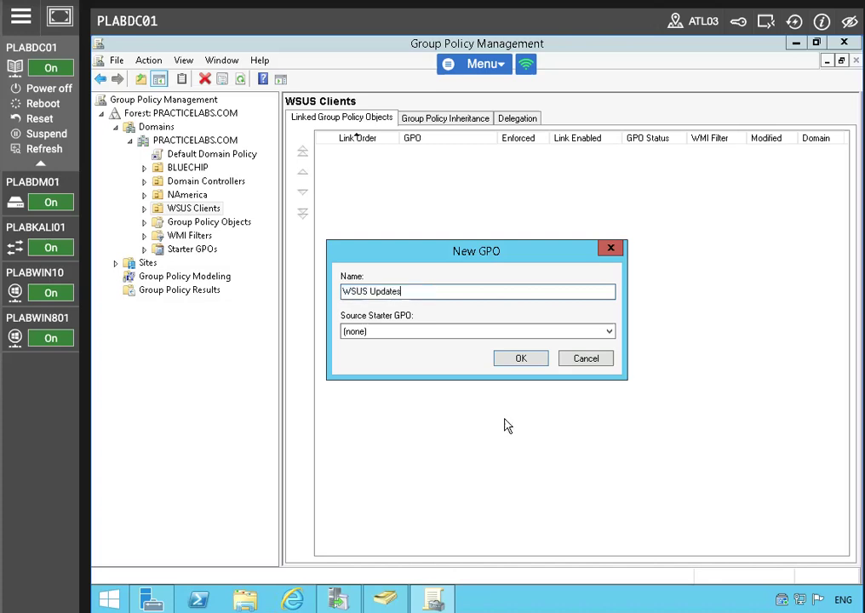
left_click(520, 359)
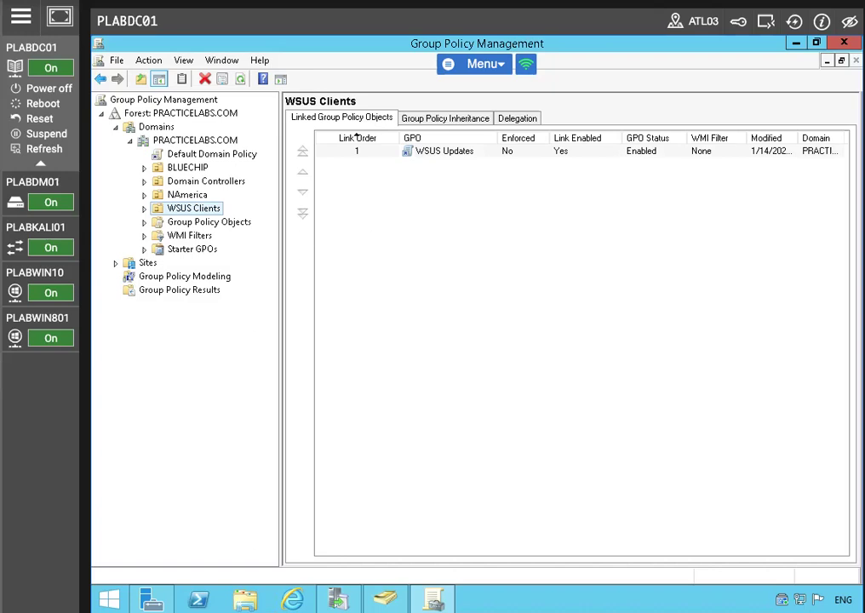
Step: Open the WSUS Updates GPO for editing in a maximized Group Policy Management Editor
right_click(473, 157)
left_click(523, 163)
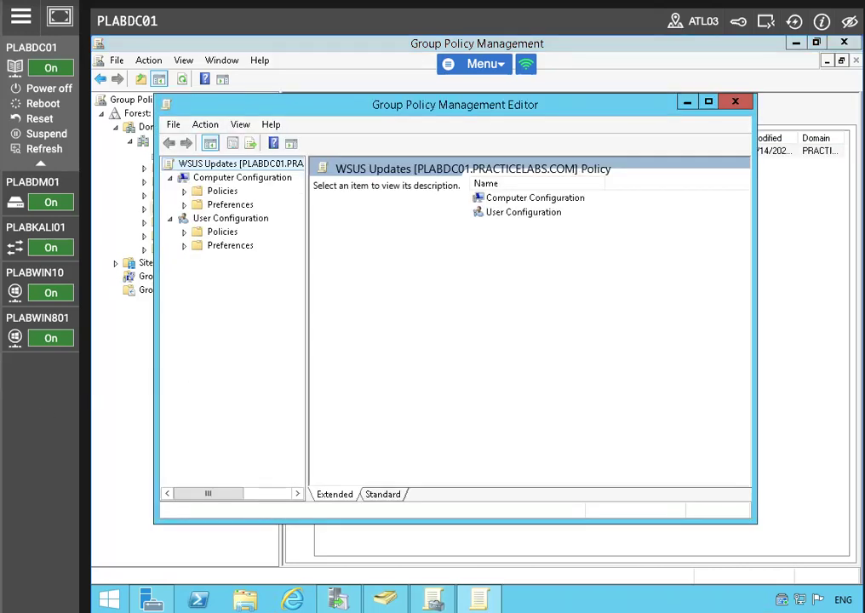
left_click(707, 103)
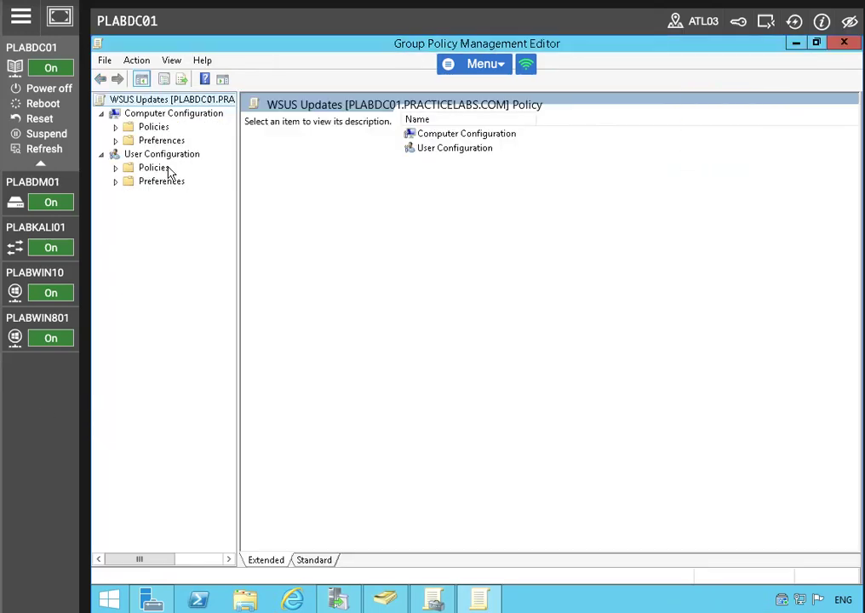
Step: Navigate to Computer Configuration > Policies > Administrative Templates > Windows Components > Windows Update
left_click(115, 126)
left_click(128, 155)
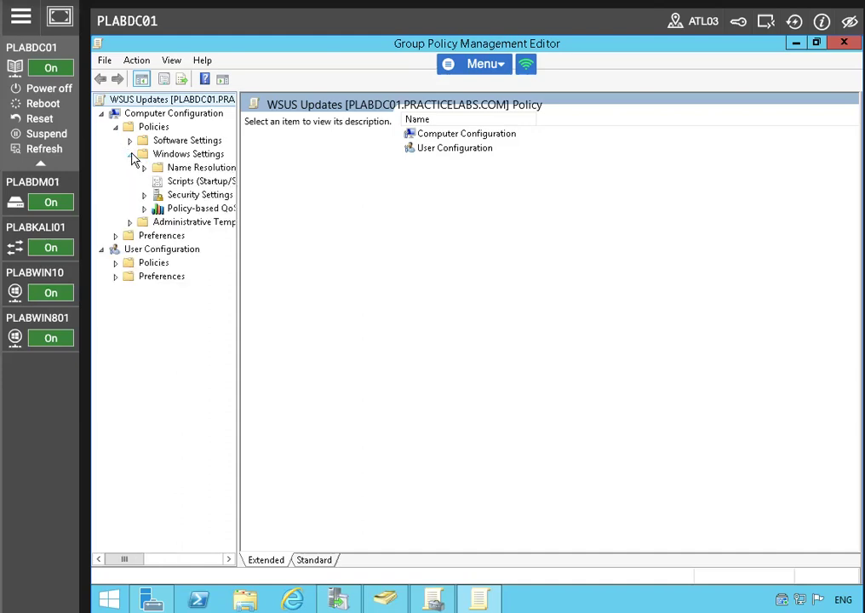
left_click(129, 155)
left_click(129, 168)
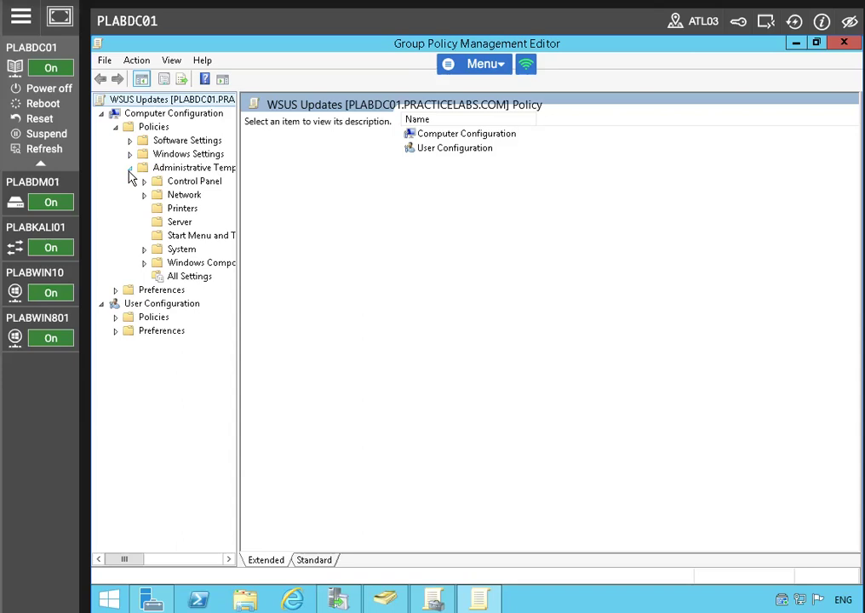
left_click(181, 263)
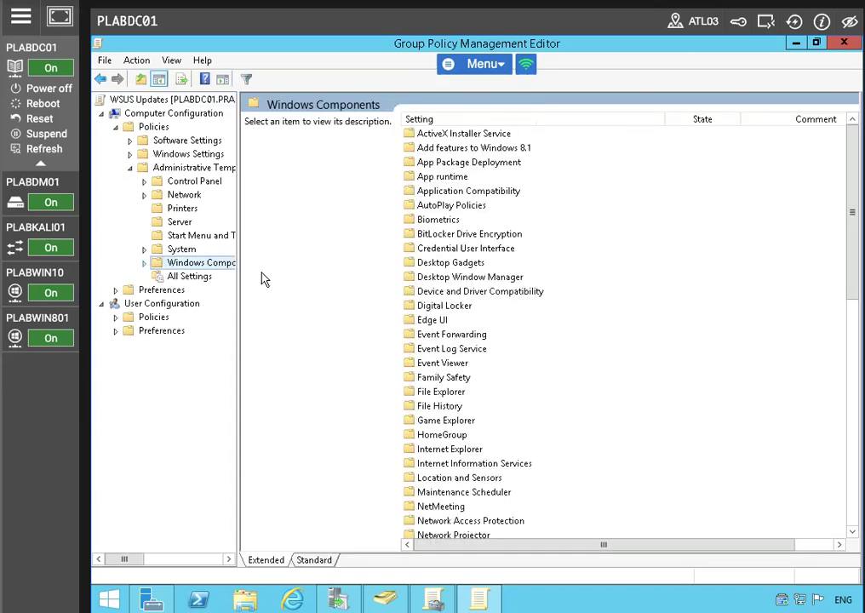
left_click(604, 340)
scroll(605, 340, "down", 12)
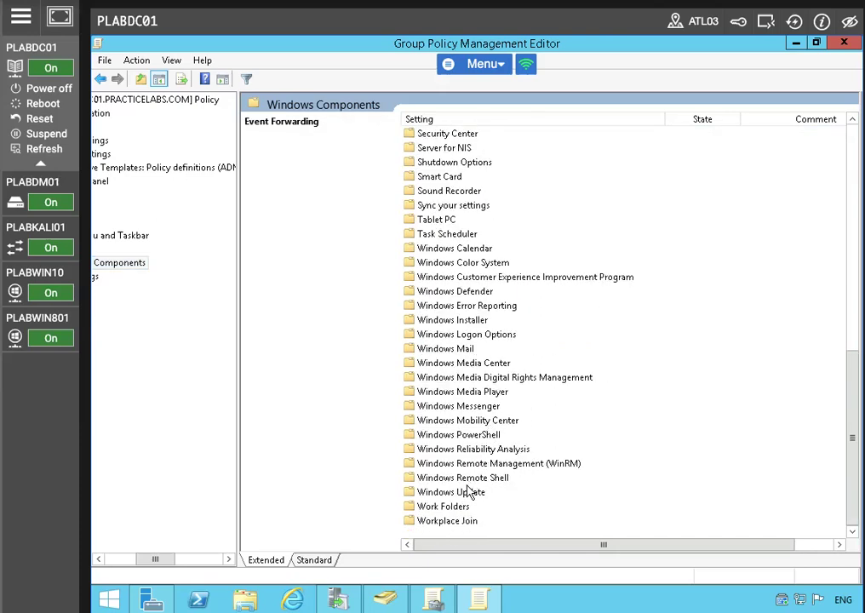
left_click(467, 491)
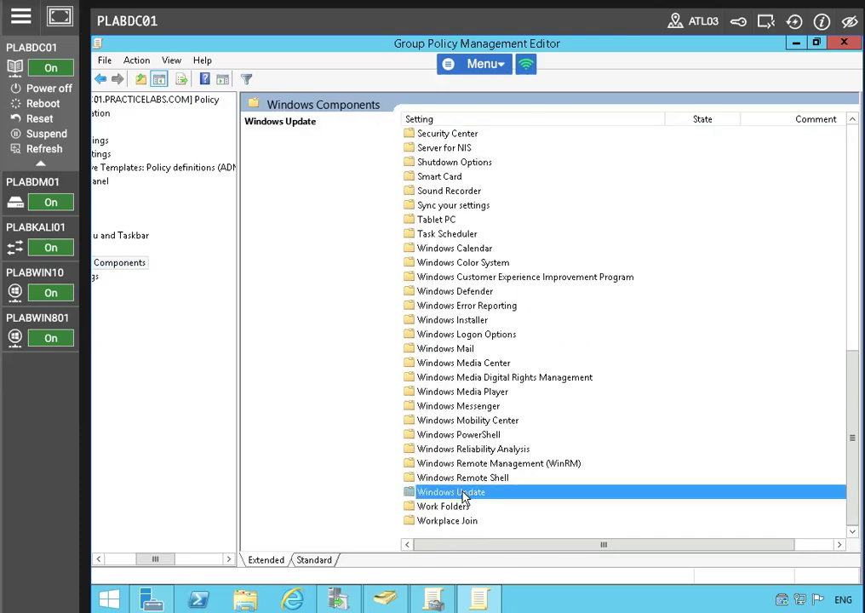
double_click(466, 492)
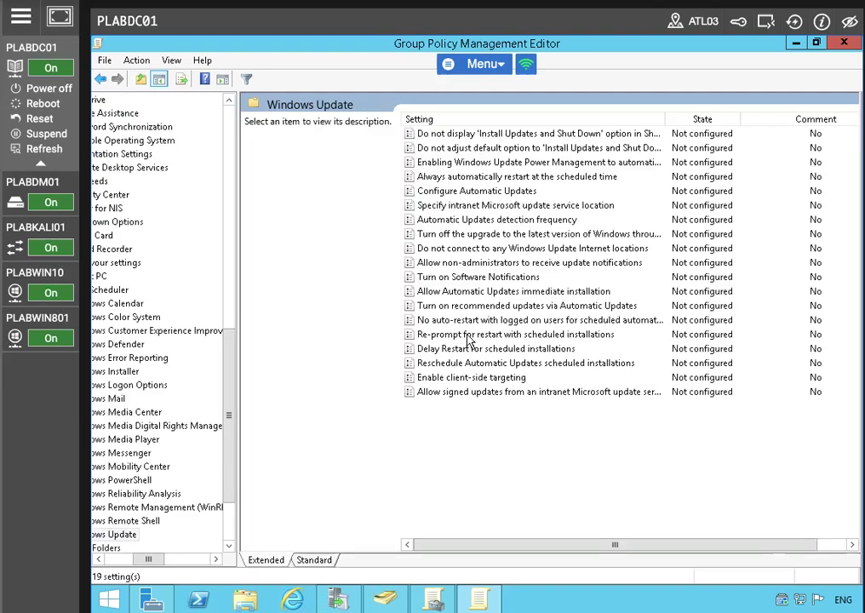
Step: Enable Configure Automatic Updates with '4 - Auto download and schedule the install', including during automatic maintenance
right_click(500, 192)
left_click(507, 203)
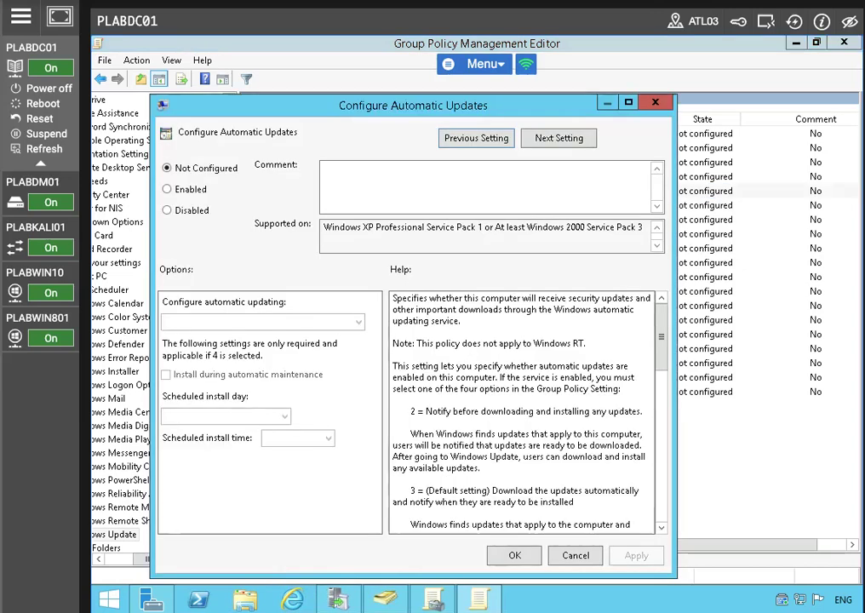
left_click(168, 190)
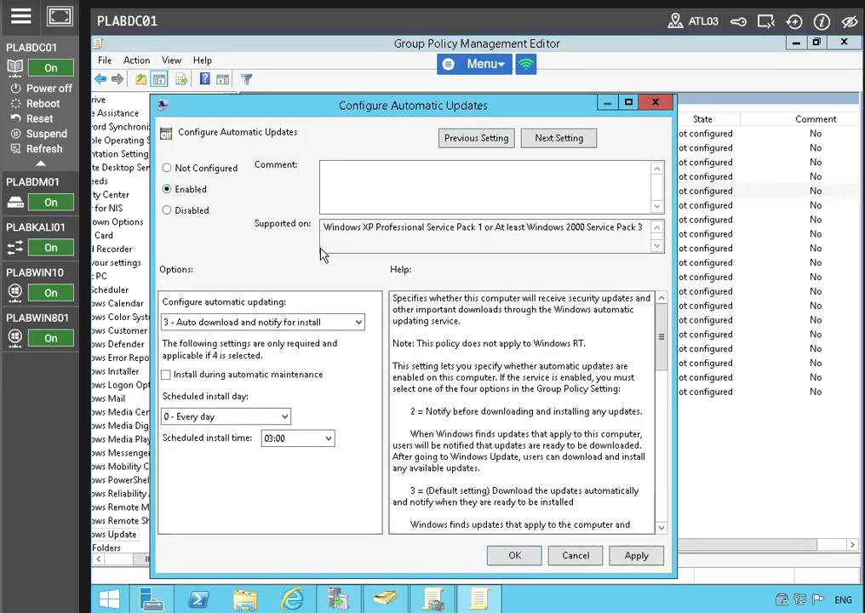
left_click(260, 322)
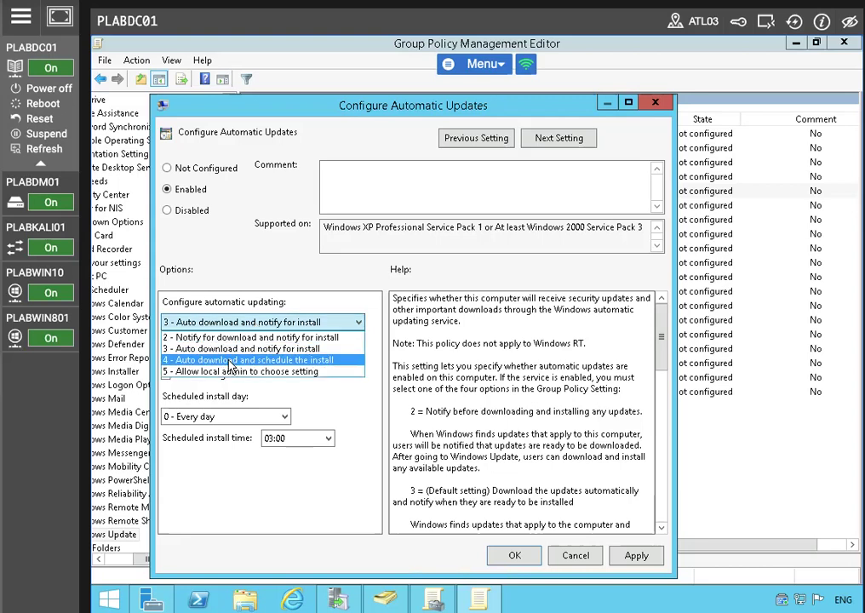
left_click(230, 360)
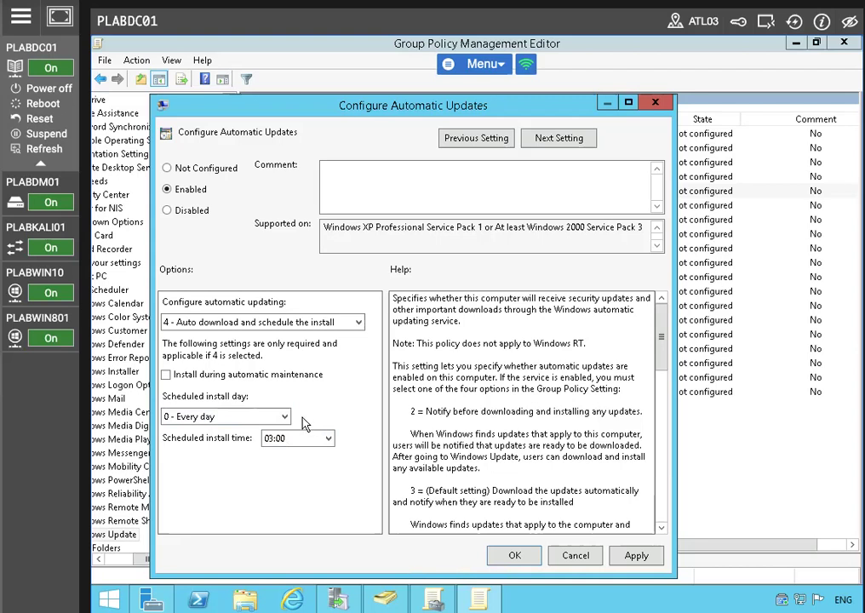
left_click(168, 374)
left_click(637, 555)
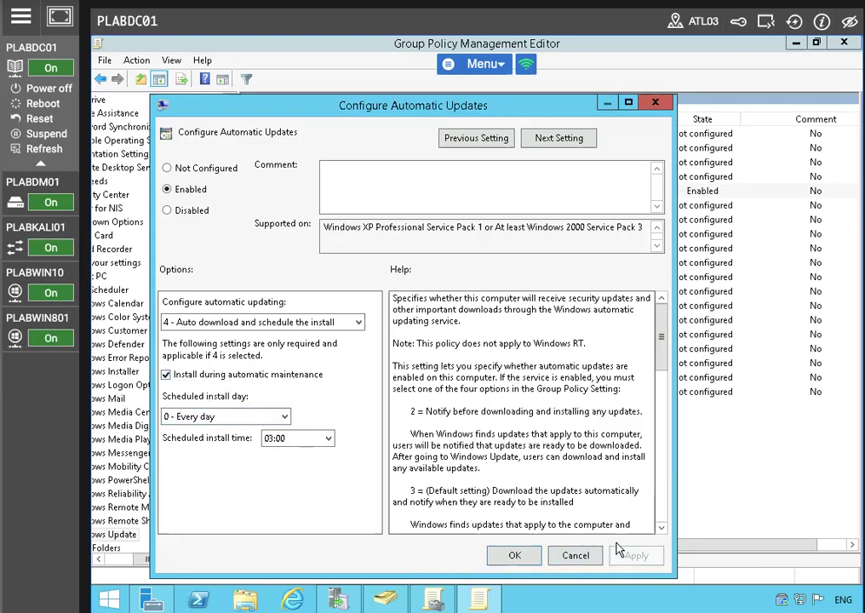
left_click(539, 558)
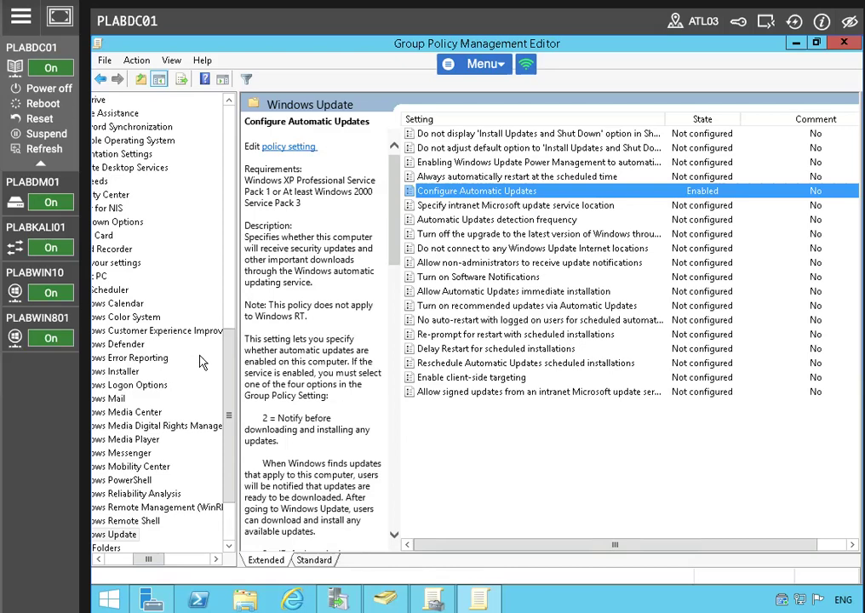
left_click(487, 206)
right_click(500, 207)
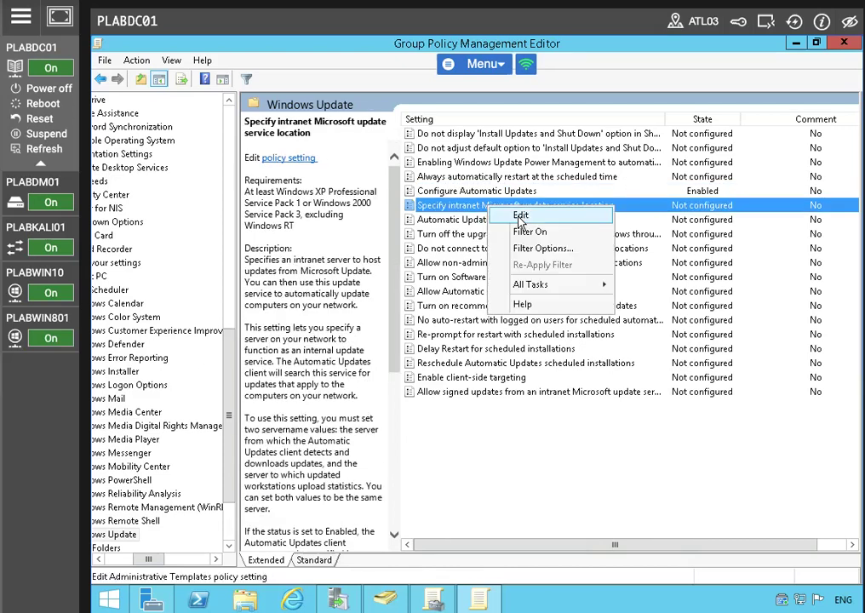
left_click(518, 215)
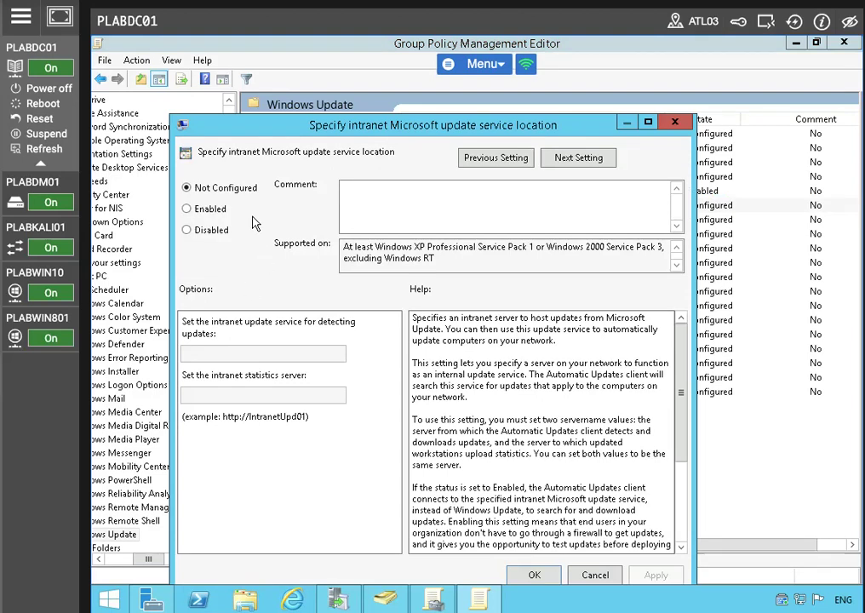
left_click(188, 210)
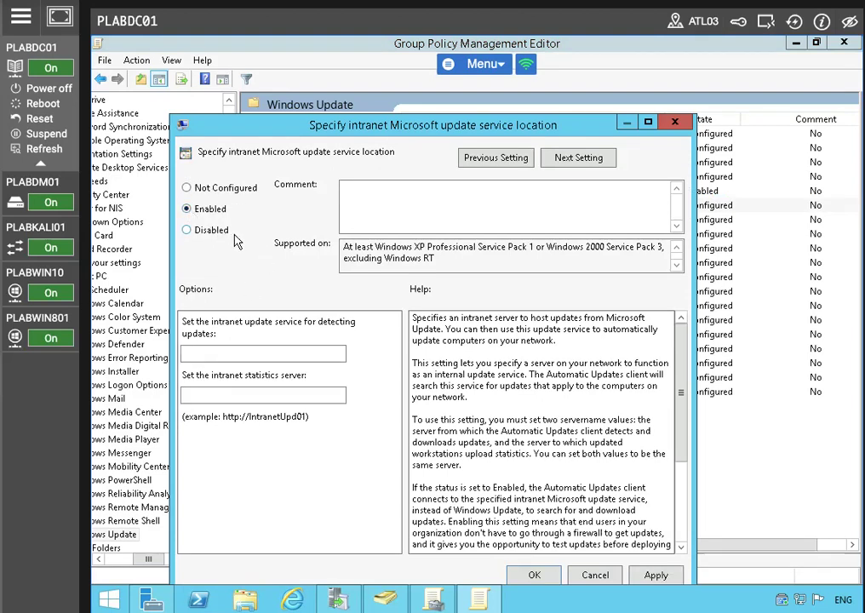
left_click(228, 353)
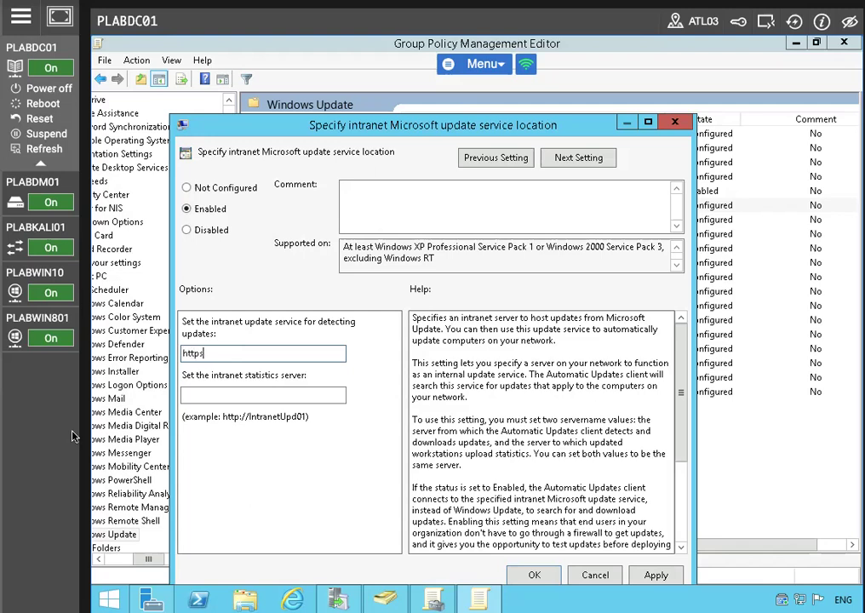
type("https://plabdc01.prac")
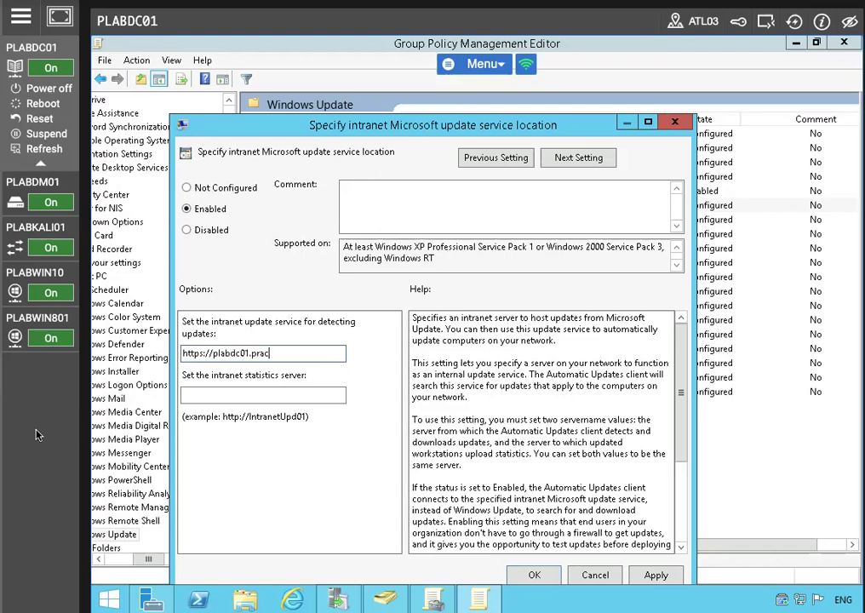
type("ticelabs.com:8531")
key("Tab")
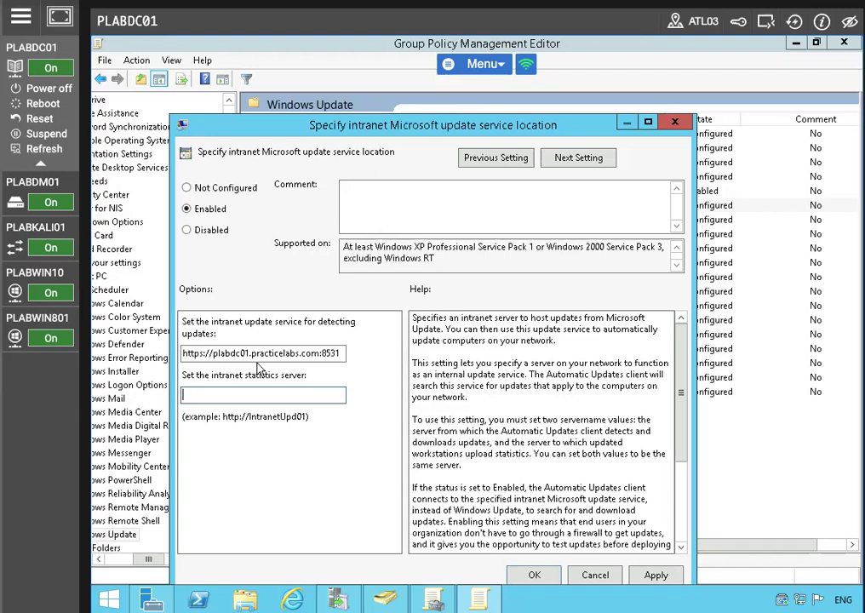
Step: Copy the same address into the statistics server field and save the policy
double_click(312, 355)
left_click(312, 356)
right_click(312, 355)
double_click(261, 355)
left_click(261, 354)
double_click(261, 355)
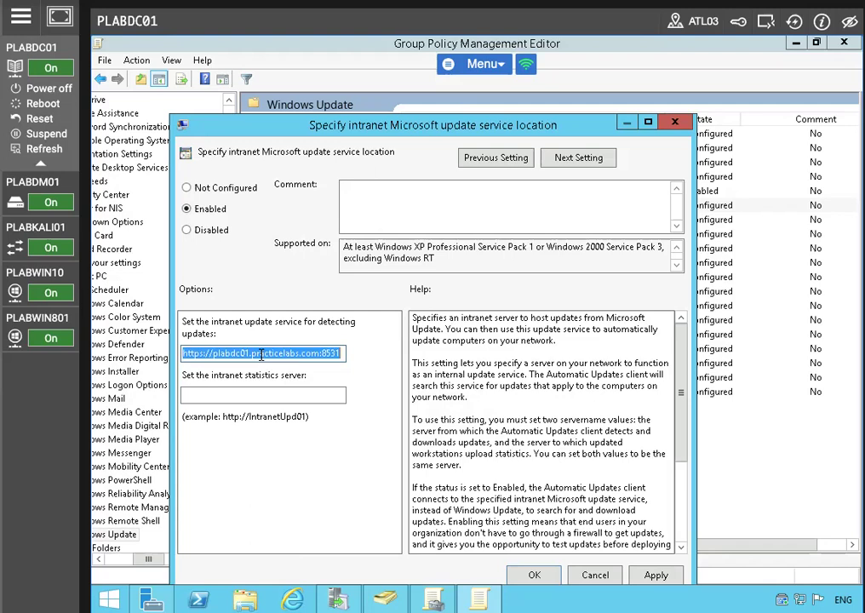
right_click(261, 356)
left_click(295, 403)
right_click(207, 396)
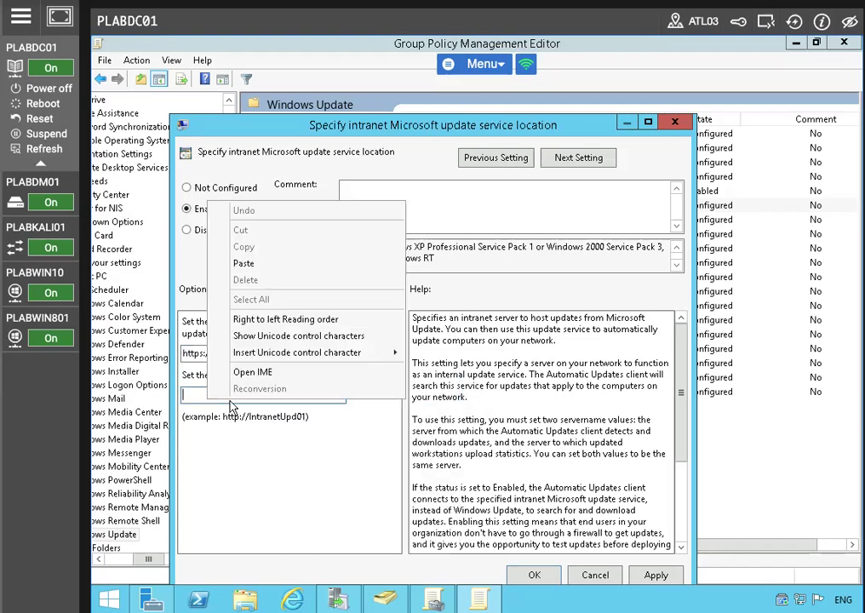
left_click(243, 263)
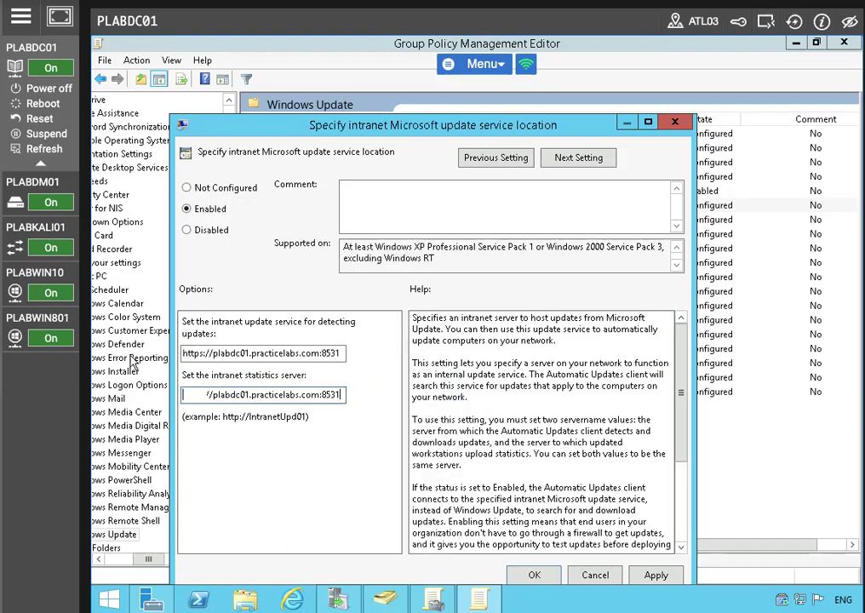
left_click(654, 574)
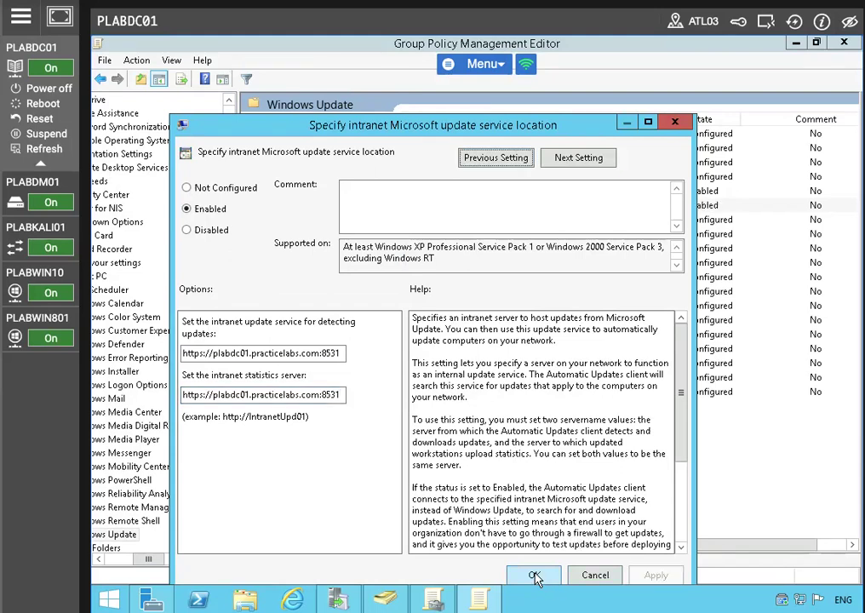
left_click(534, 575)
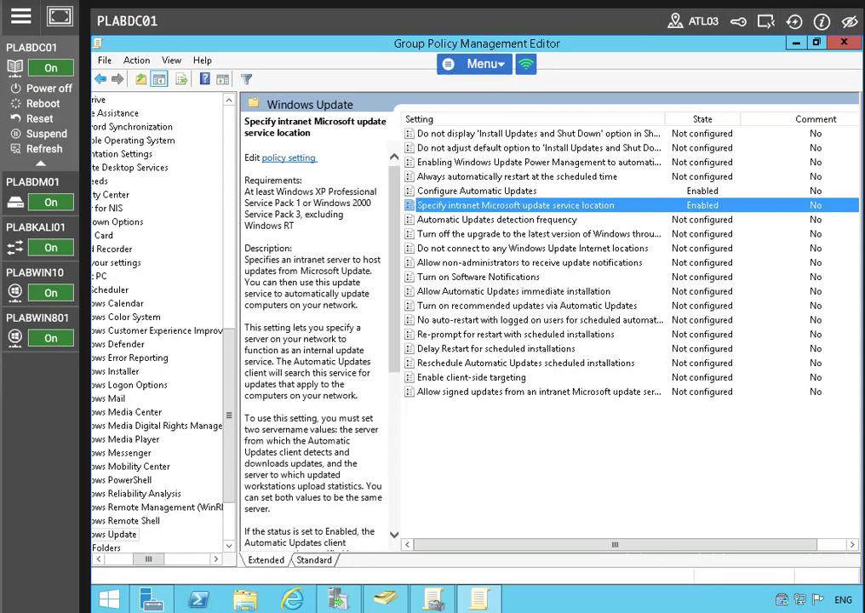
left_click(462, 221)
Step: Enable Automatic Updates detection frequency with a 12-hour check interval
right_click(462, 221)
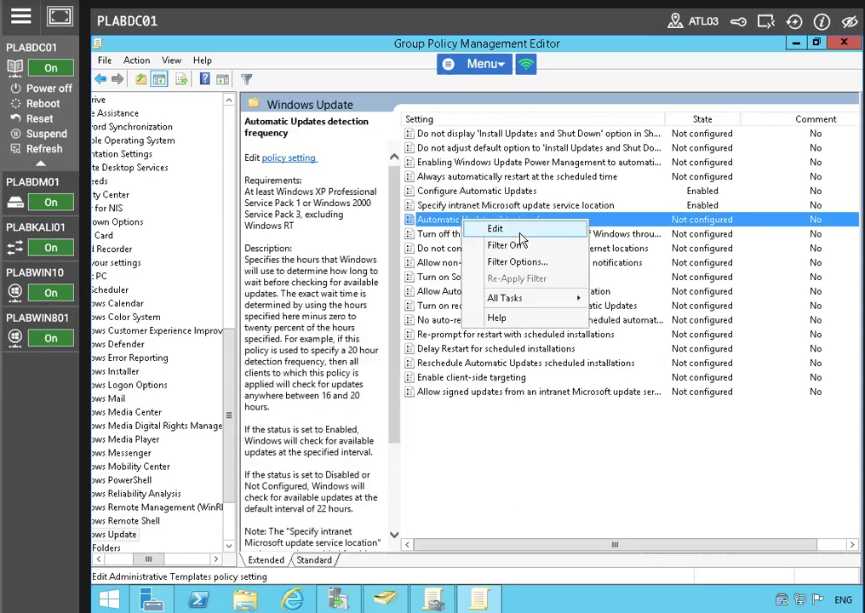
left_click(497, 229)
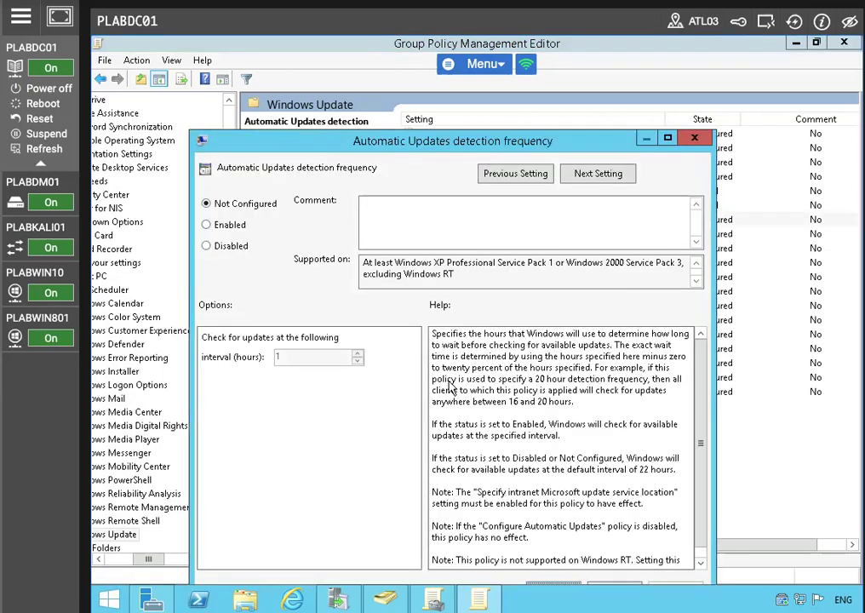
left_click(206, 223)
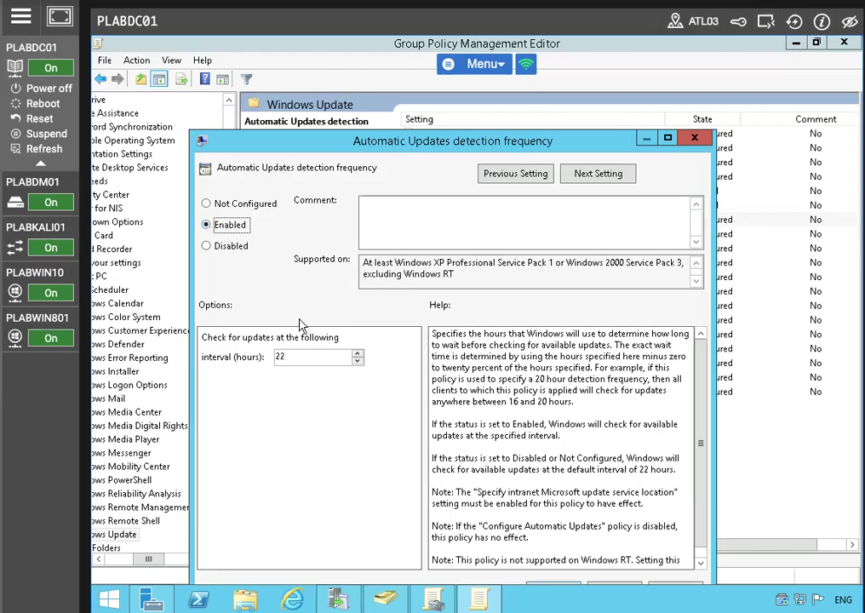
left_click(357, 361)
left_click(358, 360)
left_click(357, 361)
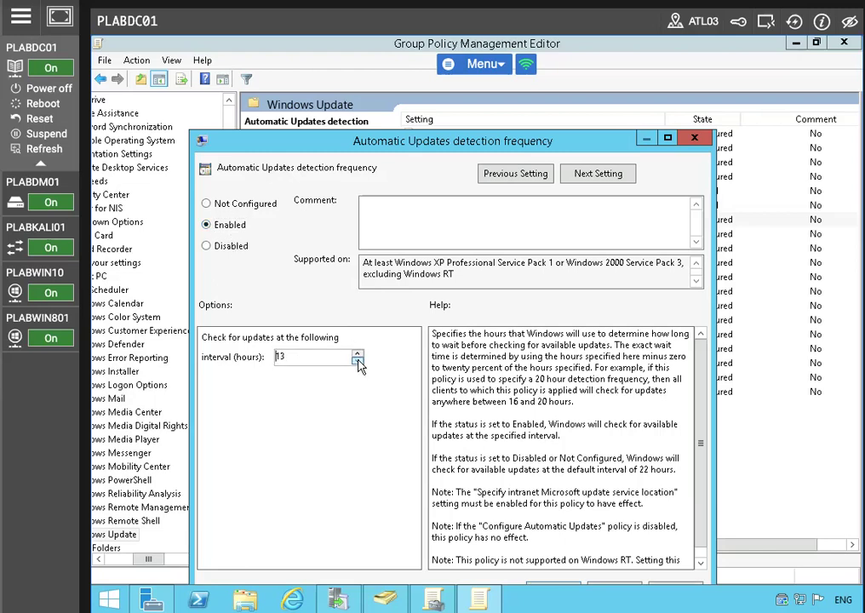
left_click_drag(342, 139, 358, 94)
left_click(689, 546)
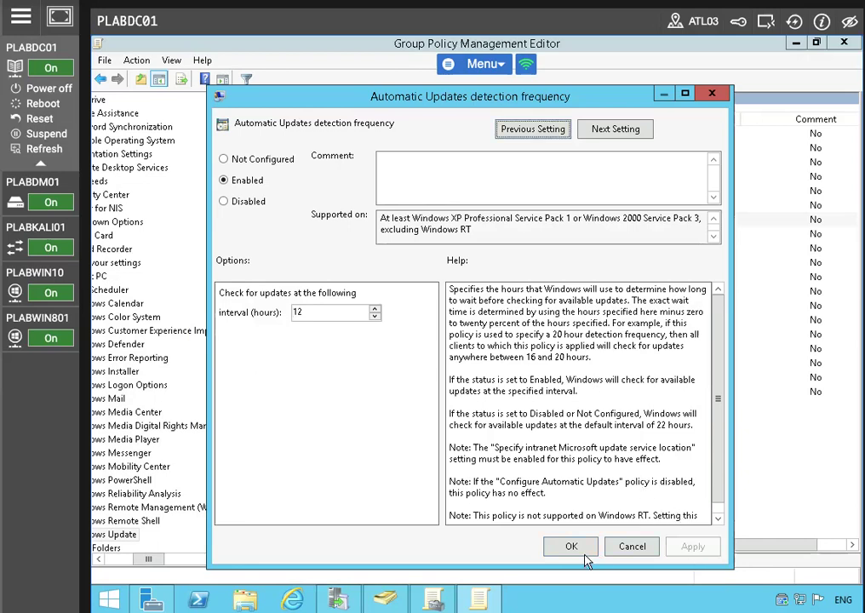
left_click(571, 546)
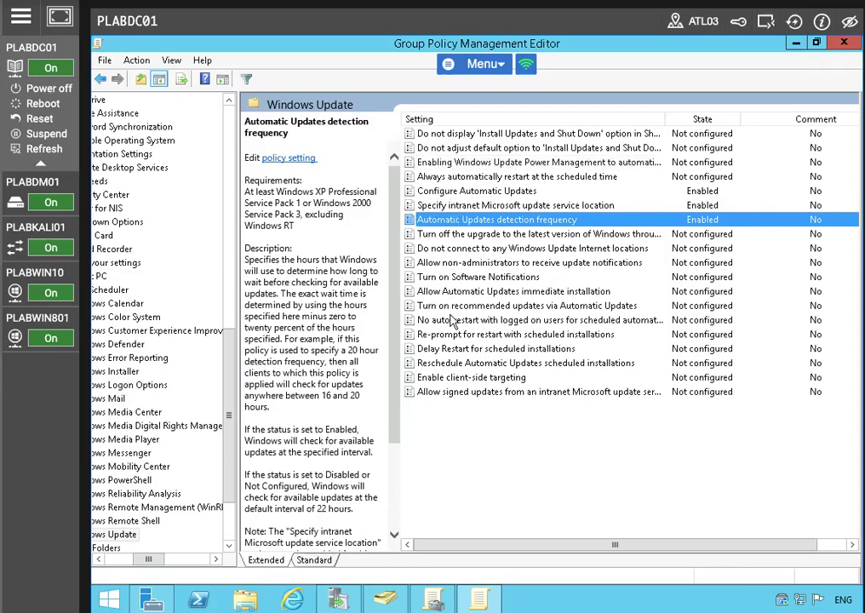
Step: Enable client-side targeting with target group 'Engineering', then close the policy editor
left_click(444, 380)
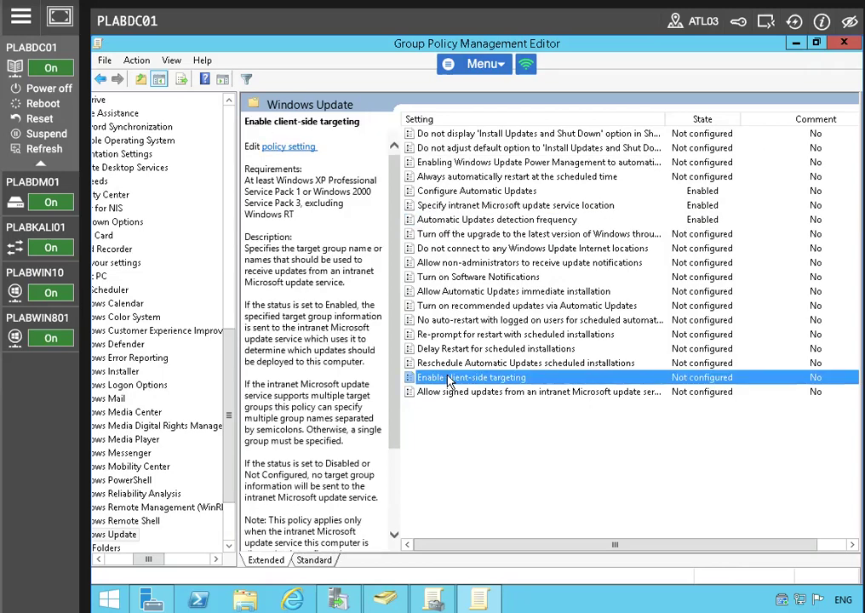
right_click(448, 380)
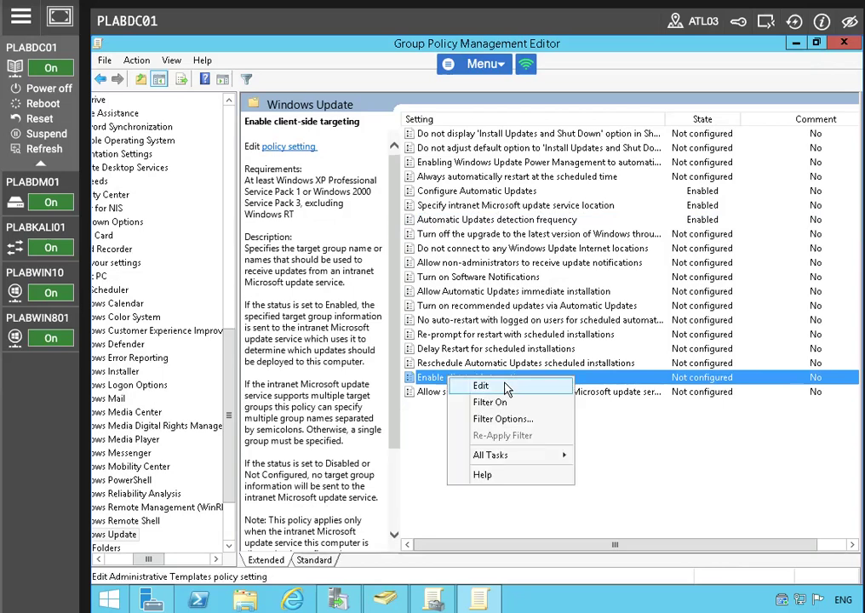
left_click(464, 385)
left_click(236, 228)
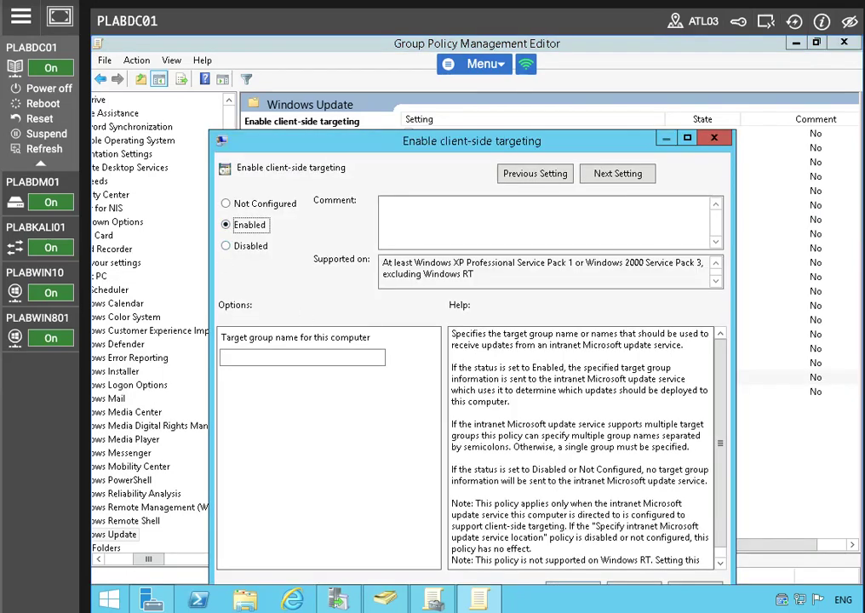
left_click(246, 357)
type("En")
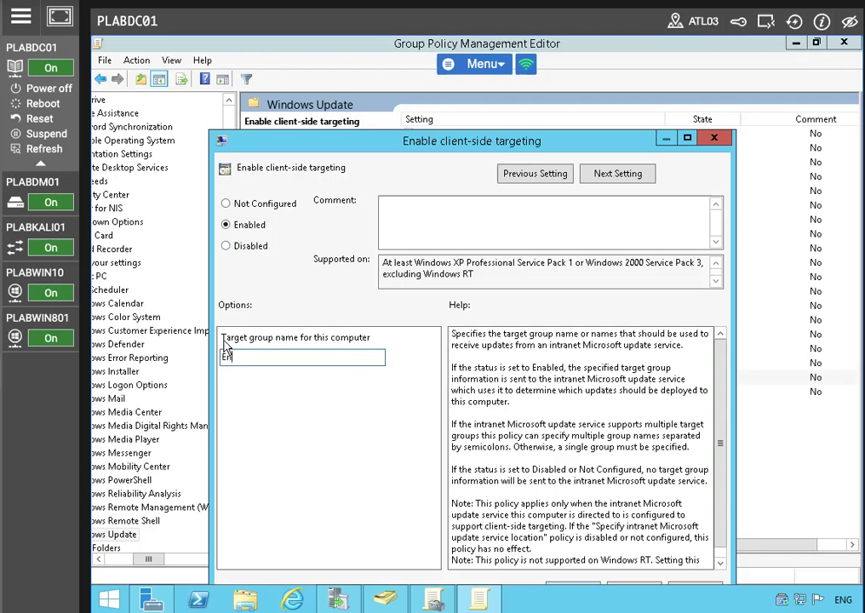
type("gineering")
left_click_drag(380, 136, 355, 81)
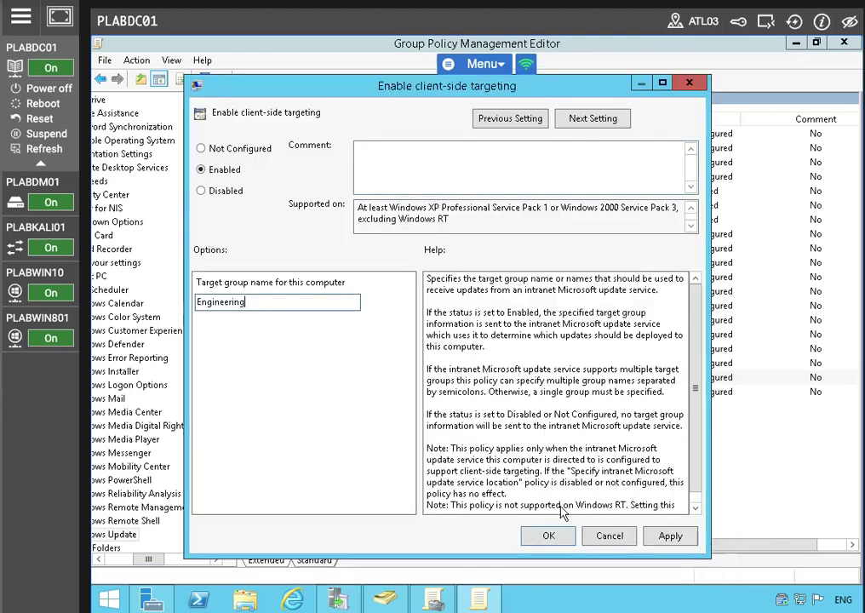
left_click(670, 535)
key("Return")
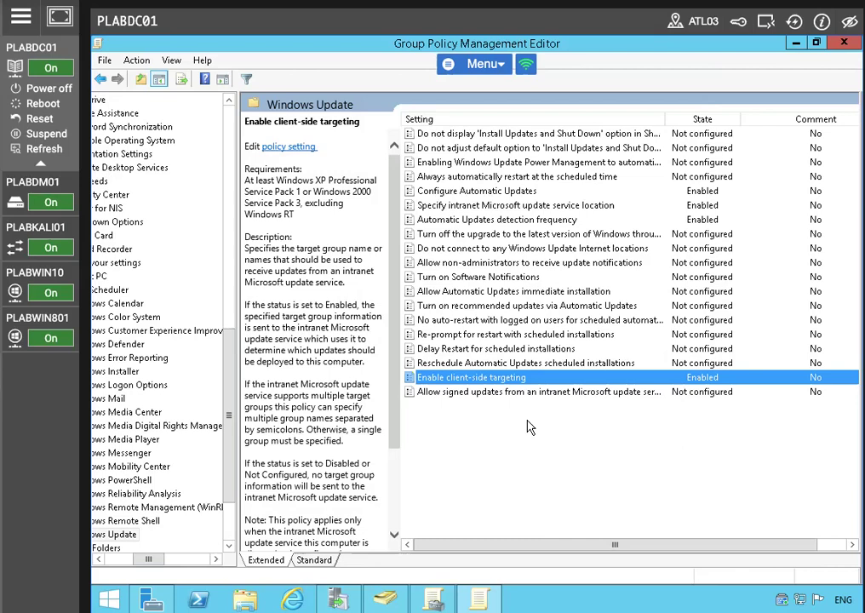
left_click(842, 44)
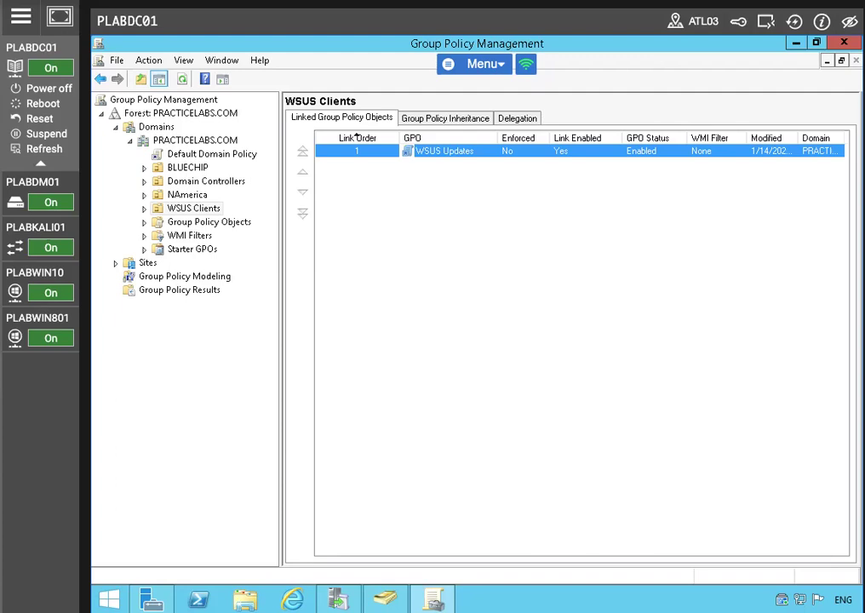
Step: Switch the console view to PLABWIN801 and reconnect to its Windows 8.1 session
left_click(51, 321)
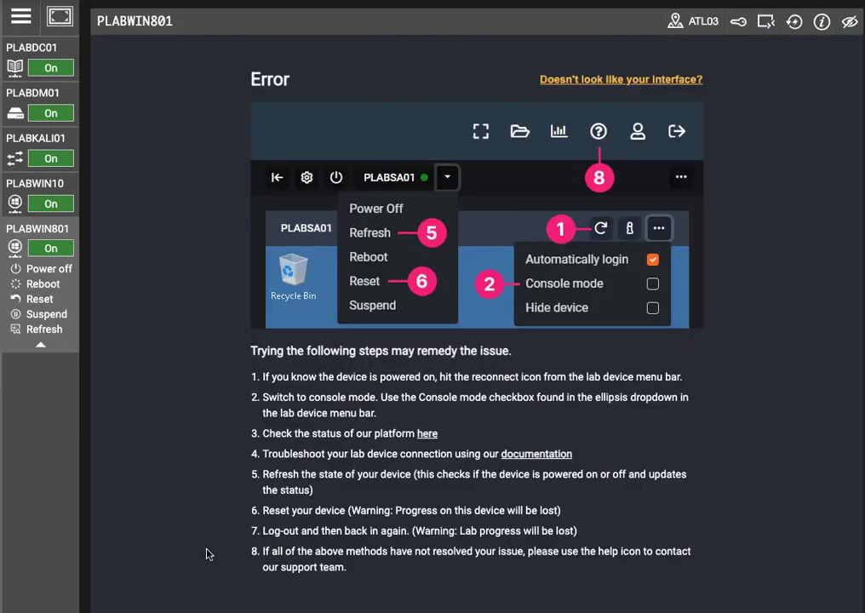
left_click(794, 23)
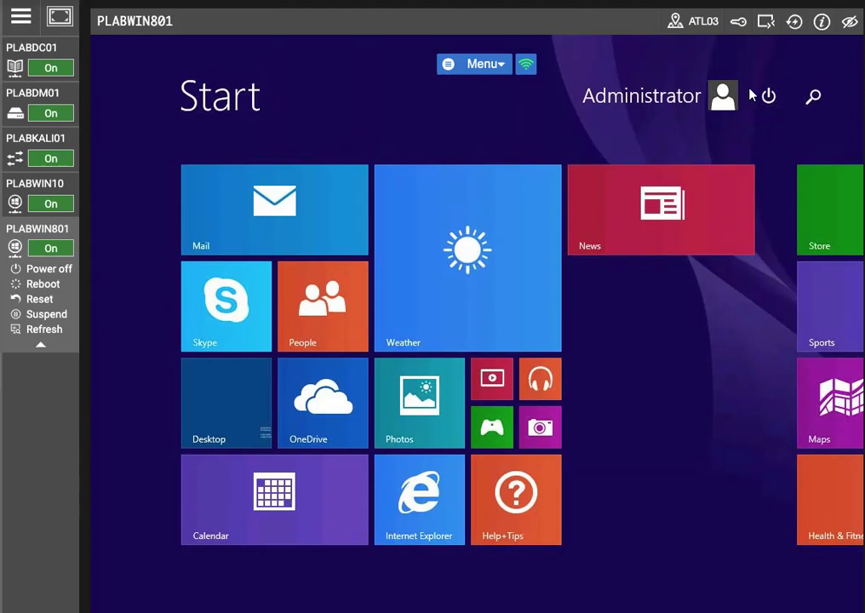
Step: Search 'powe' from the Start screen, open Windows PowerShell, then close it again
left_click(751, 96)
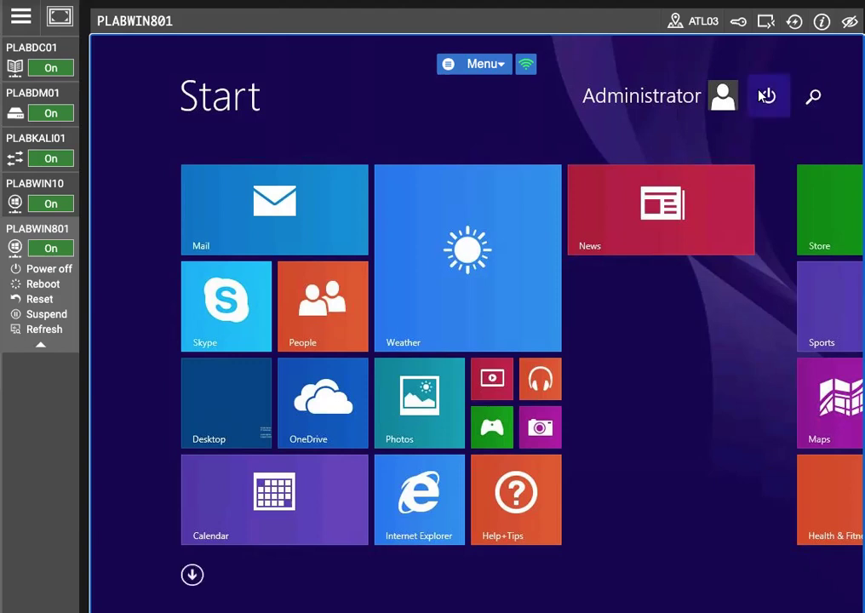
left_click(824, 104)
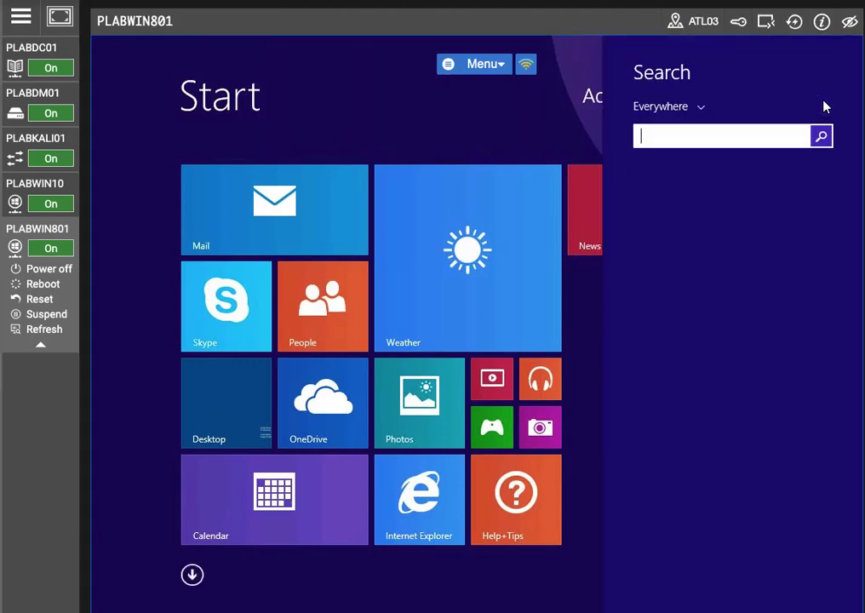
type("powerShell")
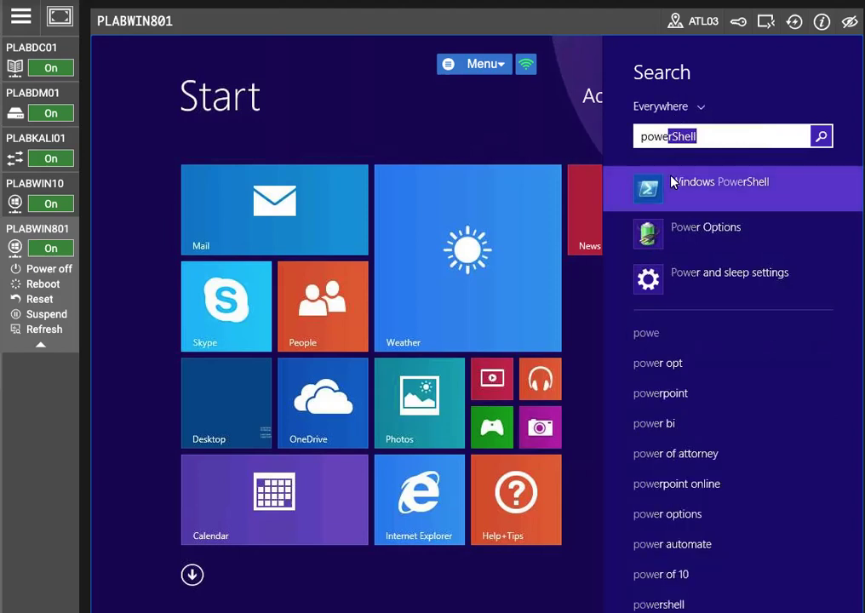
left_click(675, 184)
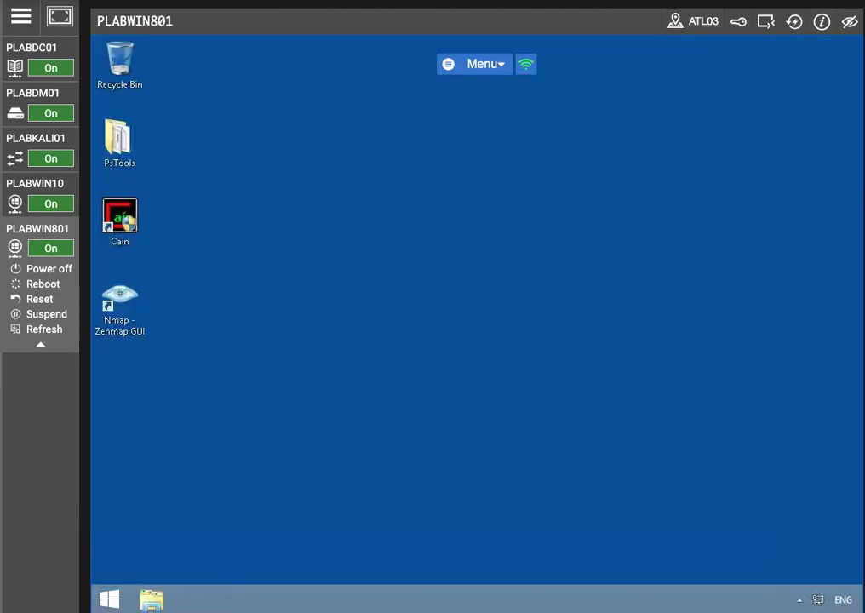
left_click(109, 600)
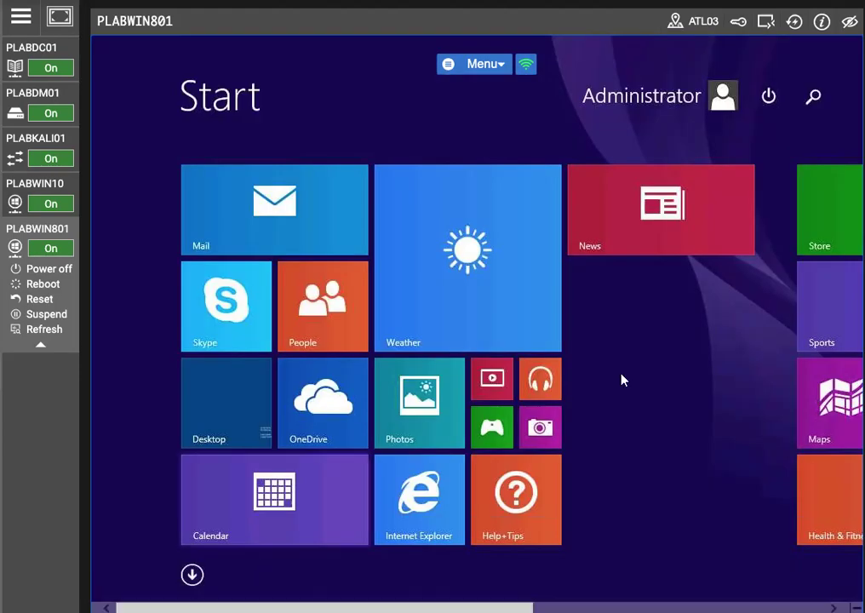
Step: Relaunch Windows PowerShell as administrator and approve the UAC prompt
left_click(815, 97)
type("pow")
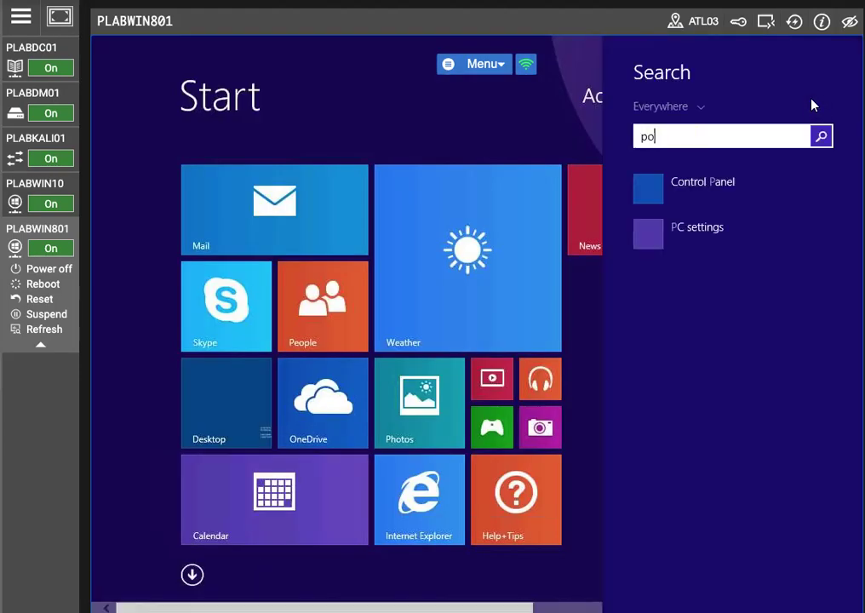
right_click(728, 201)
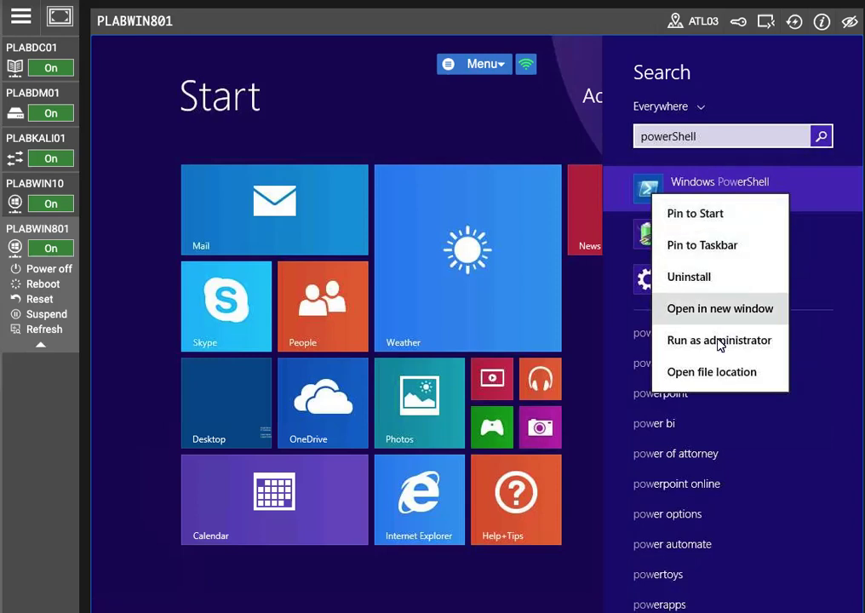
left_click(745, 334)
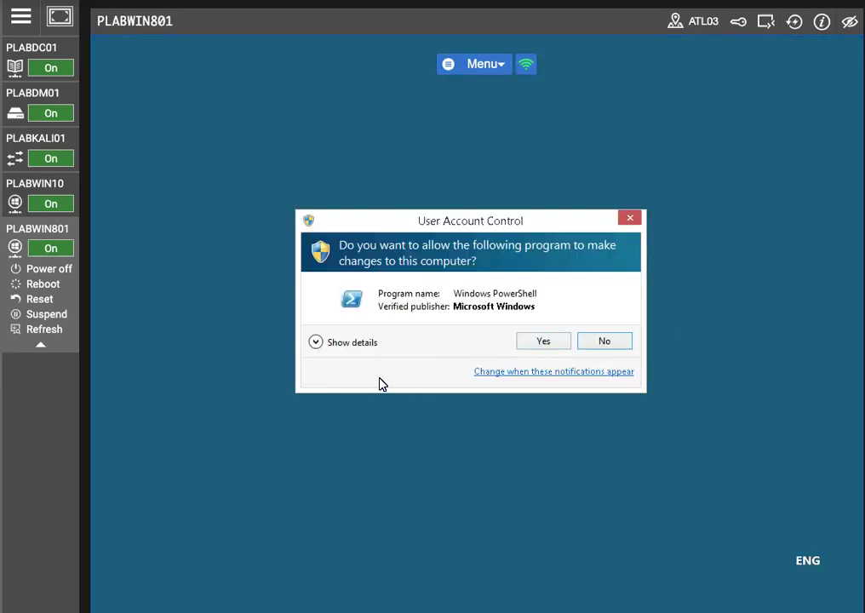
left_click(544, 339)
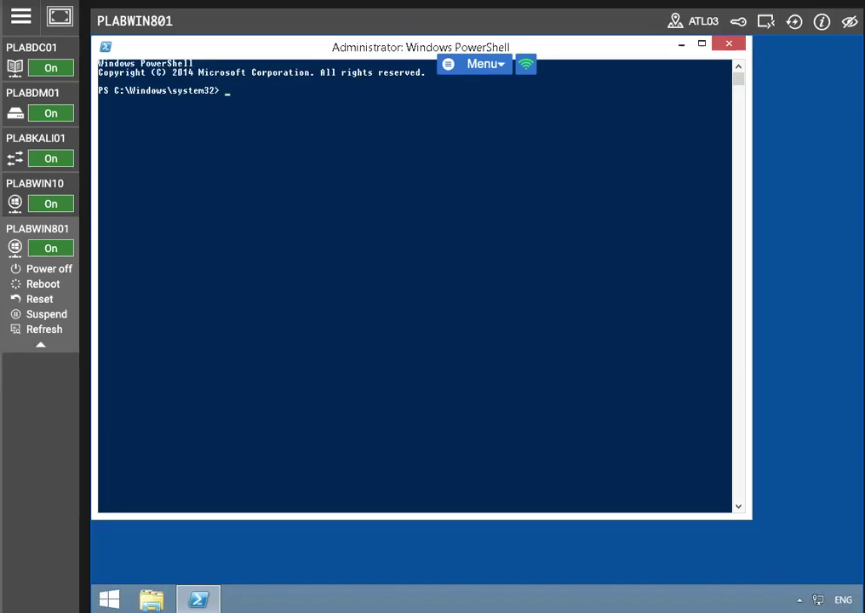
Step: Reset the machine password against PLABDC01 using PRACTICELABS\Administrator credentials, then close PowerShell
type("Reset-ComputerMachinePassword")
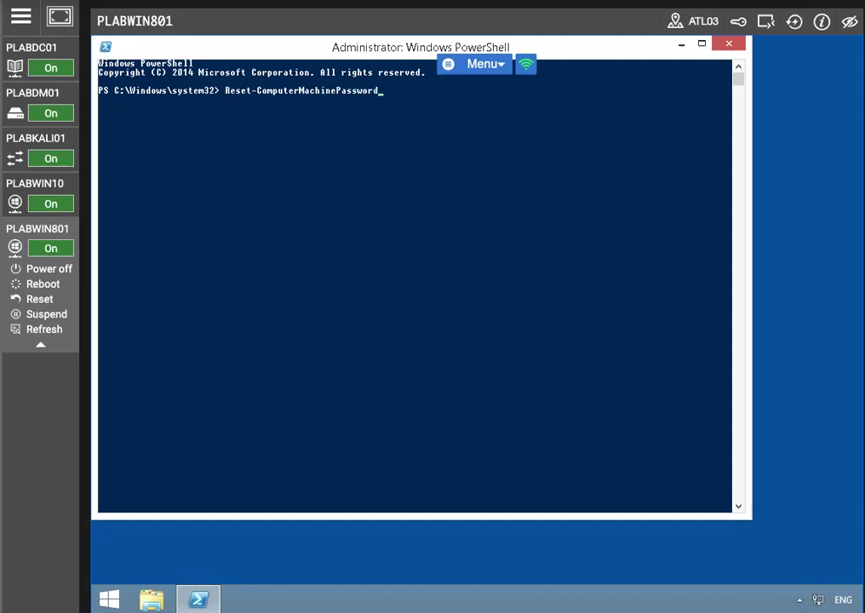
type(" -Server PLABDC01 -Creden")
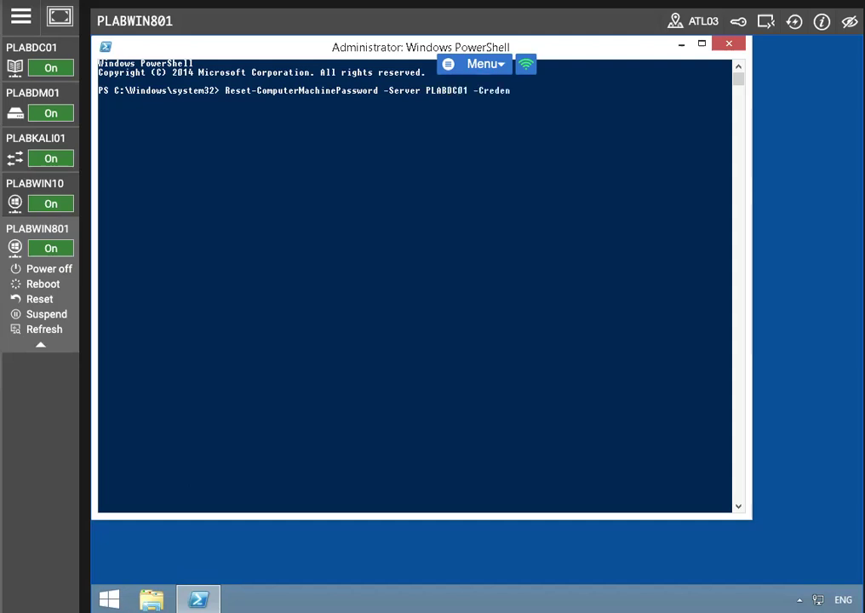
type("tial PRACTICELABS")
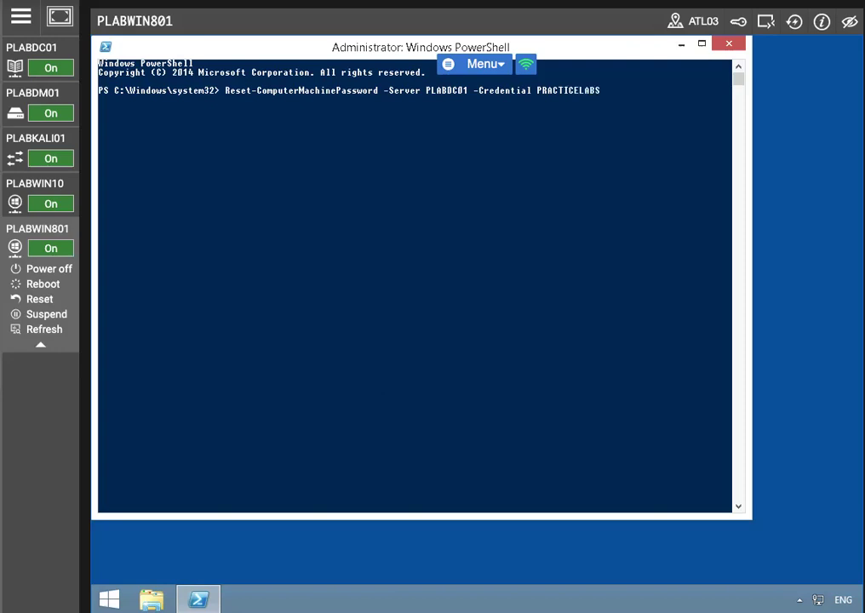
type("\\Administrator")
key("Return")
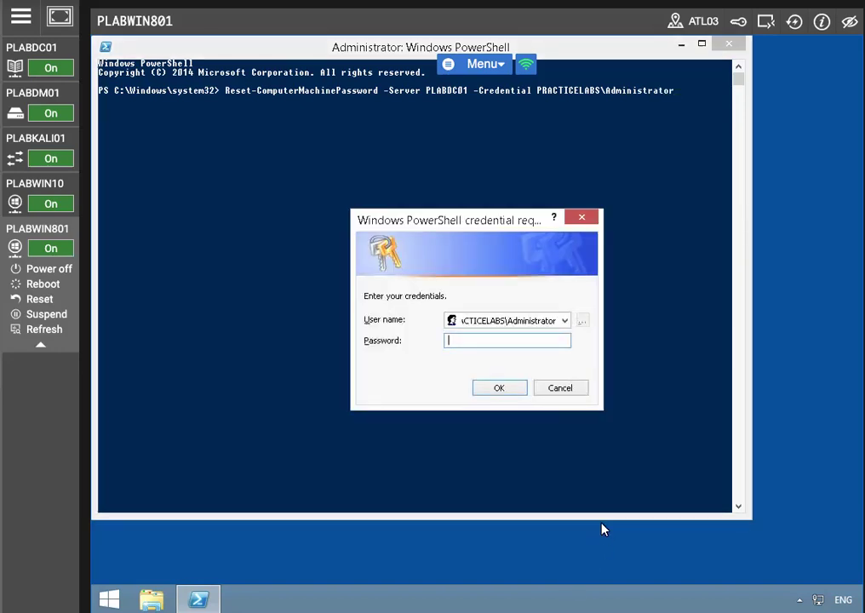
key("Caps_Lock")
type("•assw0rd")
left_click(497, 388)
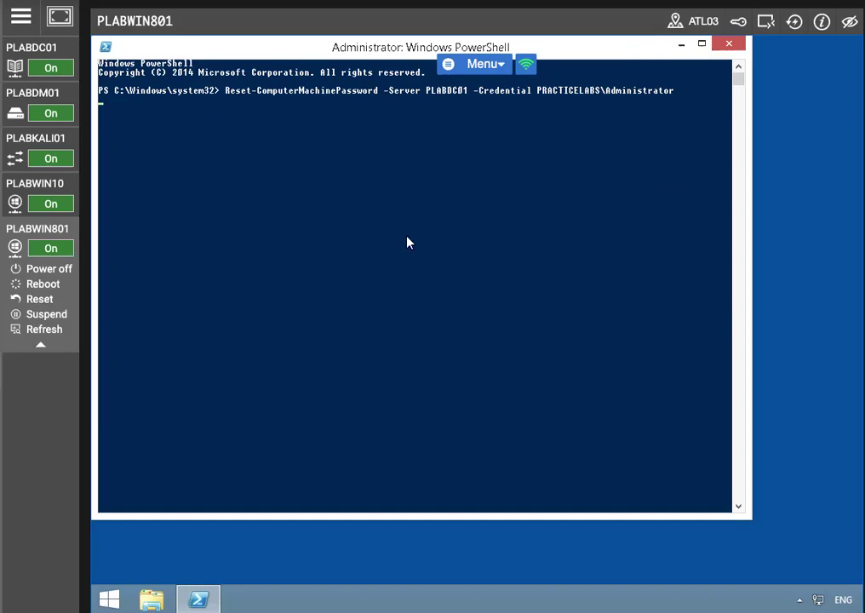
left_click(729, 45)
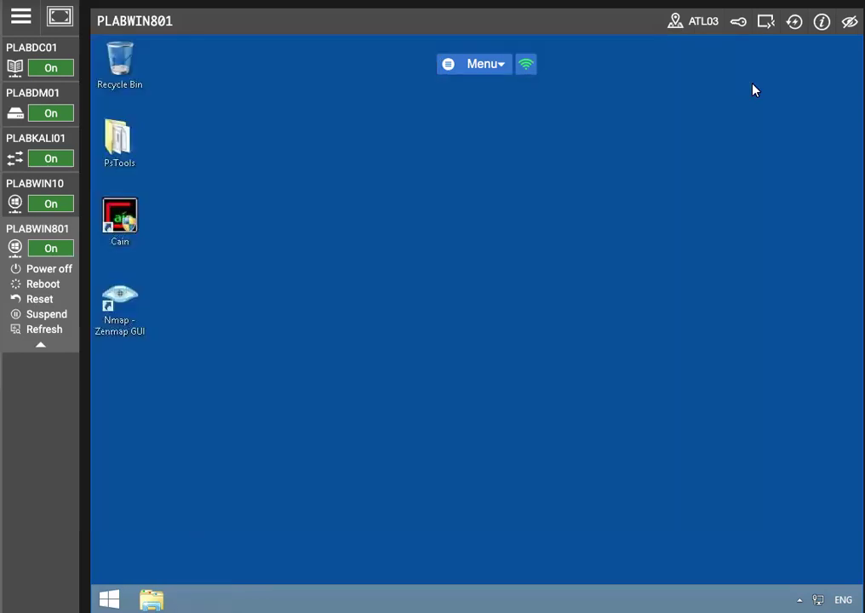
Step: Launch Command Prompt as administrator and approve the elevation prompt
left_click(109, 599)
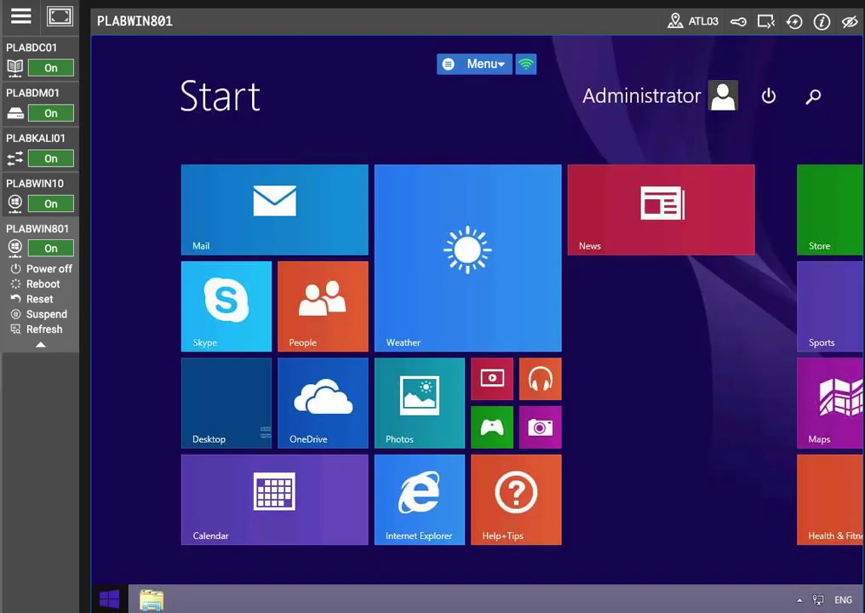
left_click(812, 96)
type("cmd")
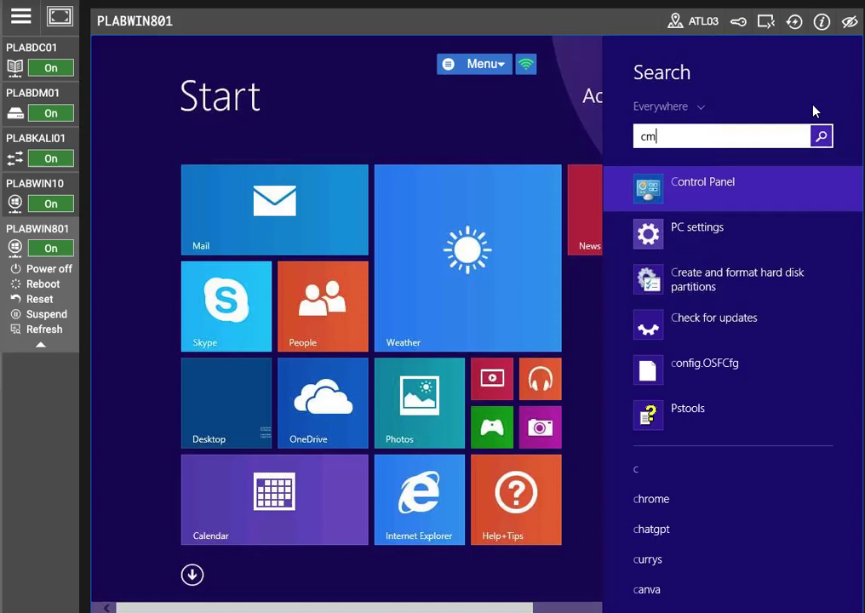
right_click(764, 191)
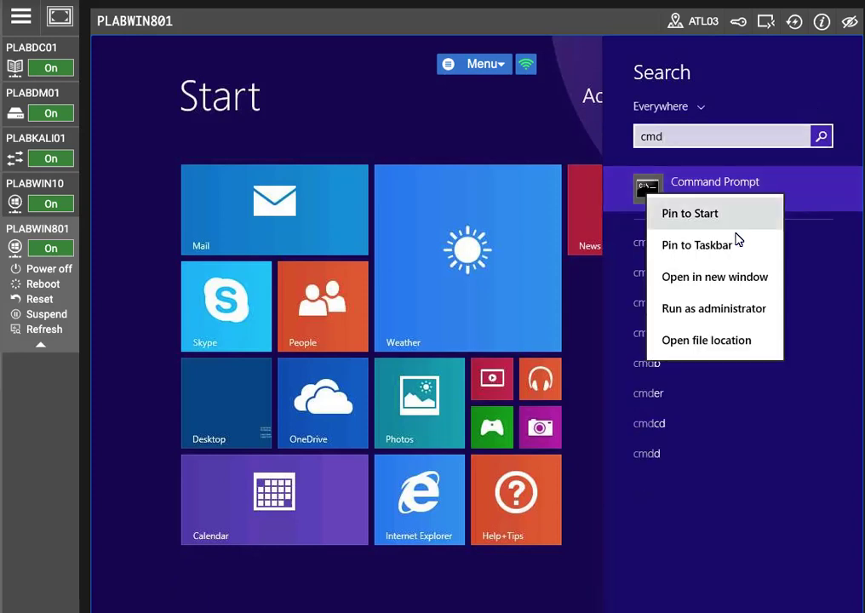
left_click(712, 305)
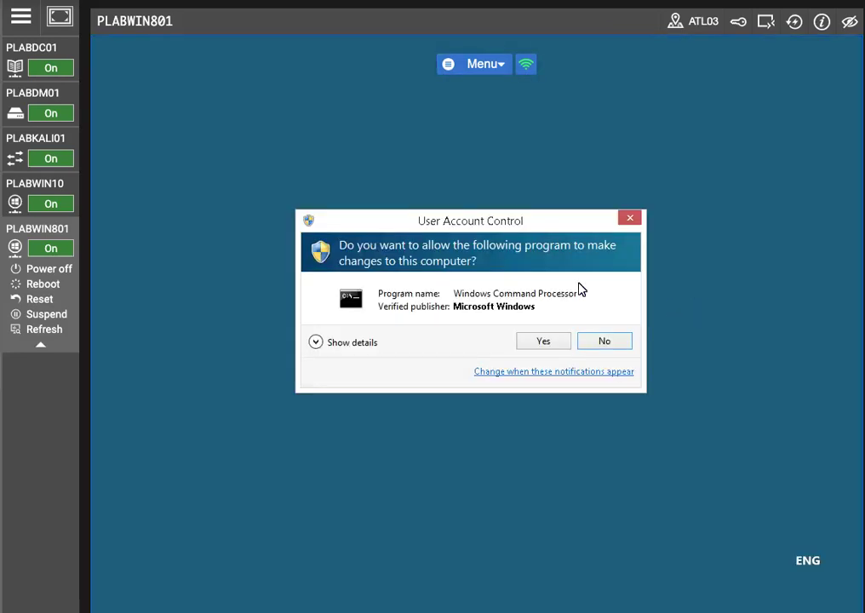
left_click(545, 342)
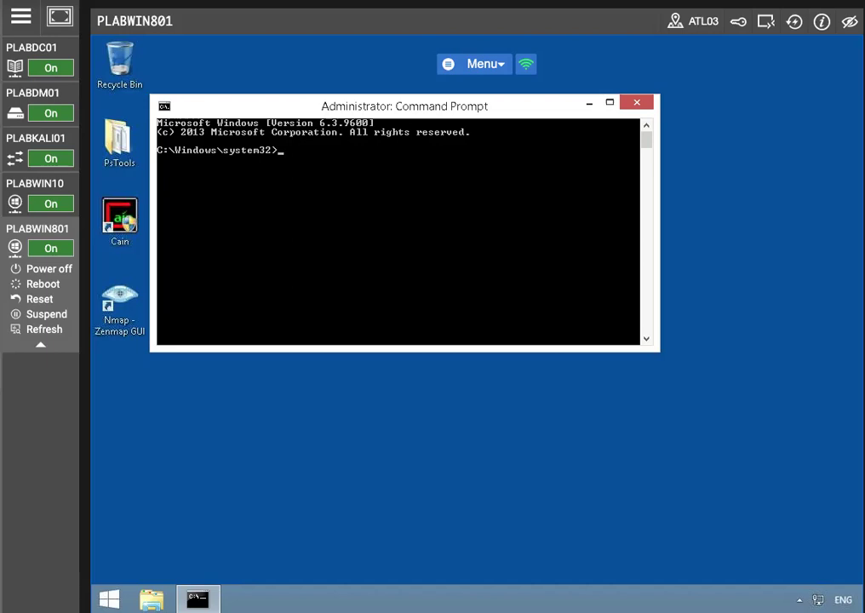
Step: Run gpupdate /force, then wuauclt /registernow /detectnow
type("gpupdate /force")
key("Return")
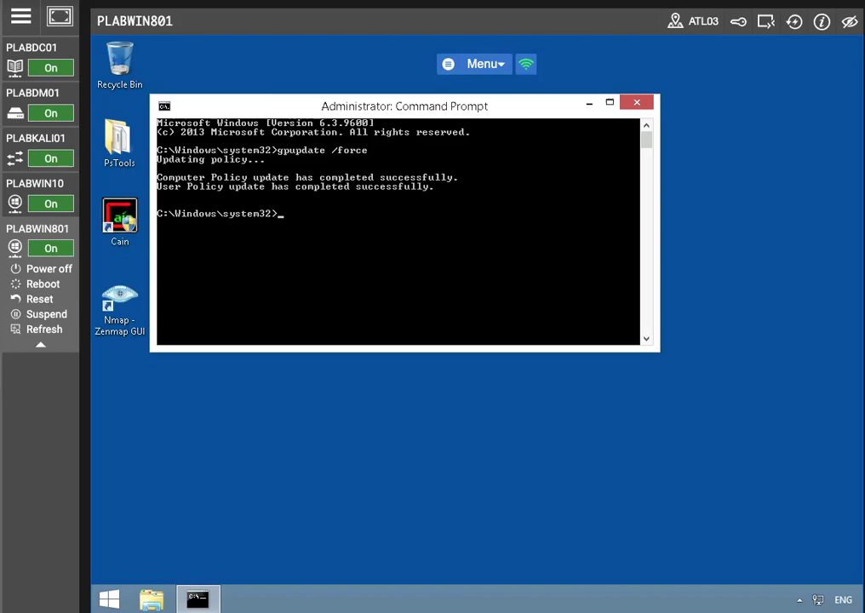
type("wuauclt /registernow")
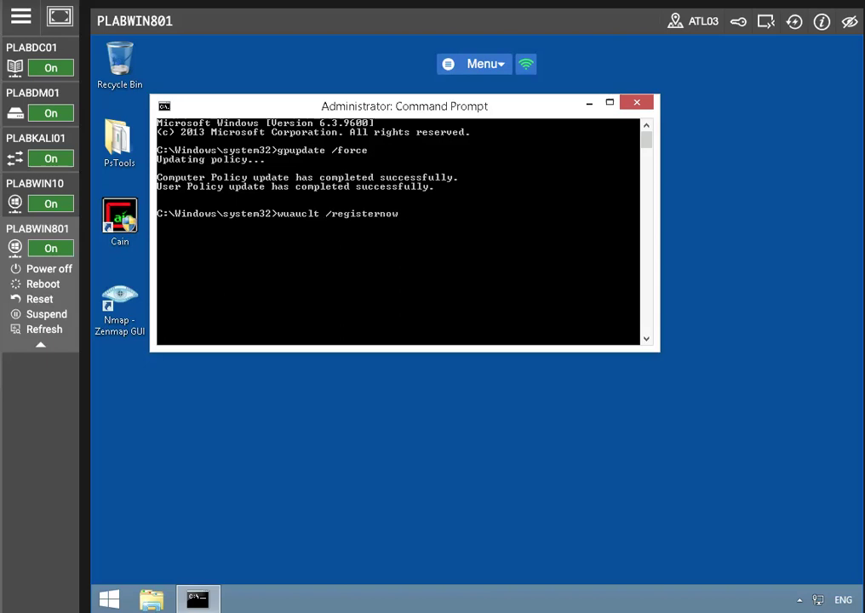
type(" /detectnow")
key("Return")
Step: Restart the PC immediately with shutdown /r /t 0 and reconnect afterwards
type("shutdown /")
type("/t 0")
key("Return")
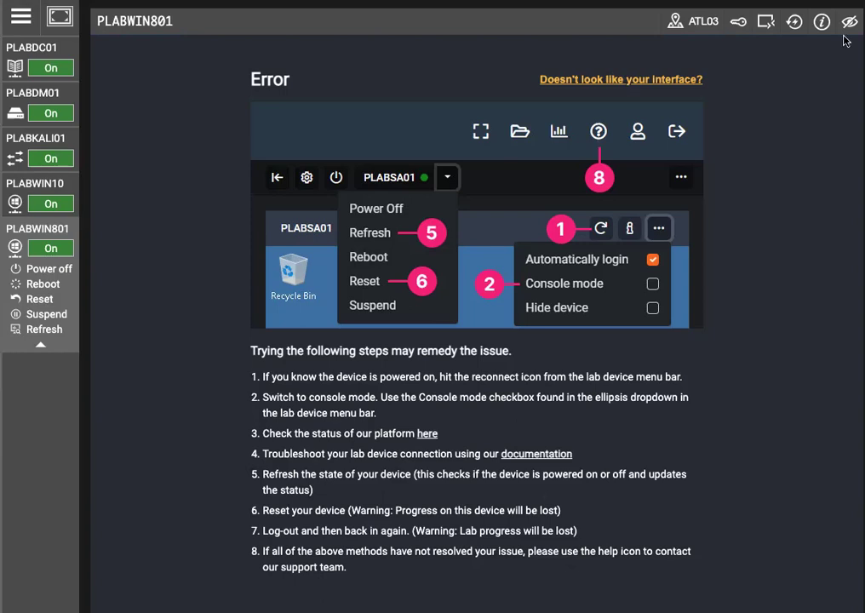
left_click(794, 23)
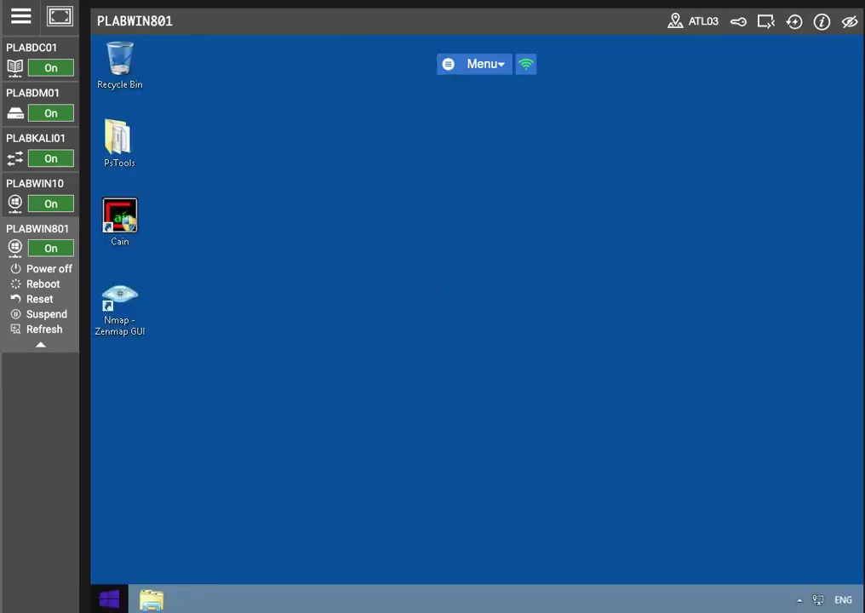
Step: Go to Control Panel > System and Security > Windows Update > Change settings
right_click(109, 599)
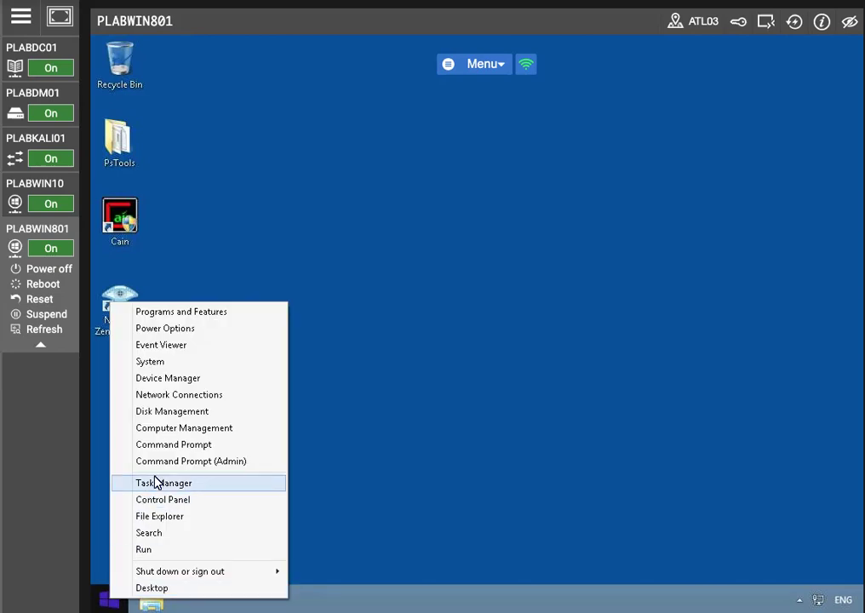
left_click(166, 502)
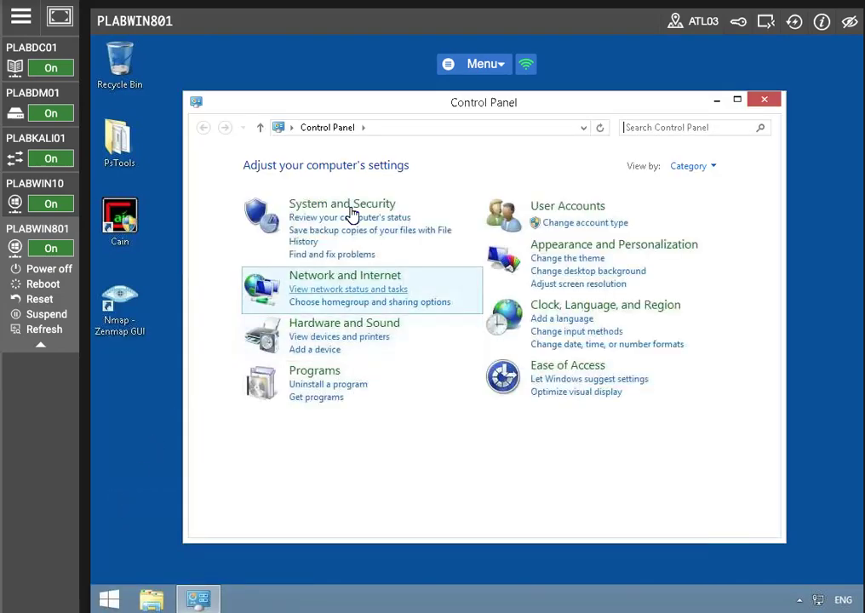
left_click(350, 211)
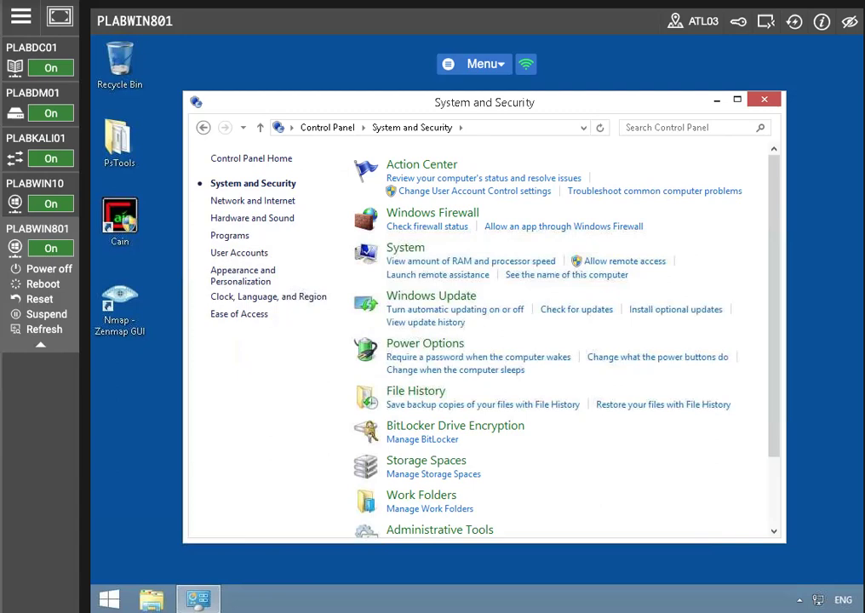
left_click(421, 300)
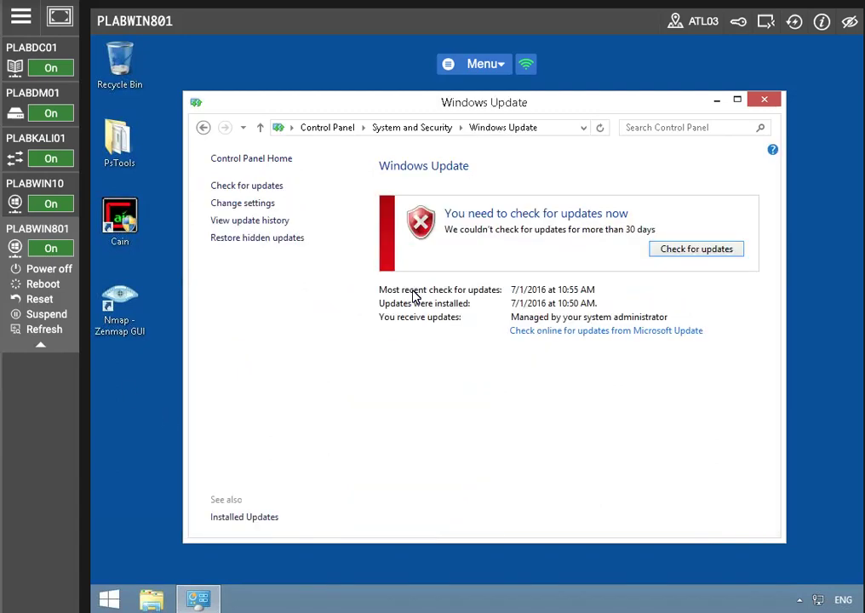
left_click(238, 202)
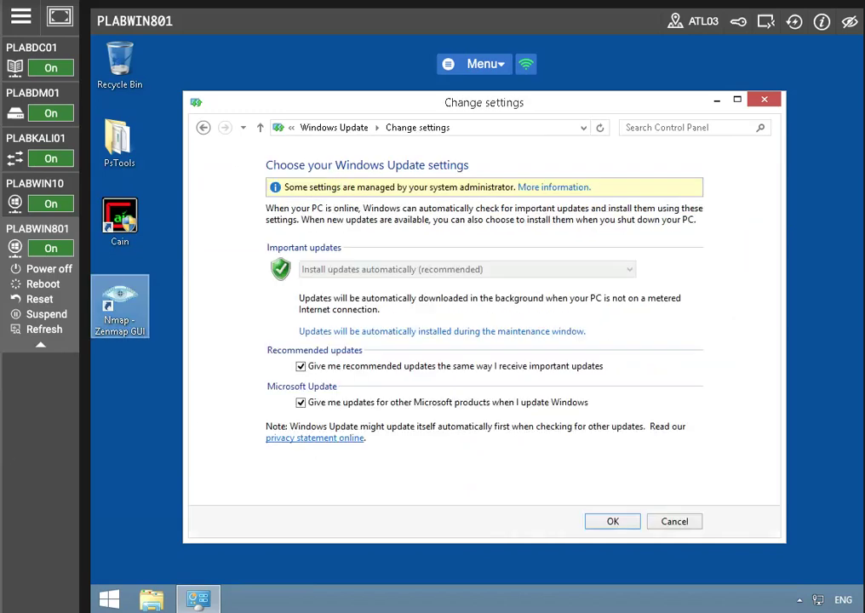